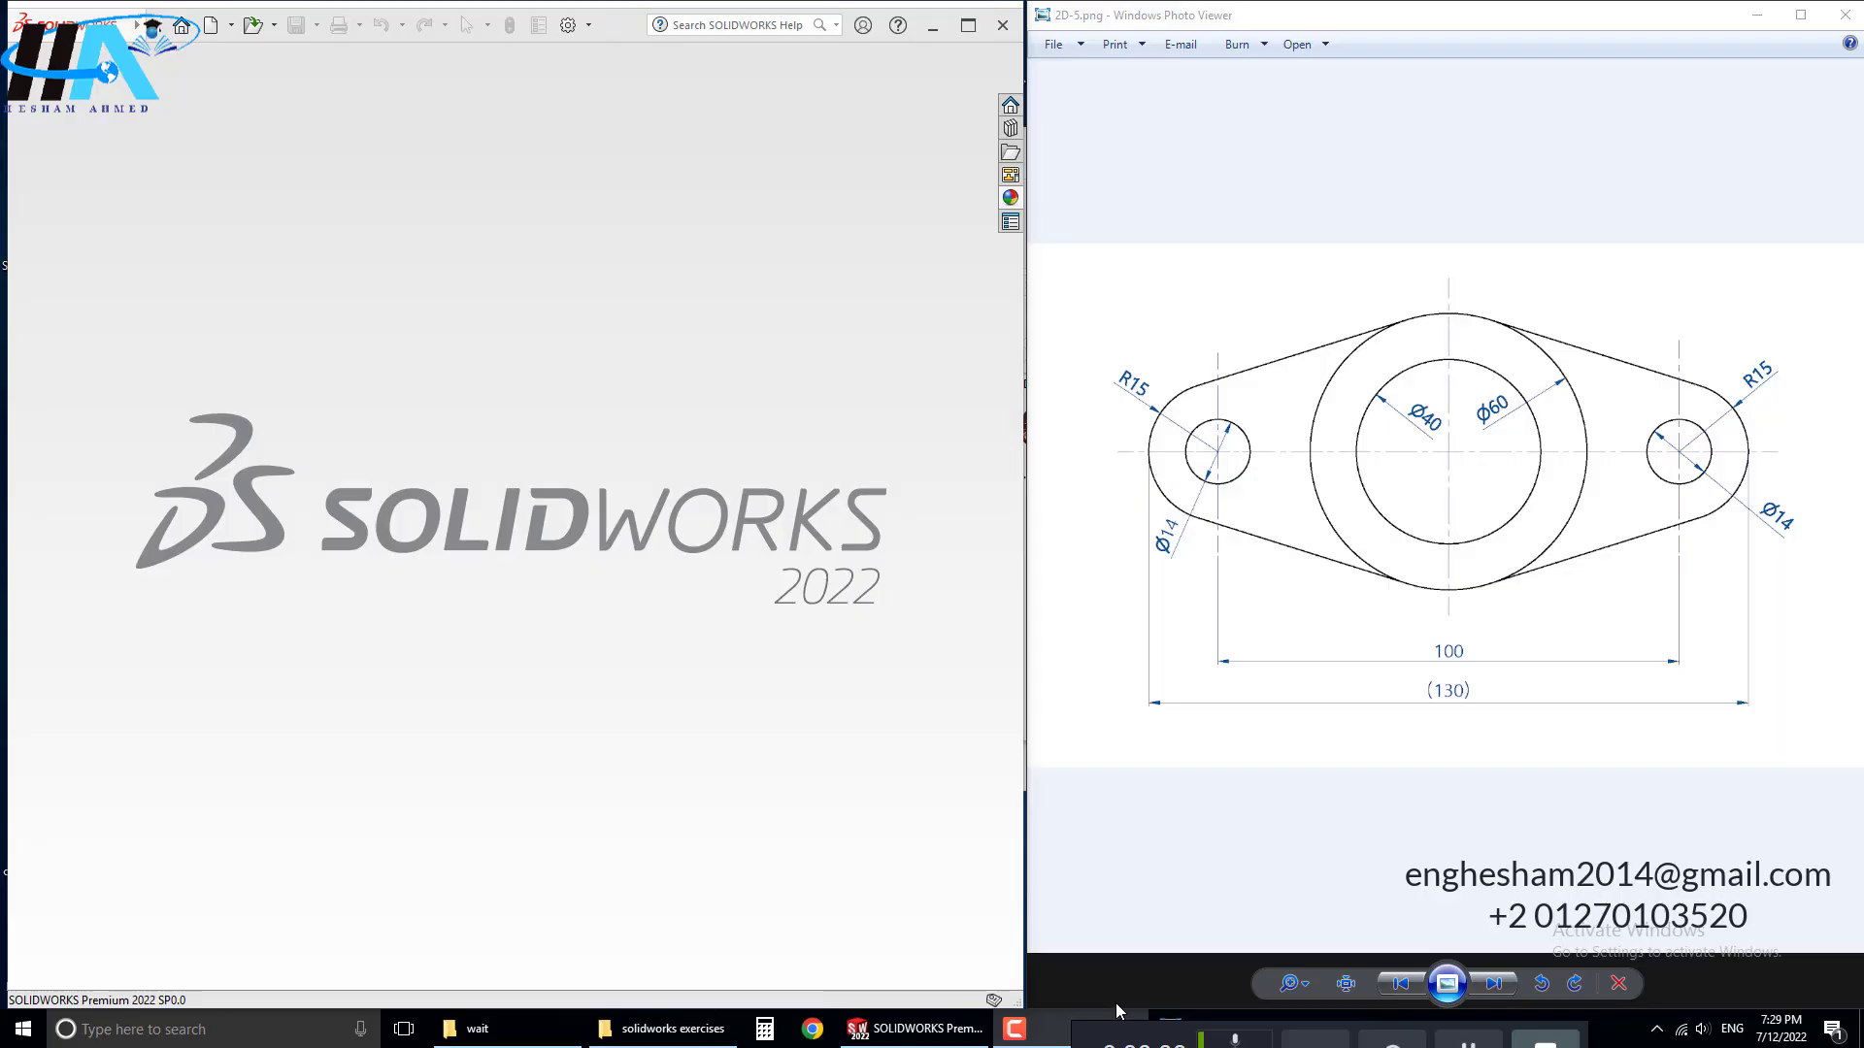
Step: Create a new part and sketch two concentric origin circles on the Front Plane
left_click(209, 26)
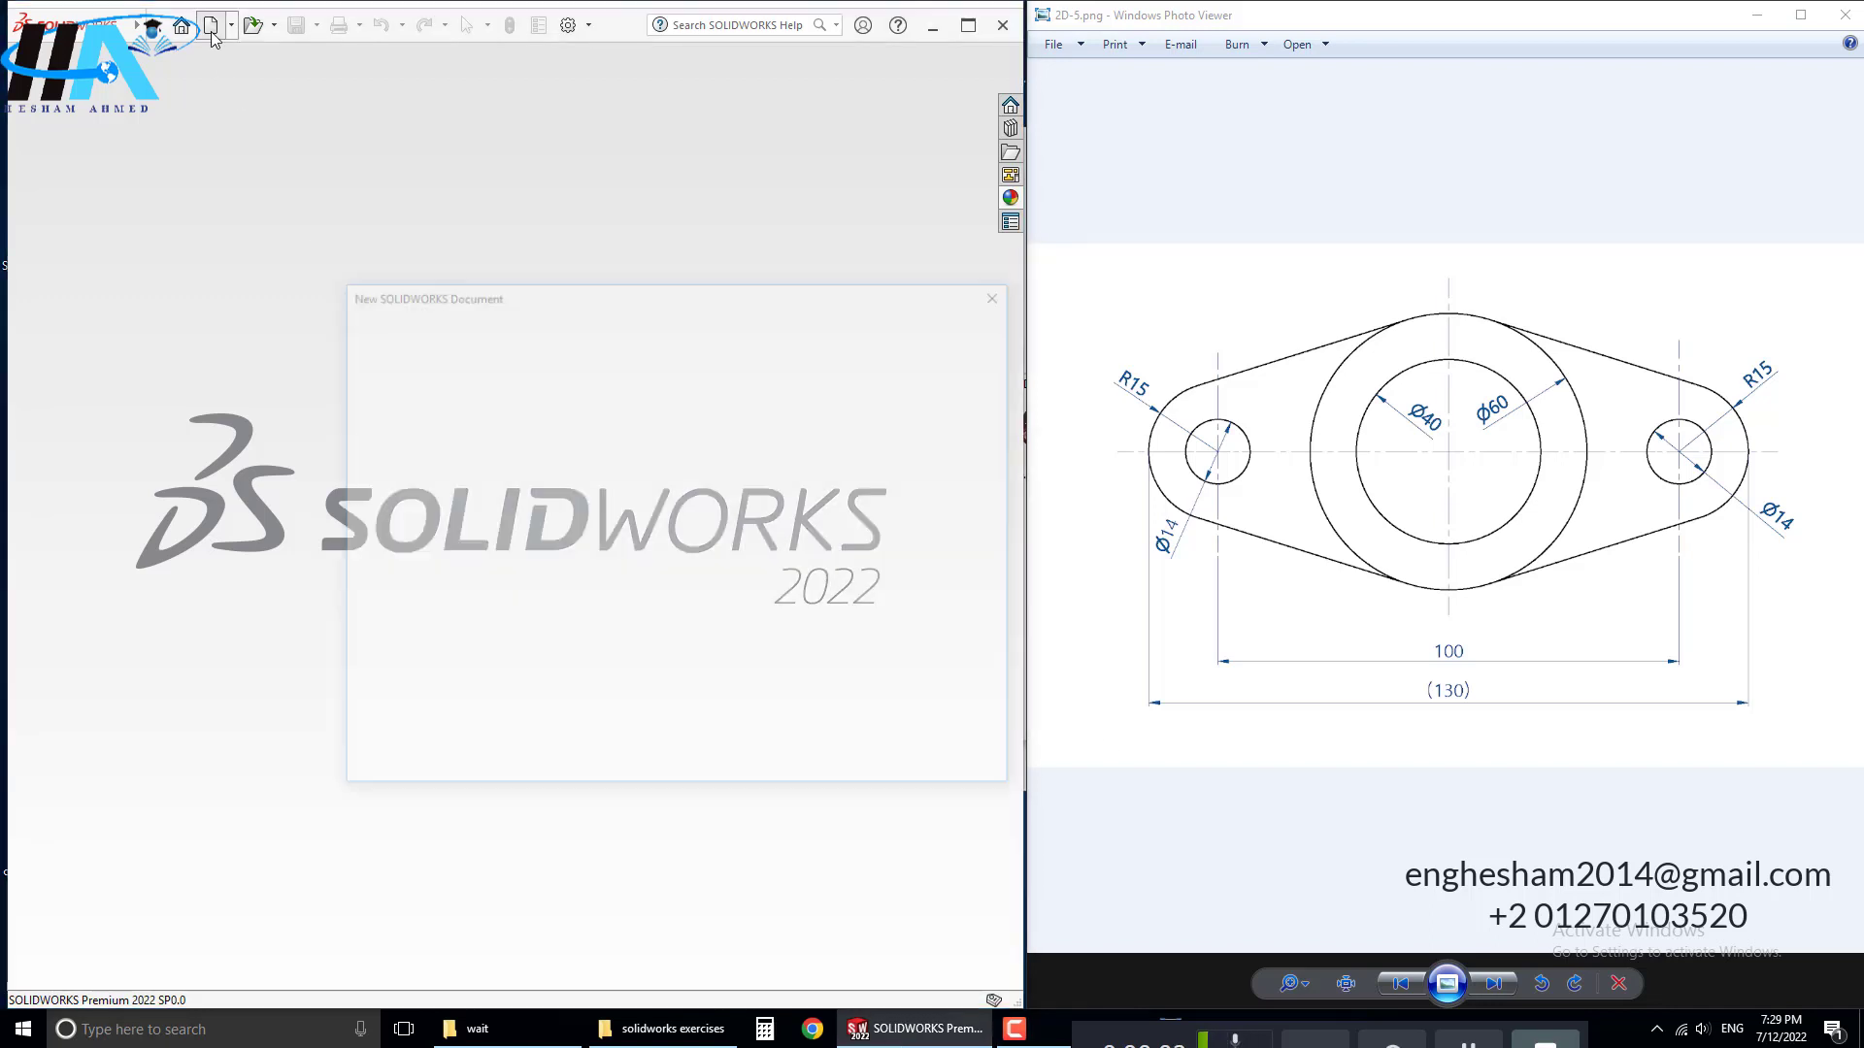
key("Return")
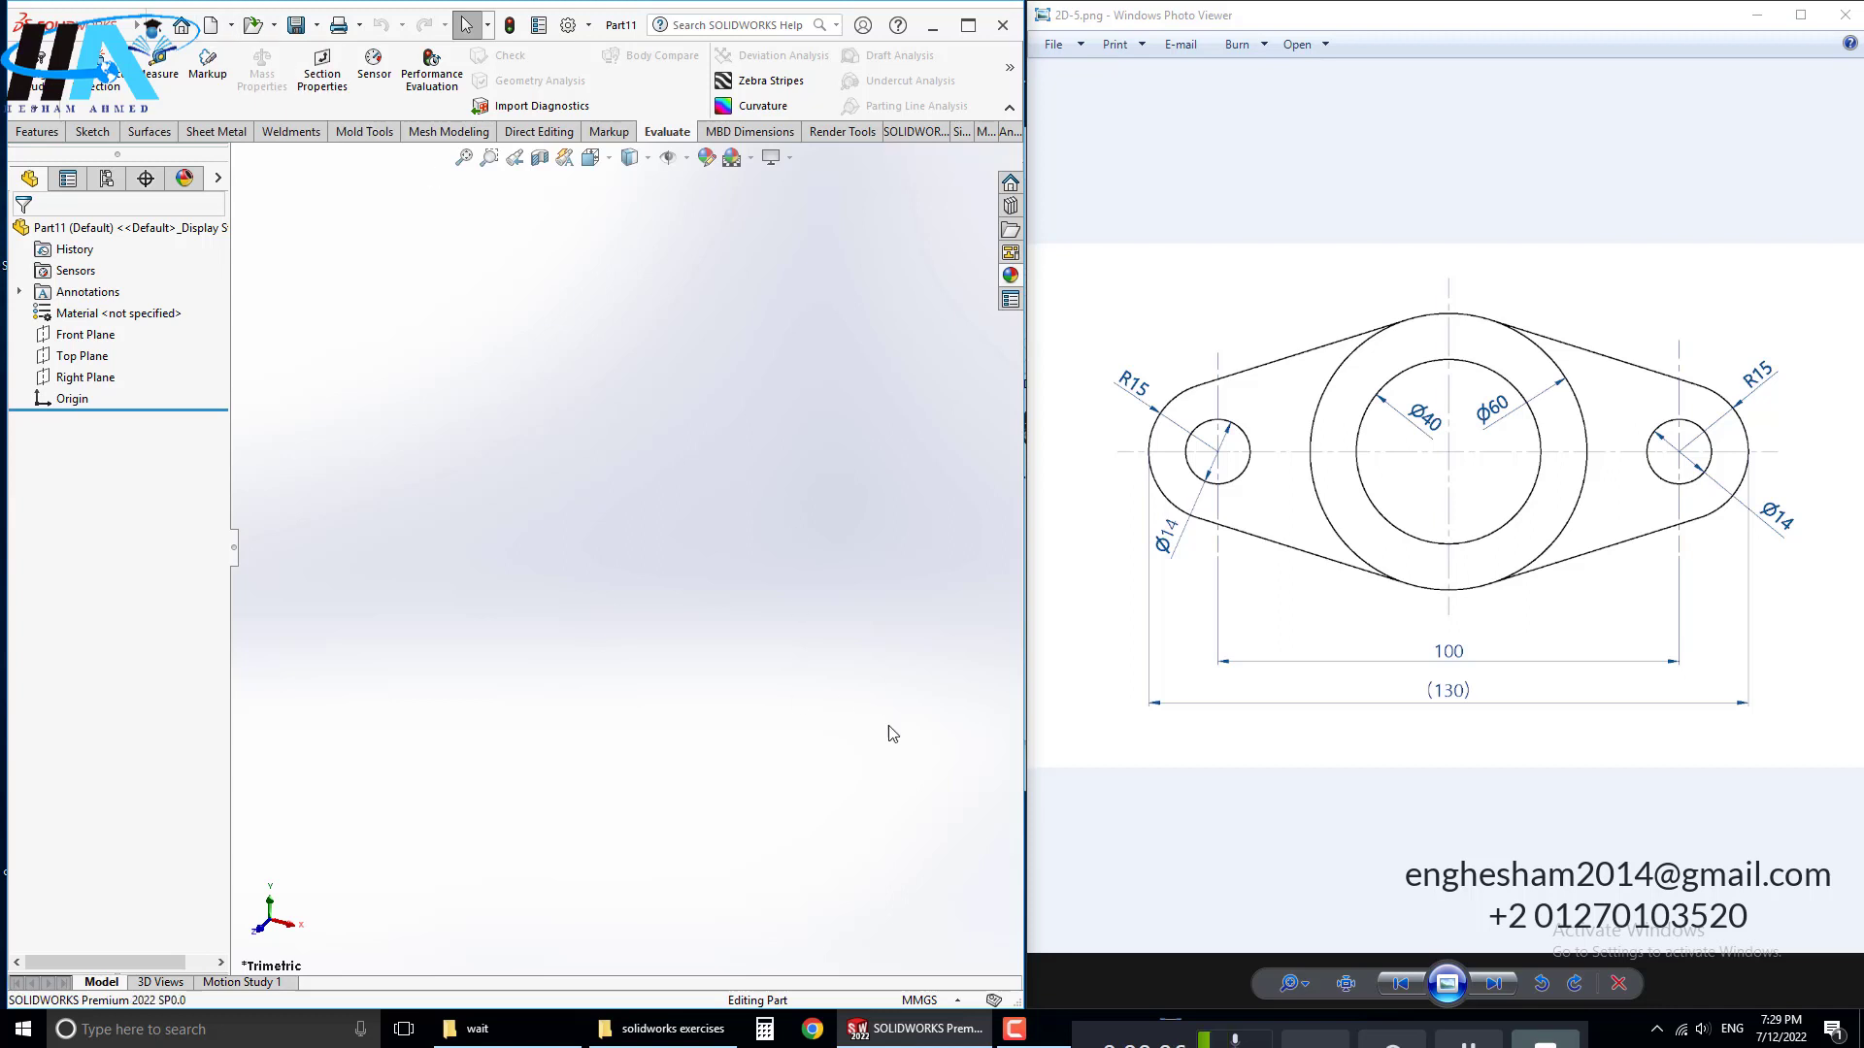
left_click(86, 334)
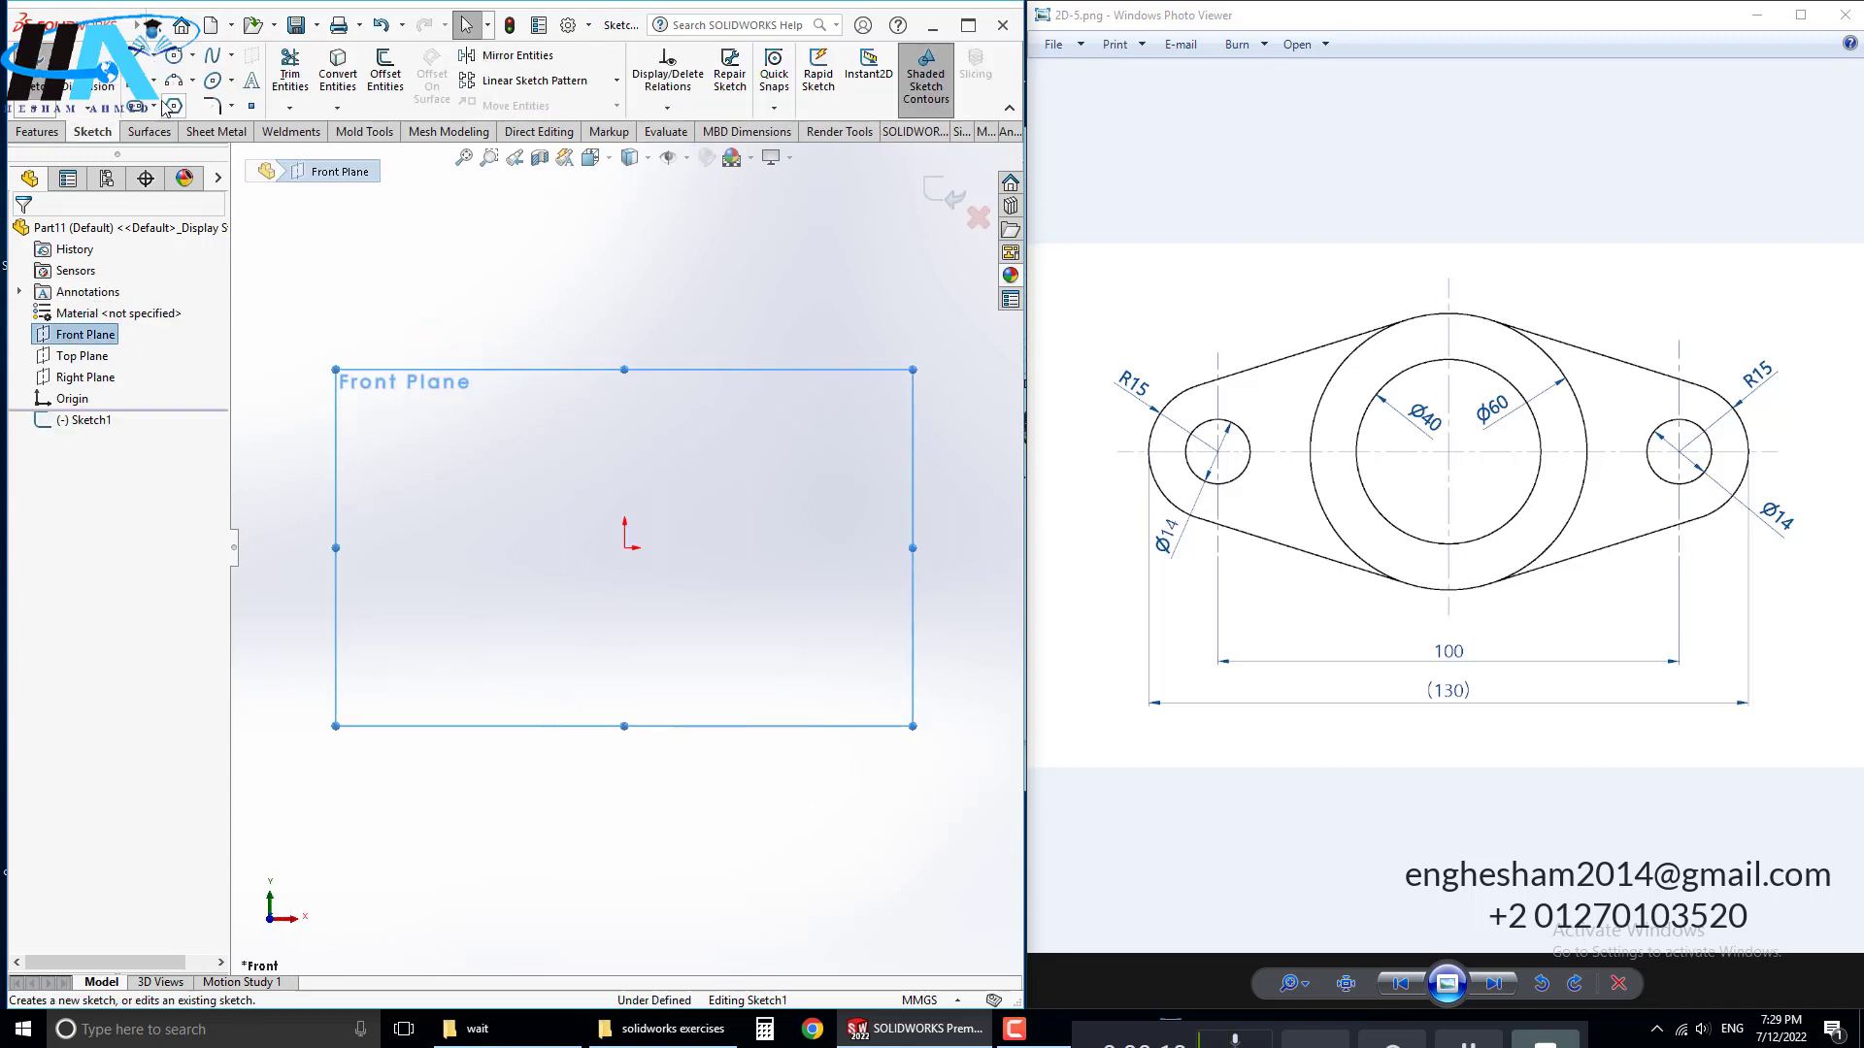
left_click(173, 56)
left_click(624, 548)
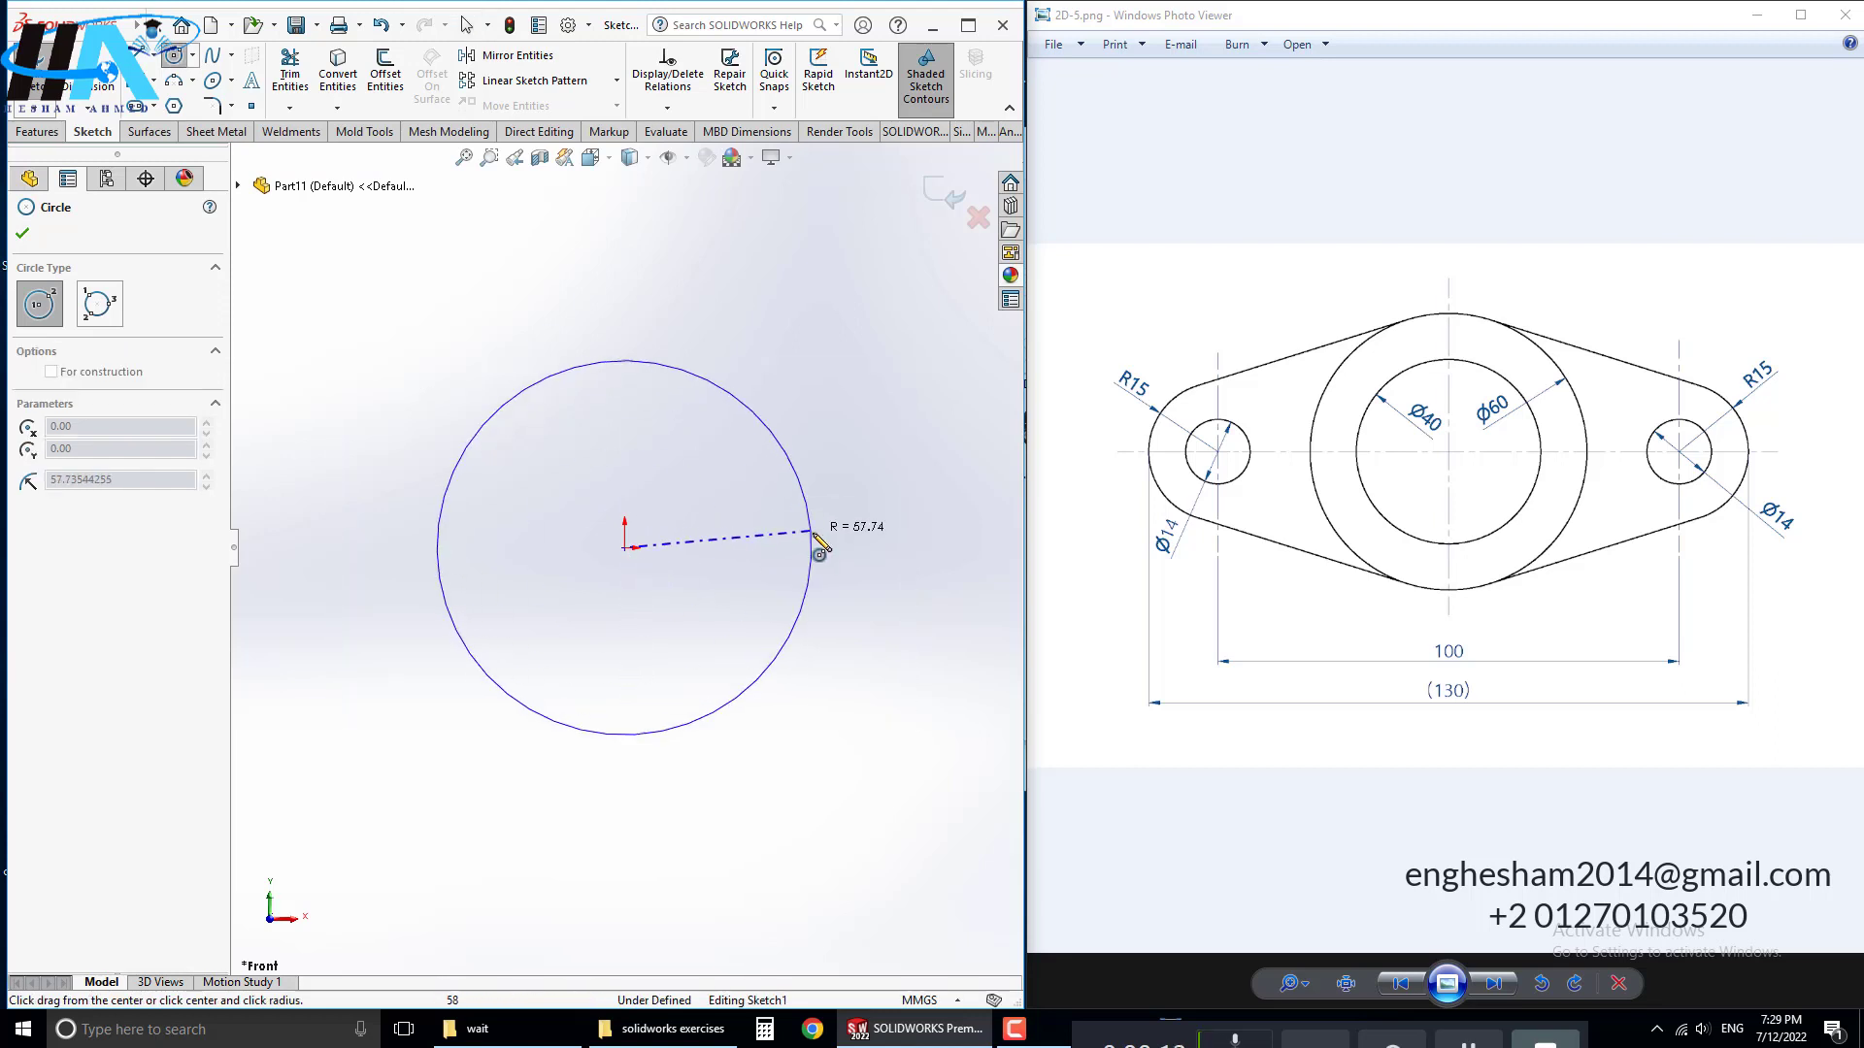
left_click(813, 547)
left_click(625, 547)
left_click(629, 679)
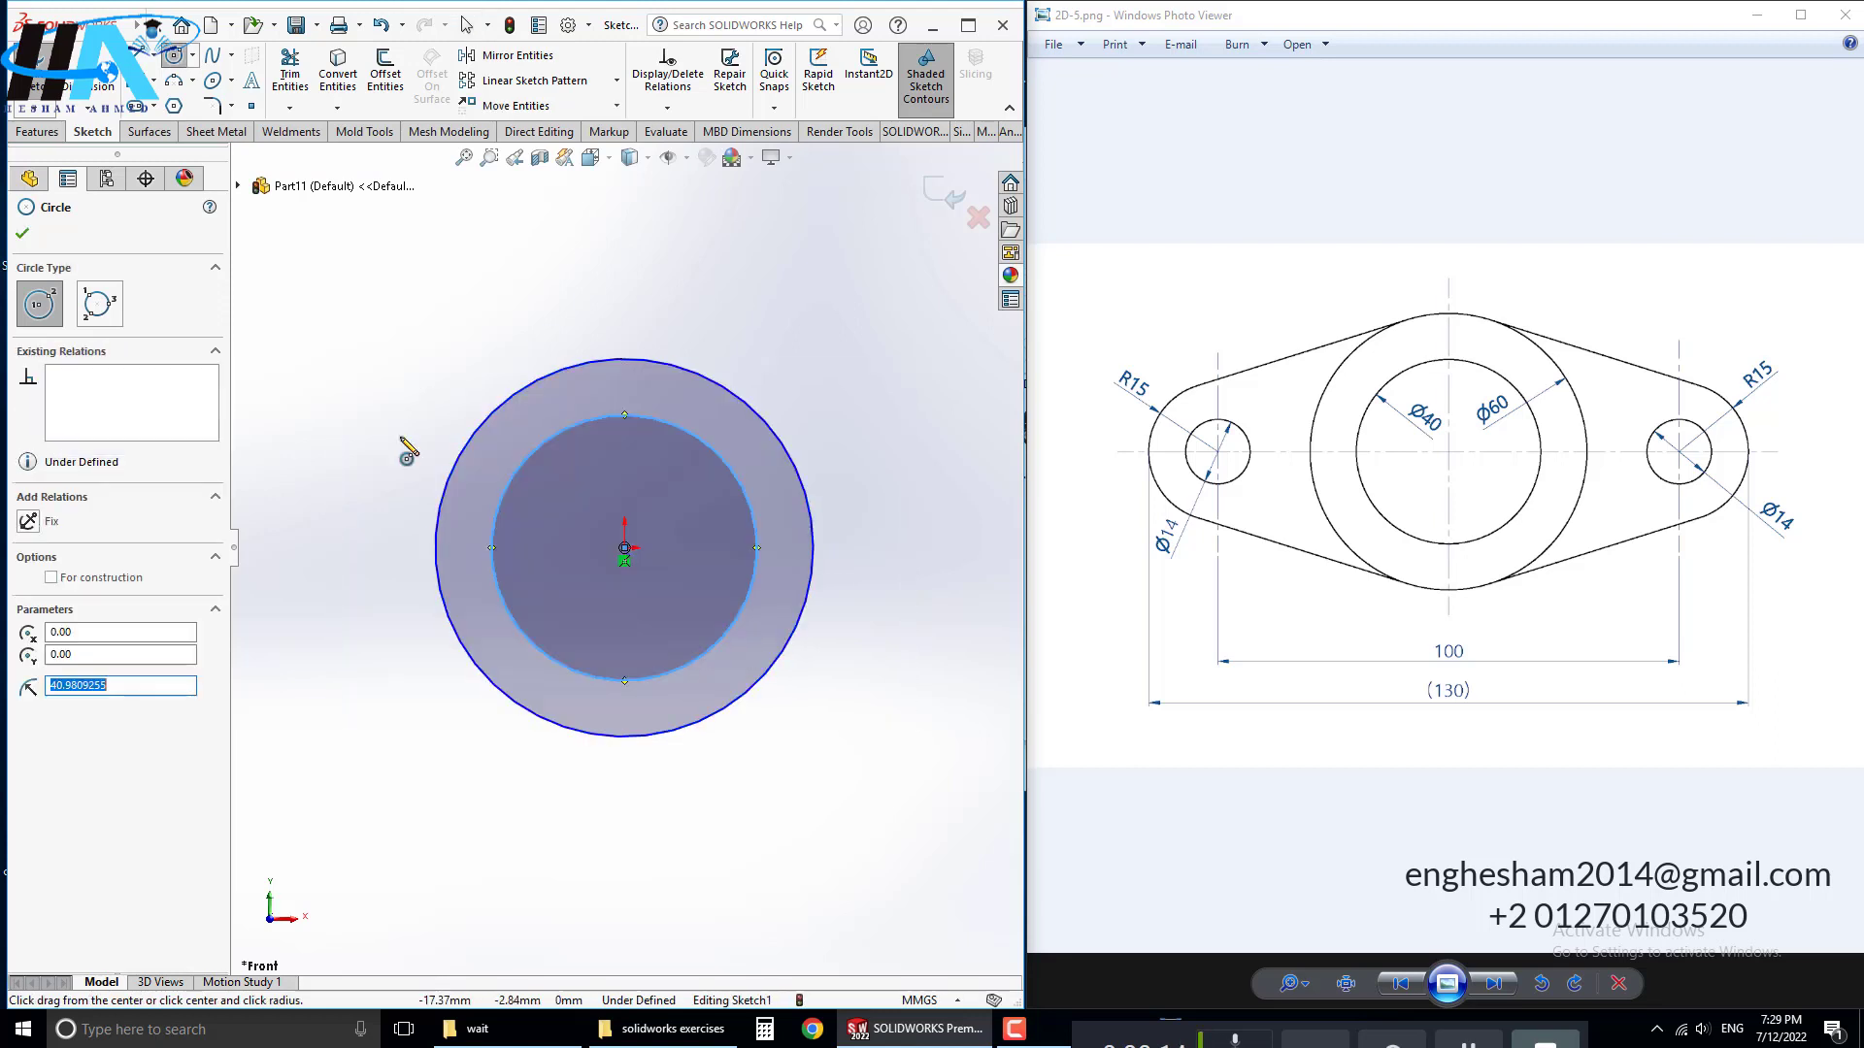
key("Escape")
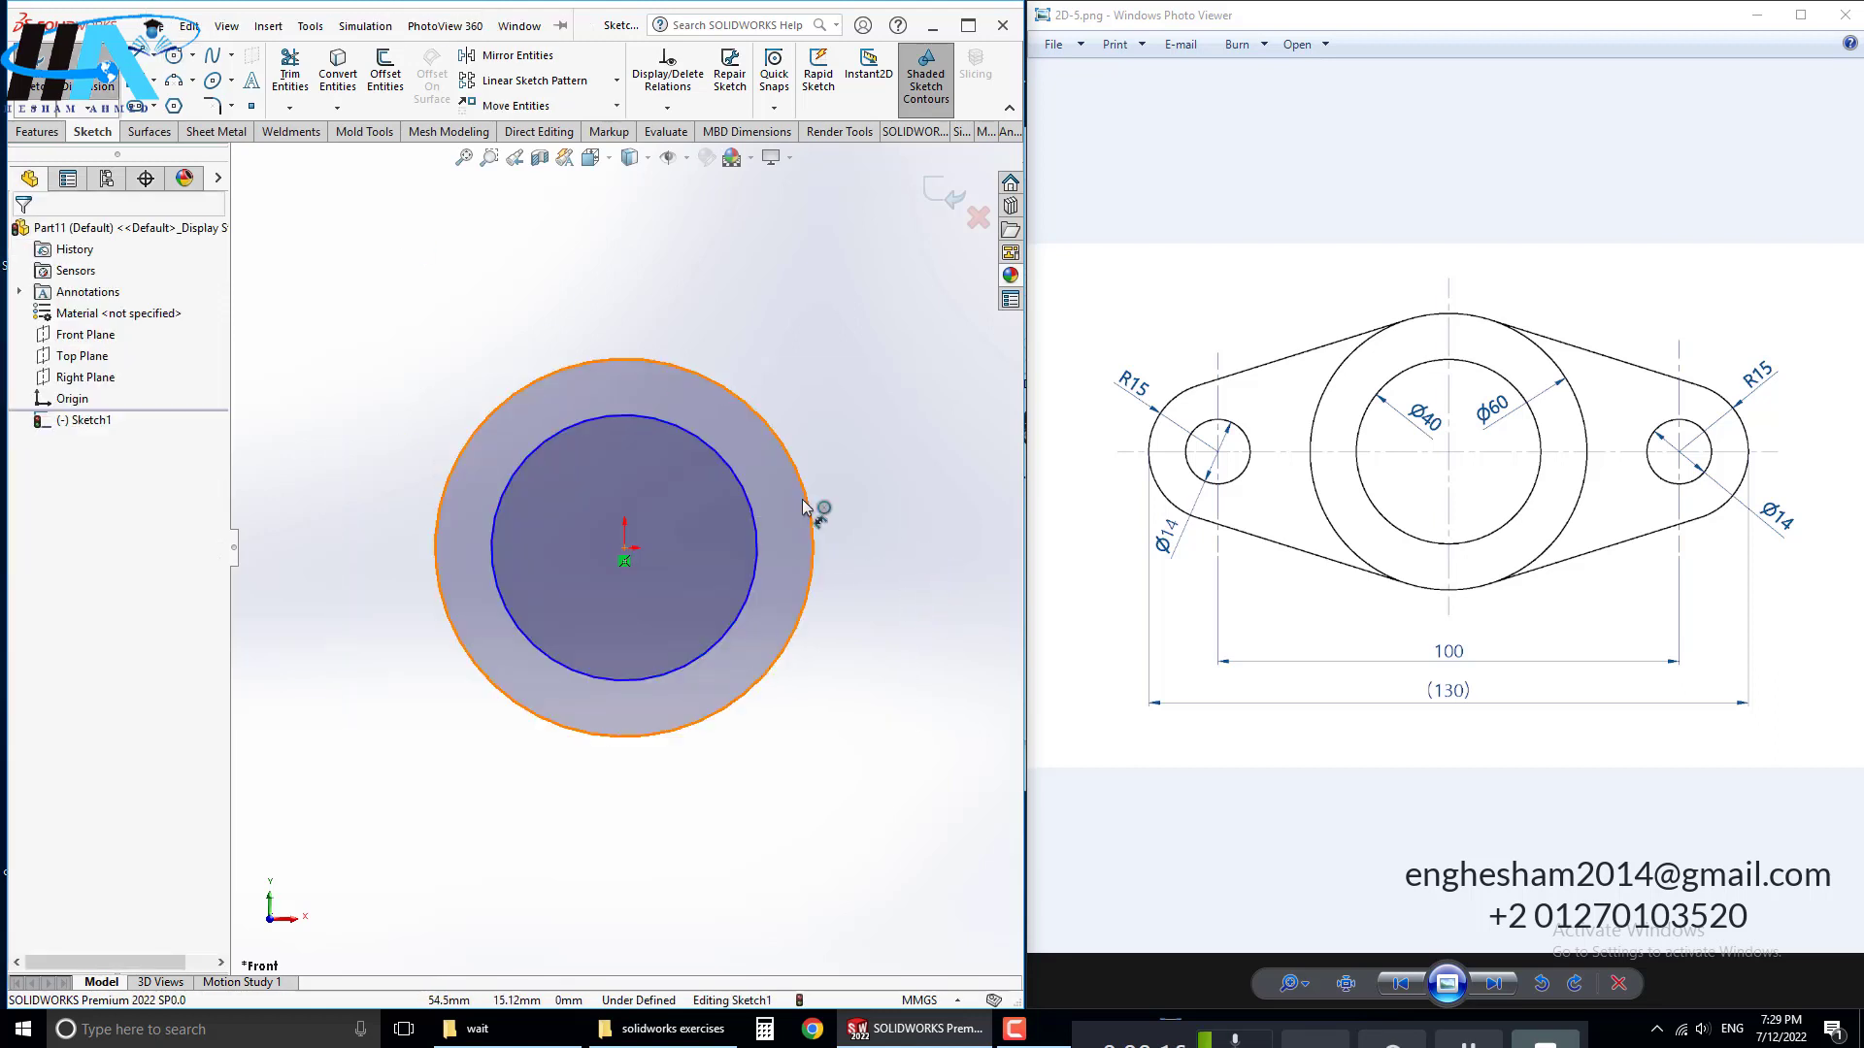
Step: Dimension the circles to Ø60 outer and Ø40 inner diameter
left_click(811, 512)
left_click(691, 821)
type("60")
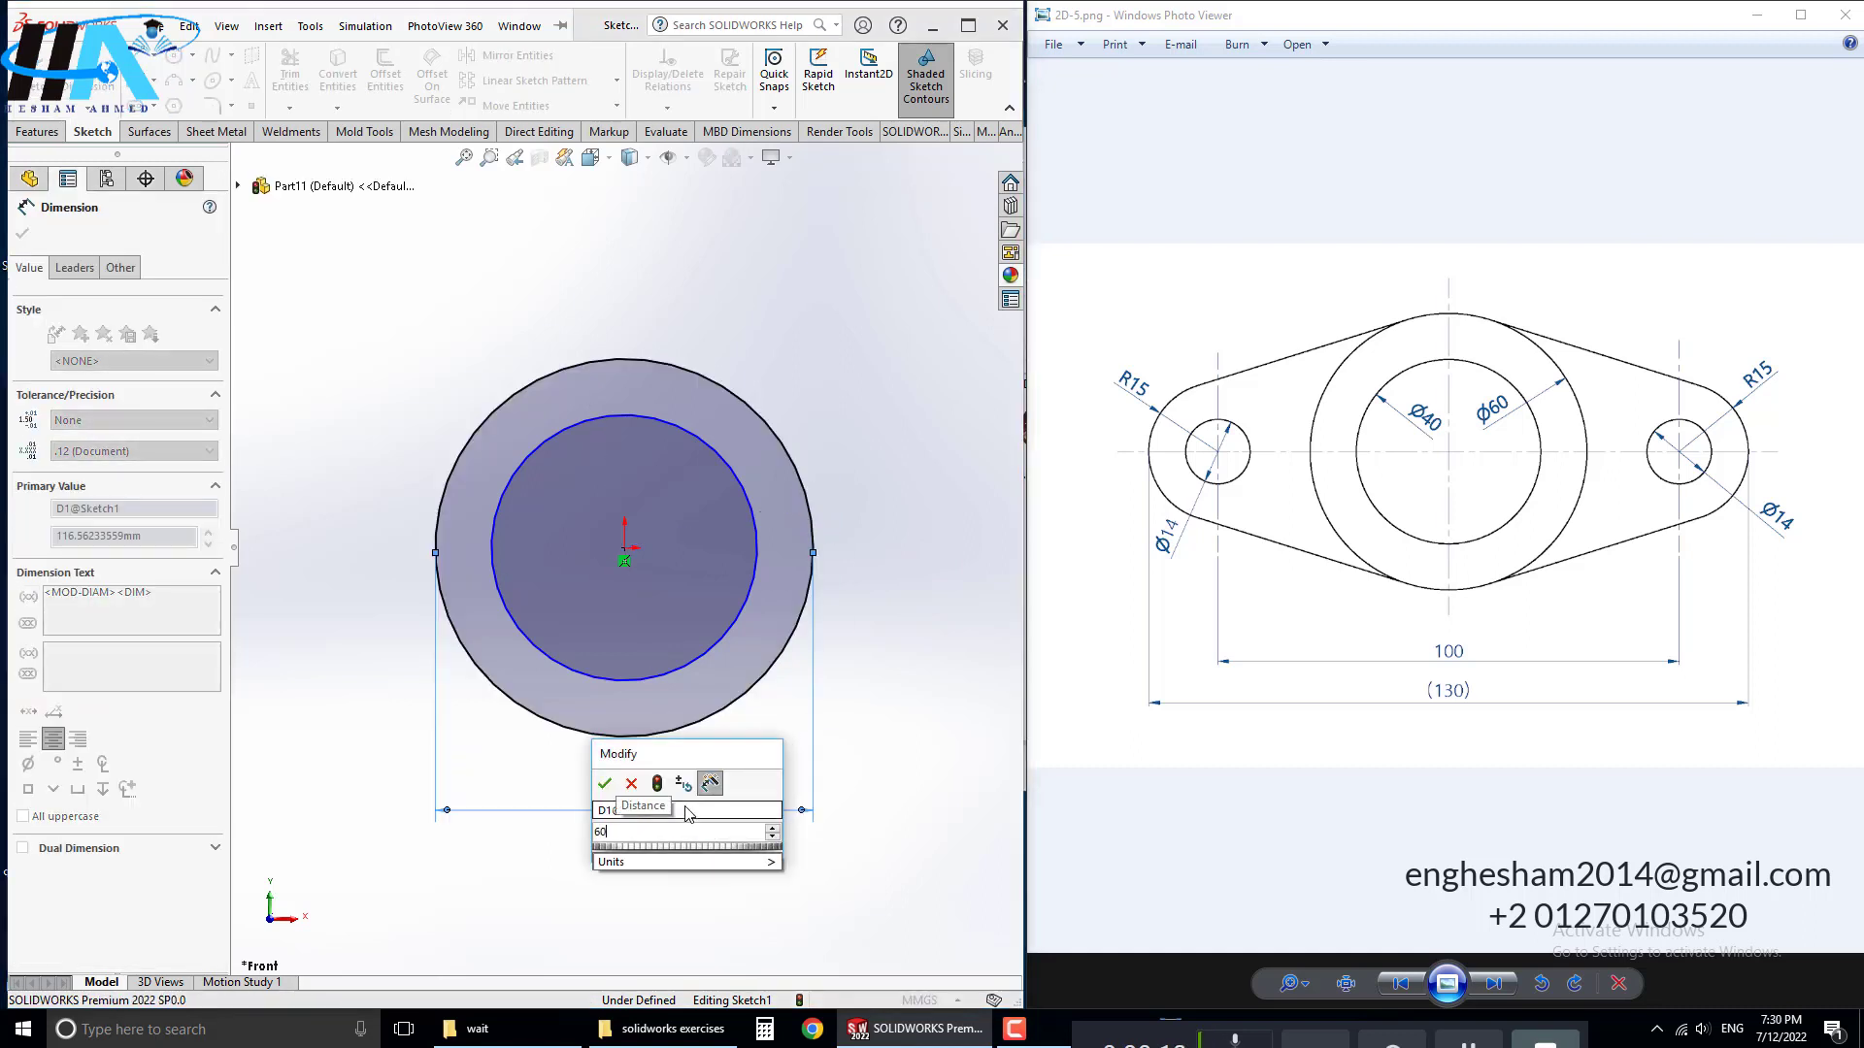
key("Return")
left_click(654, 676)
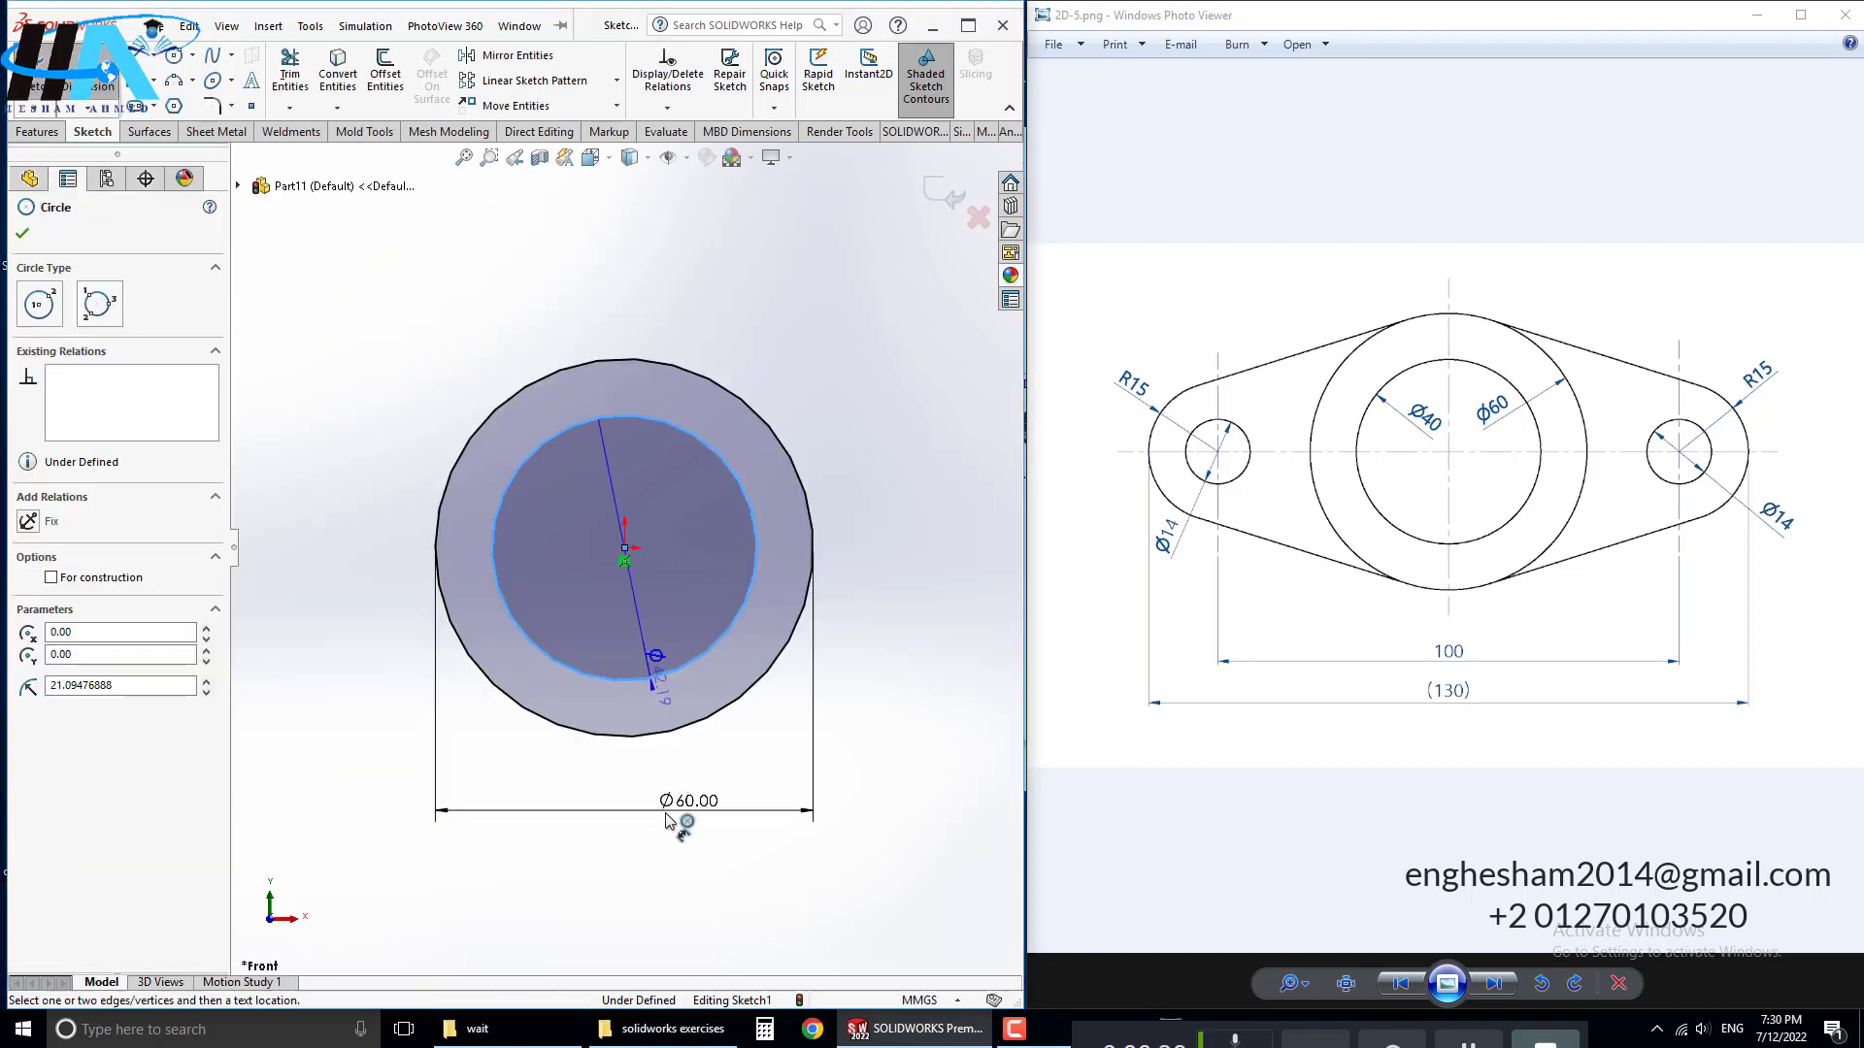
left_click(659, 881)
type("40")
key("Return")
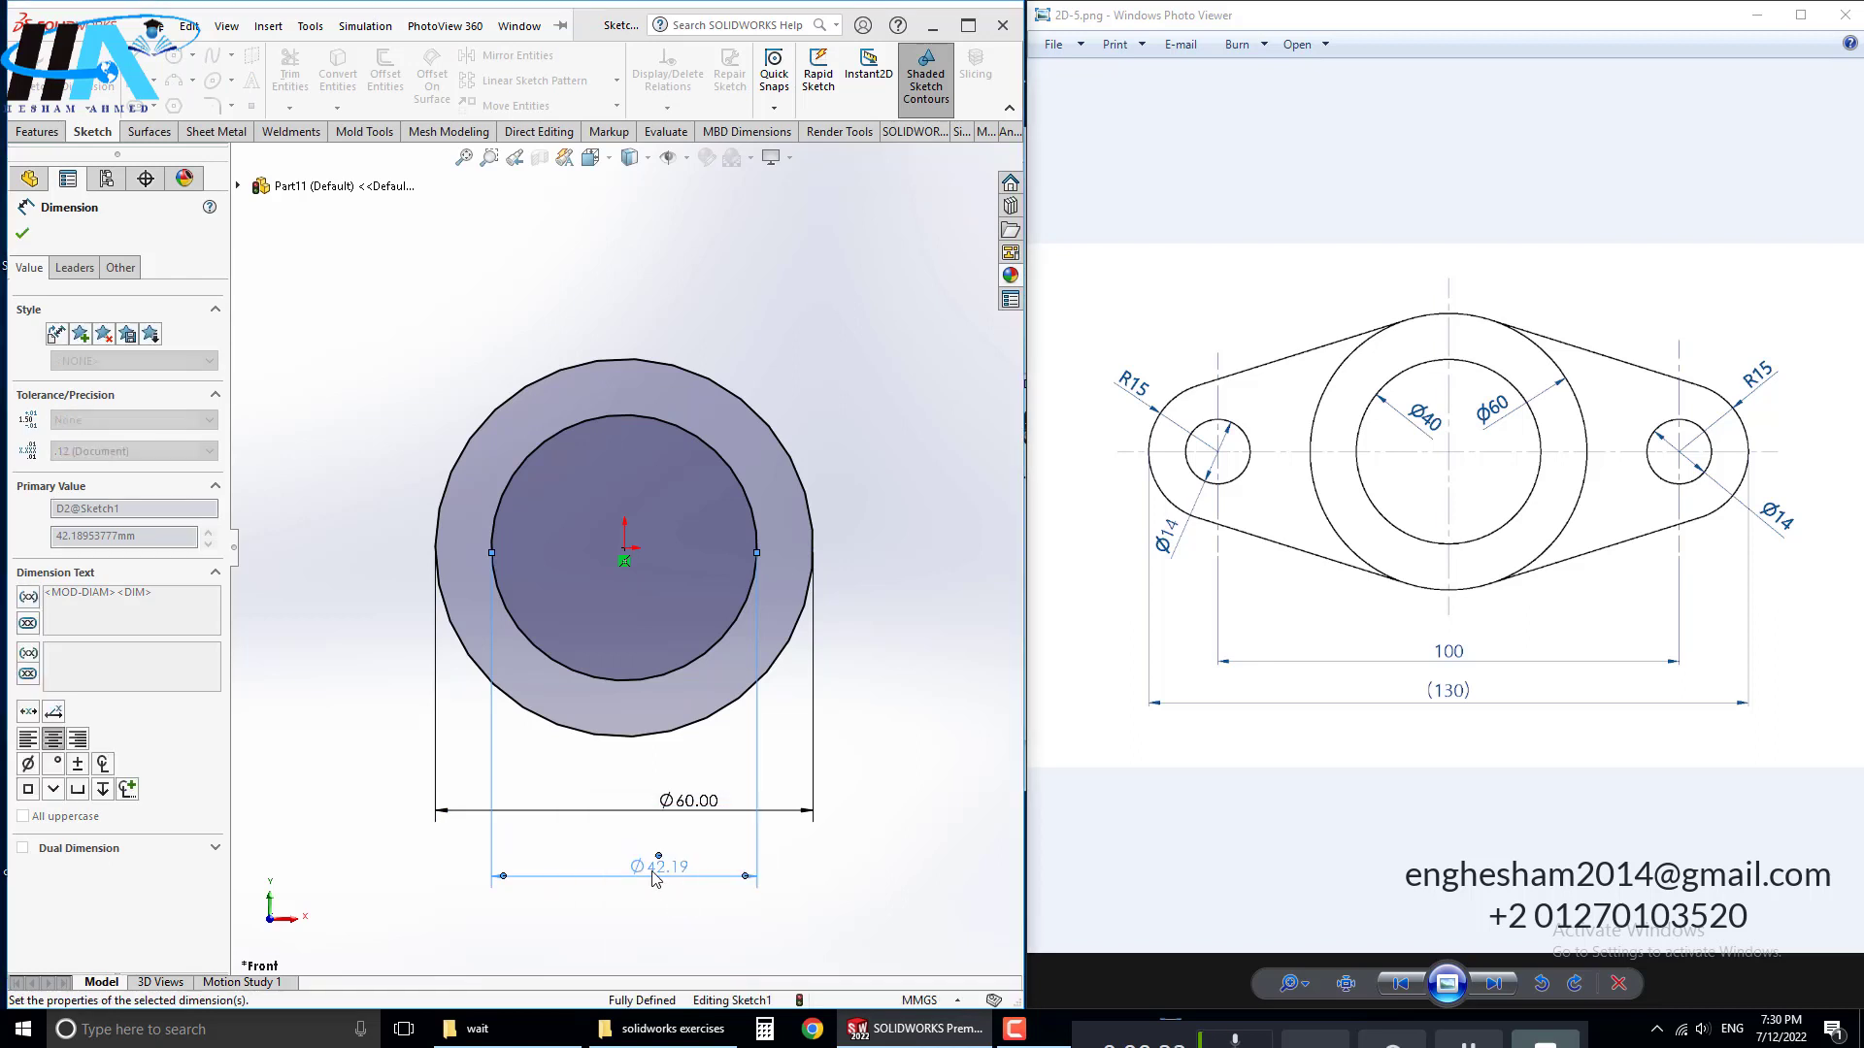
Step: Extrude the ring sketch 20 mm mid-plane into Boss-Extrude1
left_click(39, 132)
left_click(37, 76)
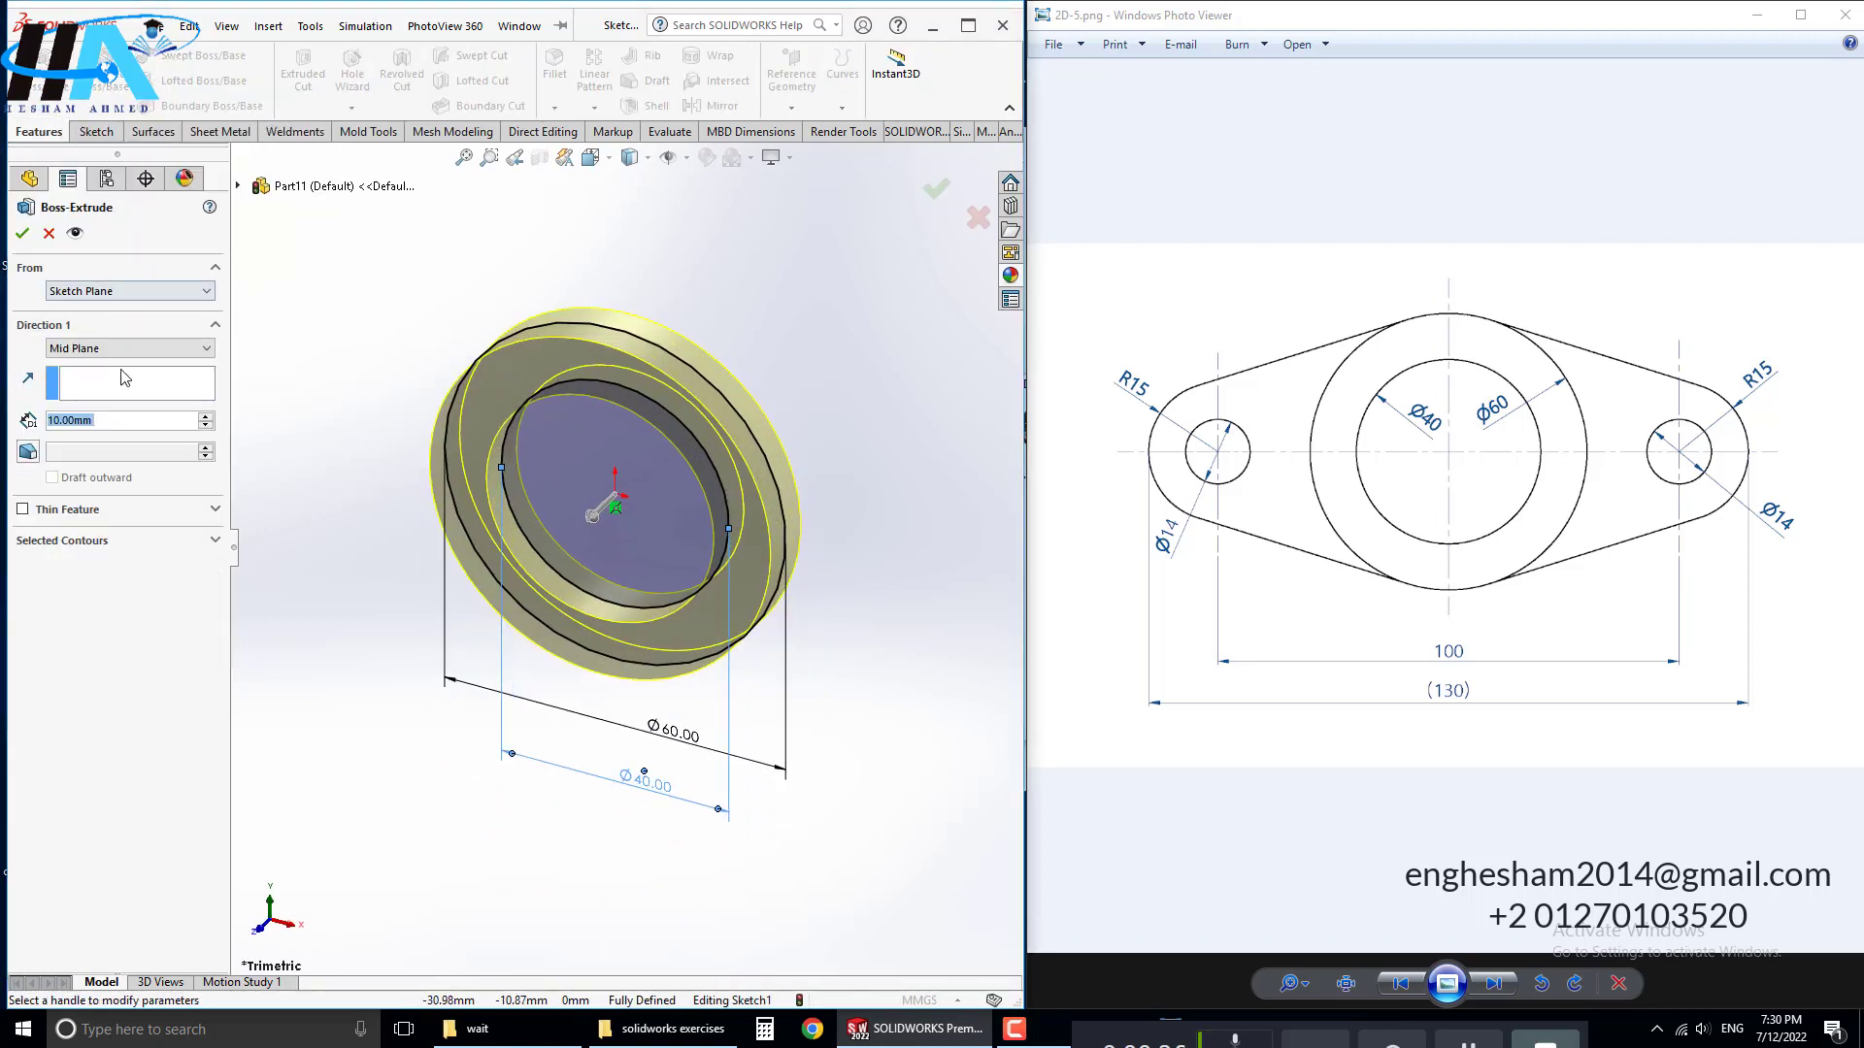
type("20")
key("Return")
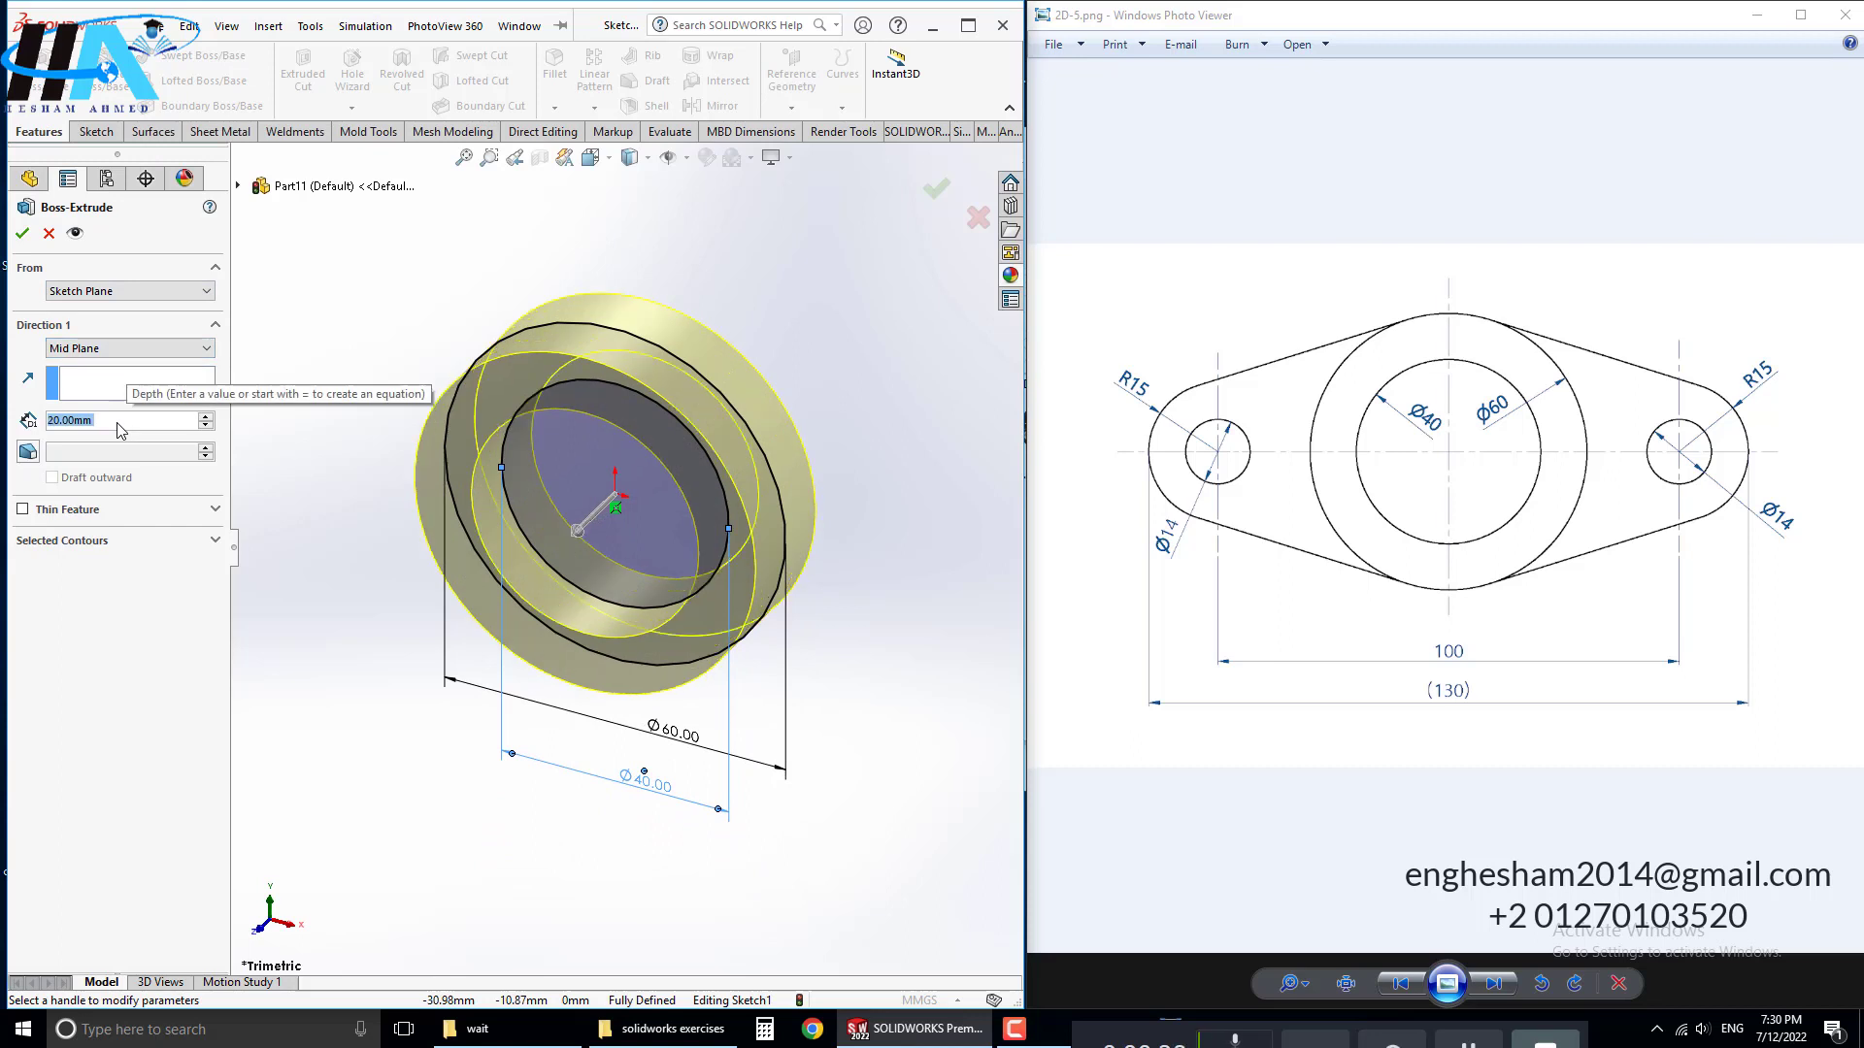
left_click(24, 233)
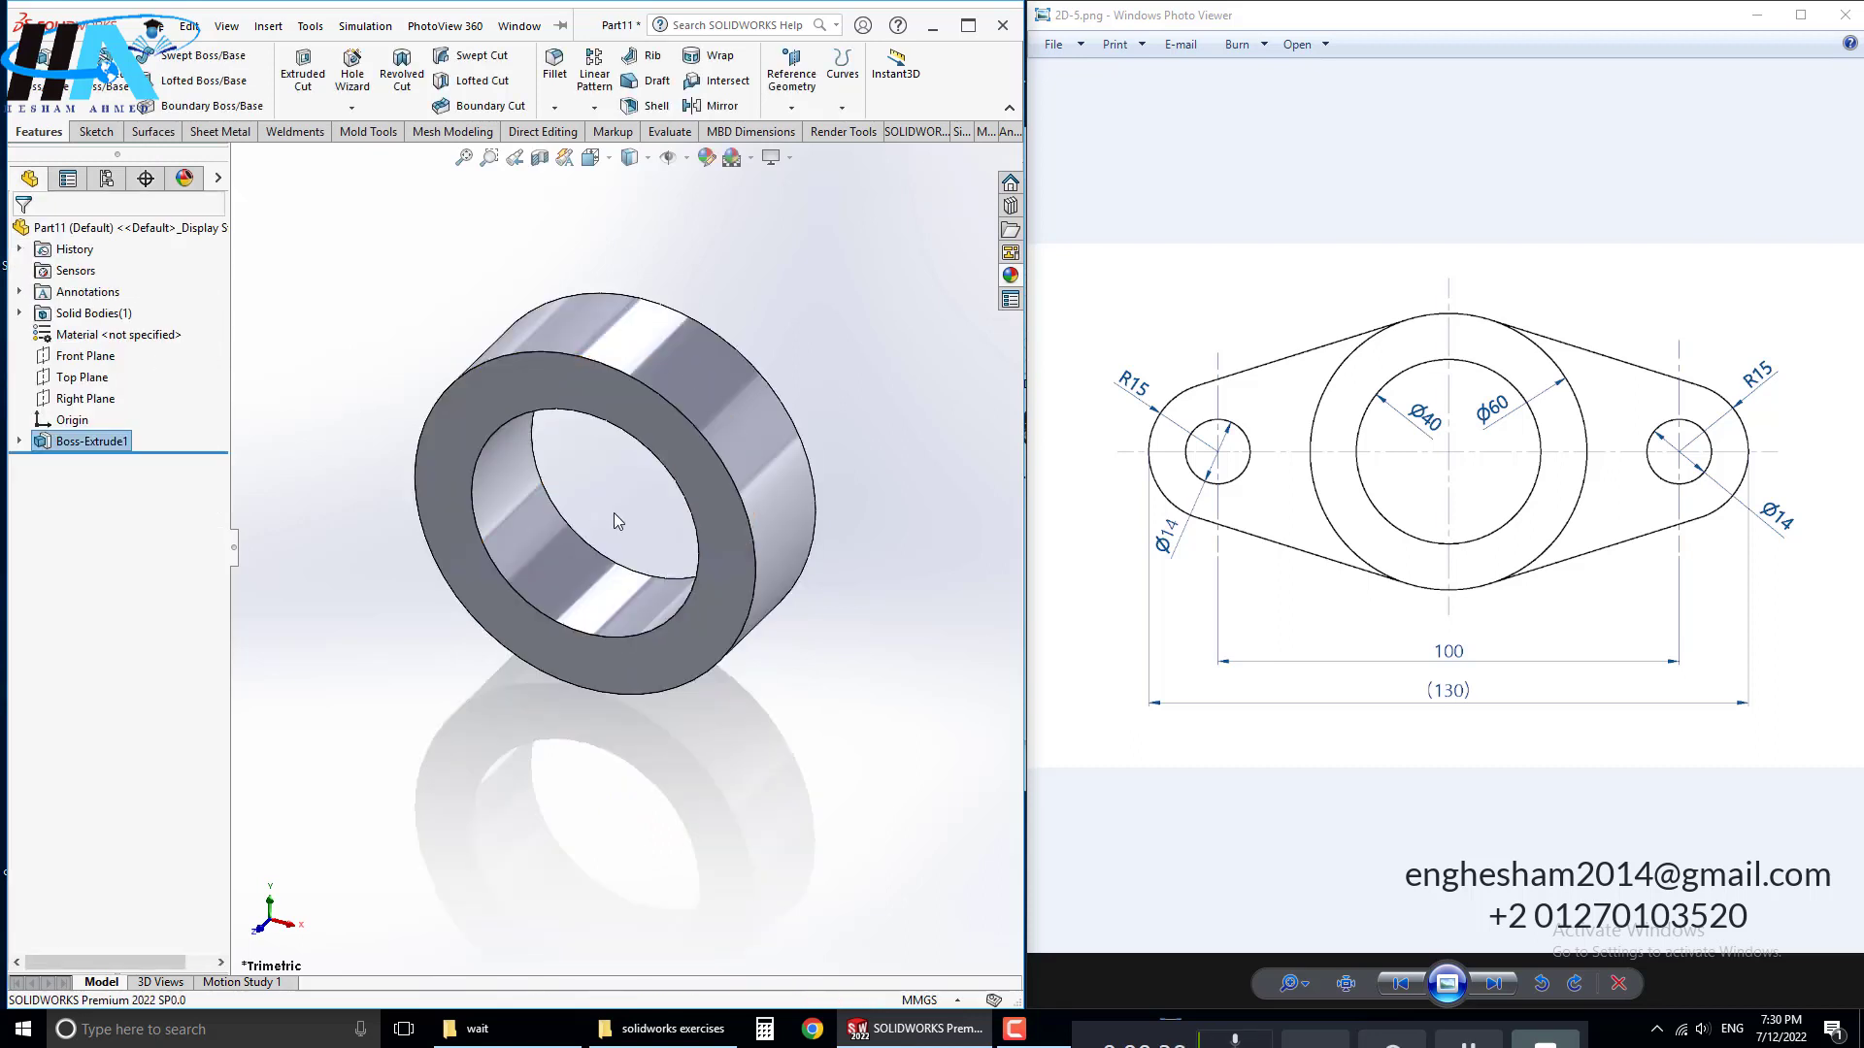
scroll(613, 513, "up", 2)
scroll(584, 470, "down", 2)
Step: On the Front Plane, sketch the right arm: two lines from the ring joined by an arc
left_click(73, 356)
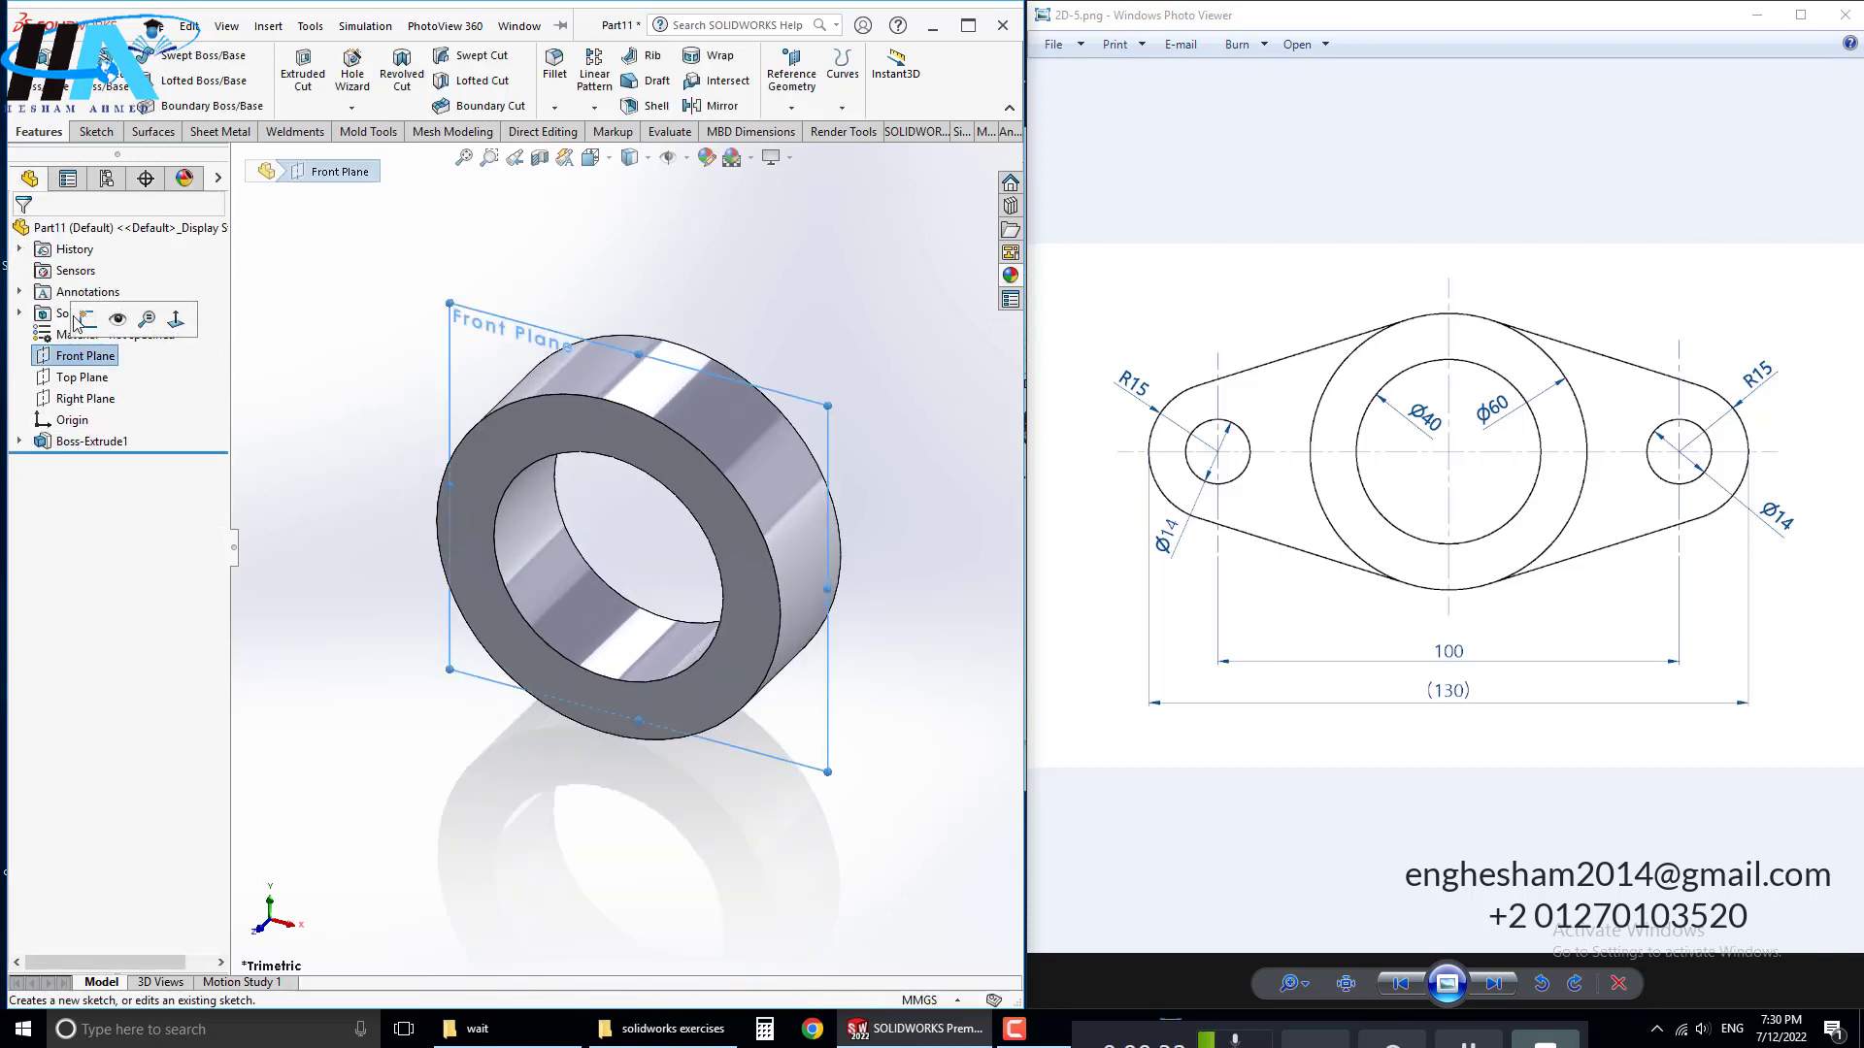
scroll(609, 519, "up", 5)
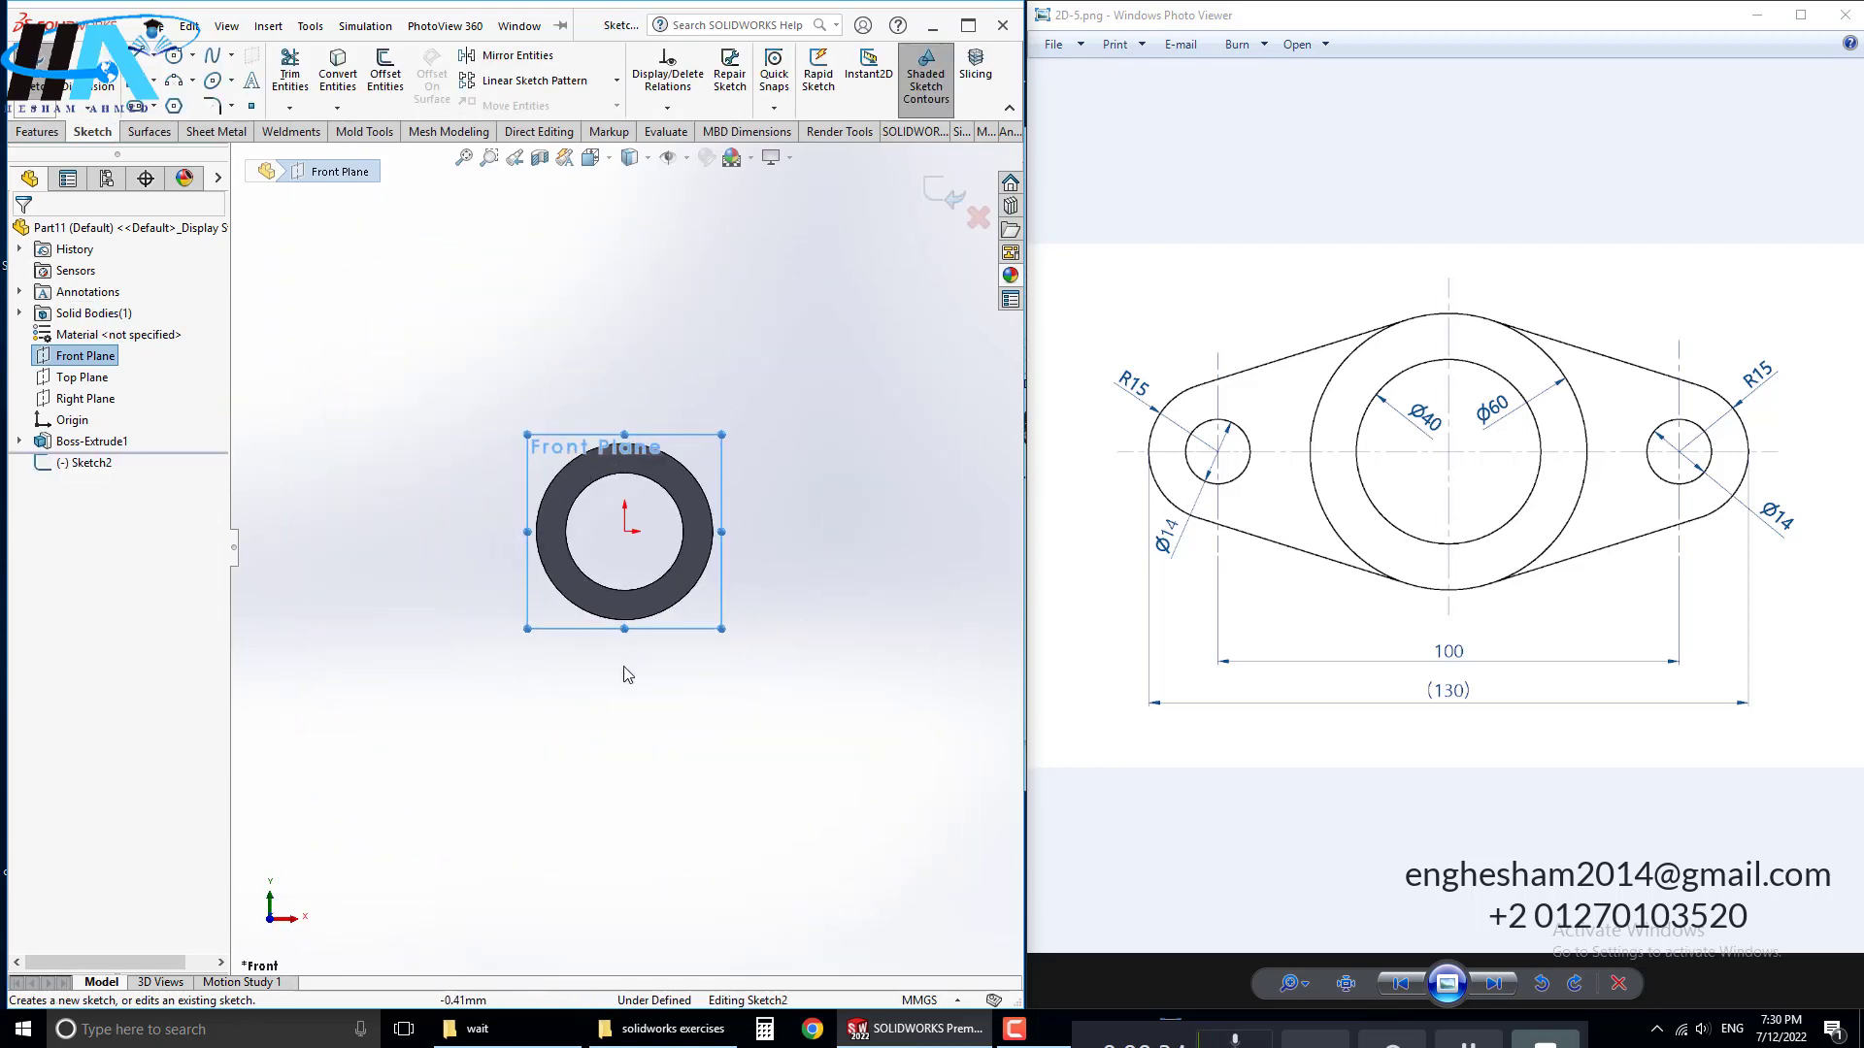
scroll(610, 519, "down", 2)
left_click(570, 690)
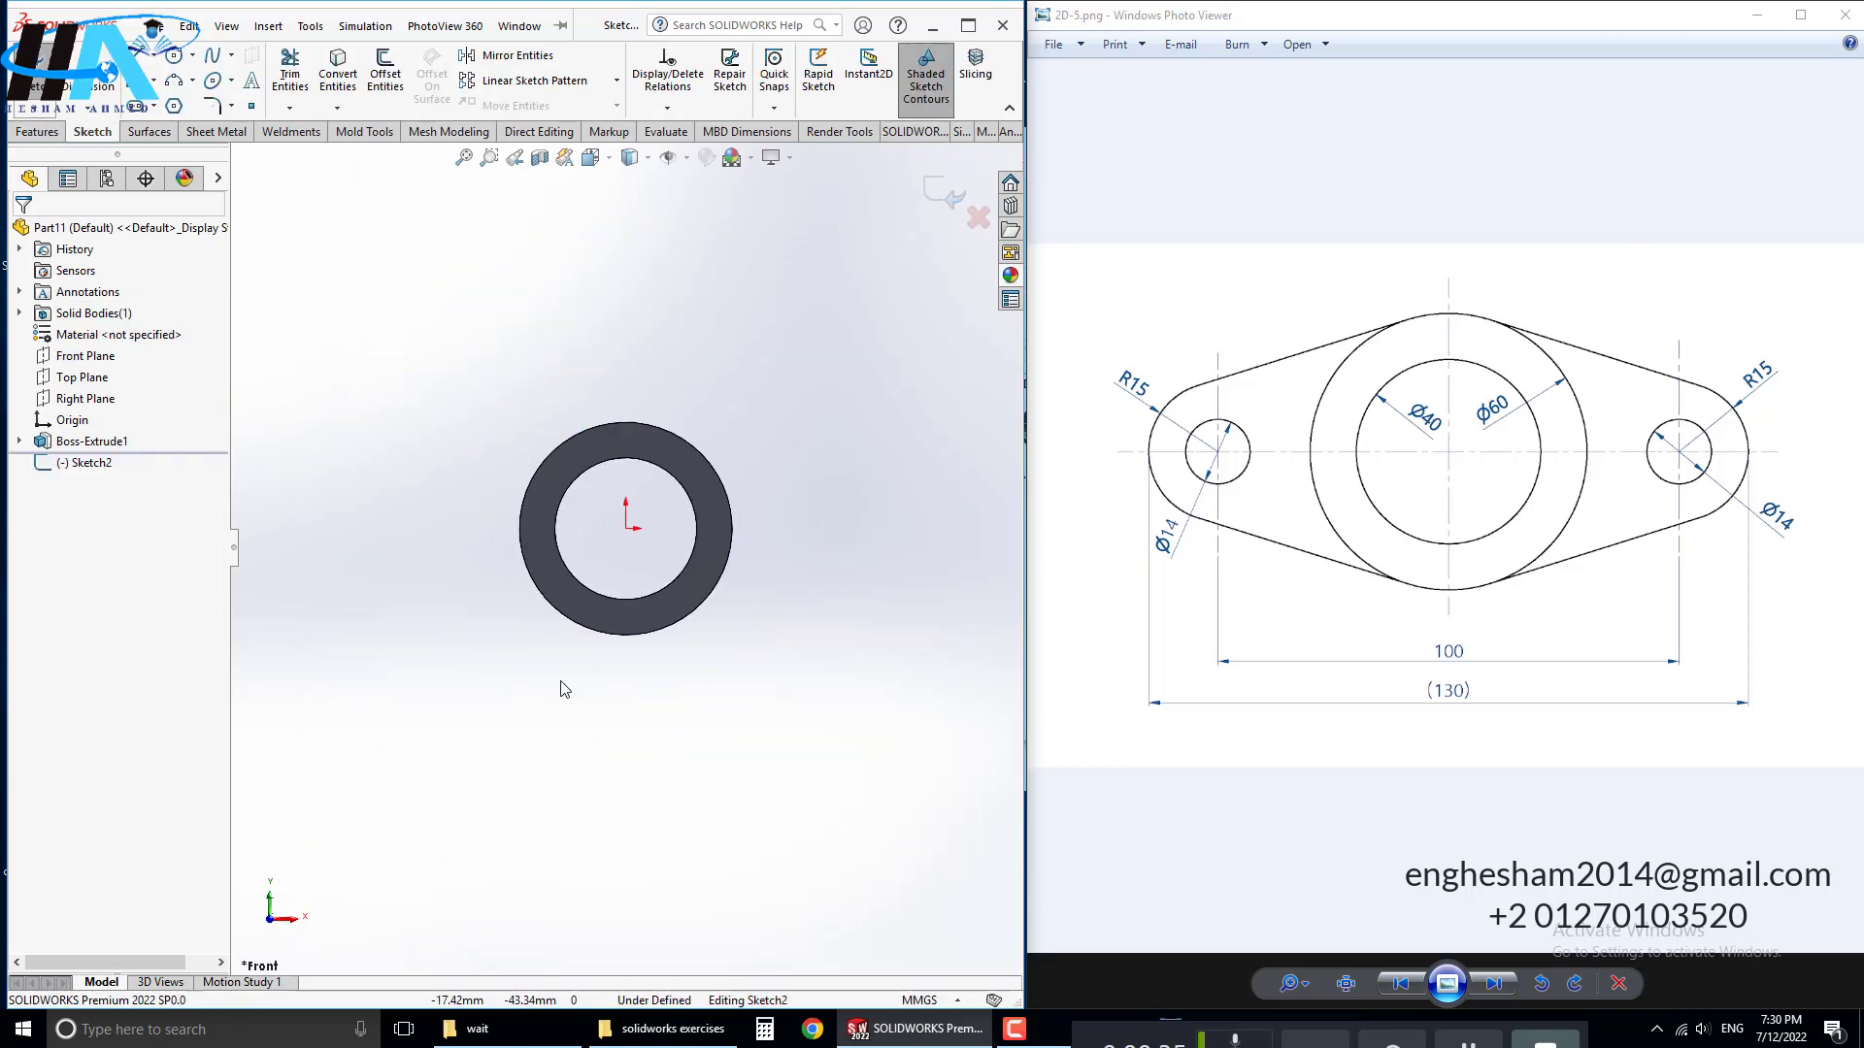
left_click(156, 73)
left_click(651, 425)
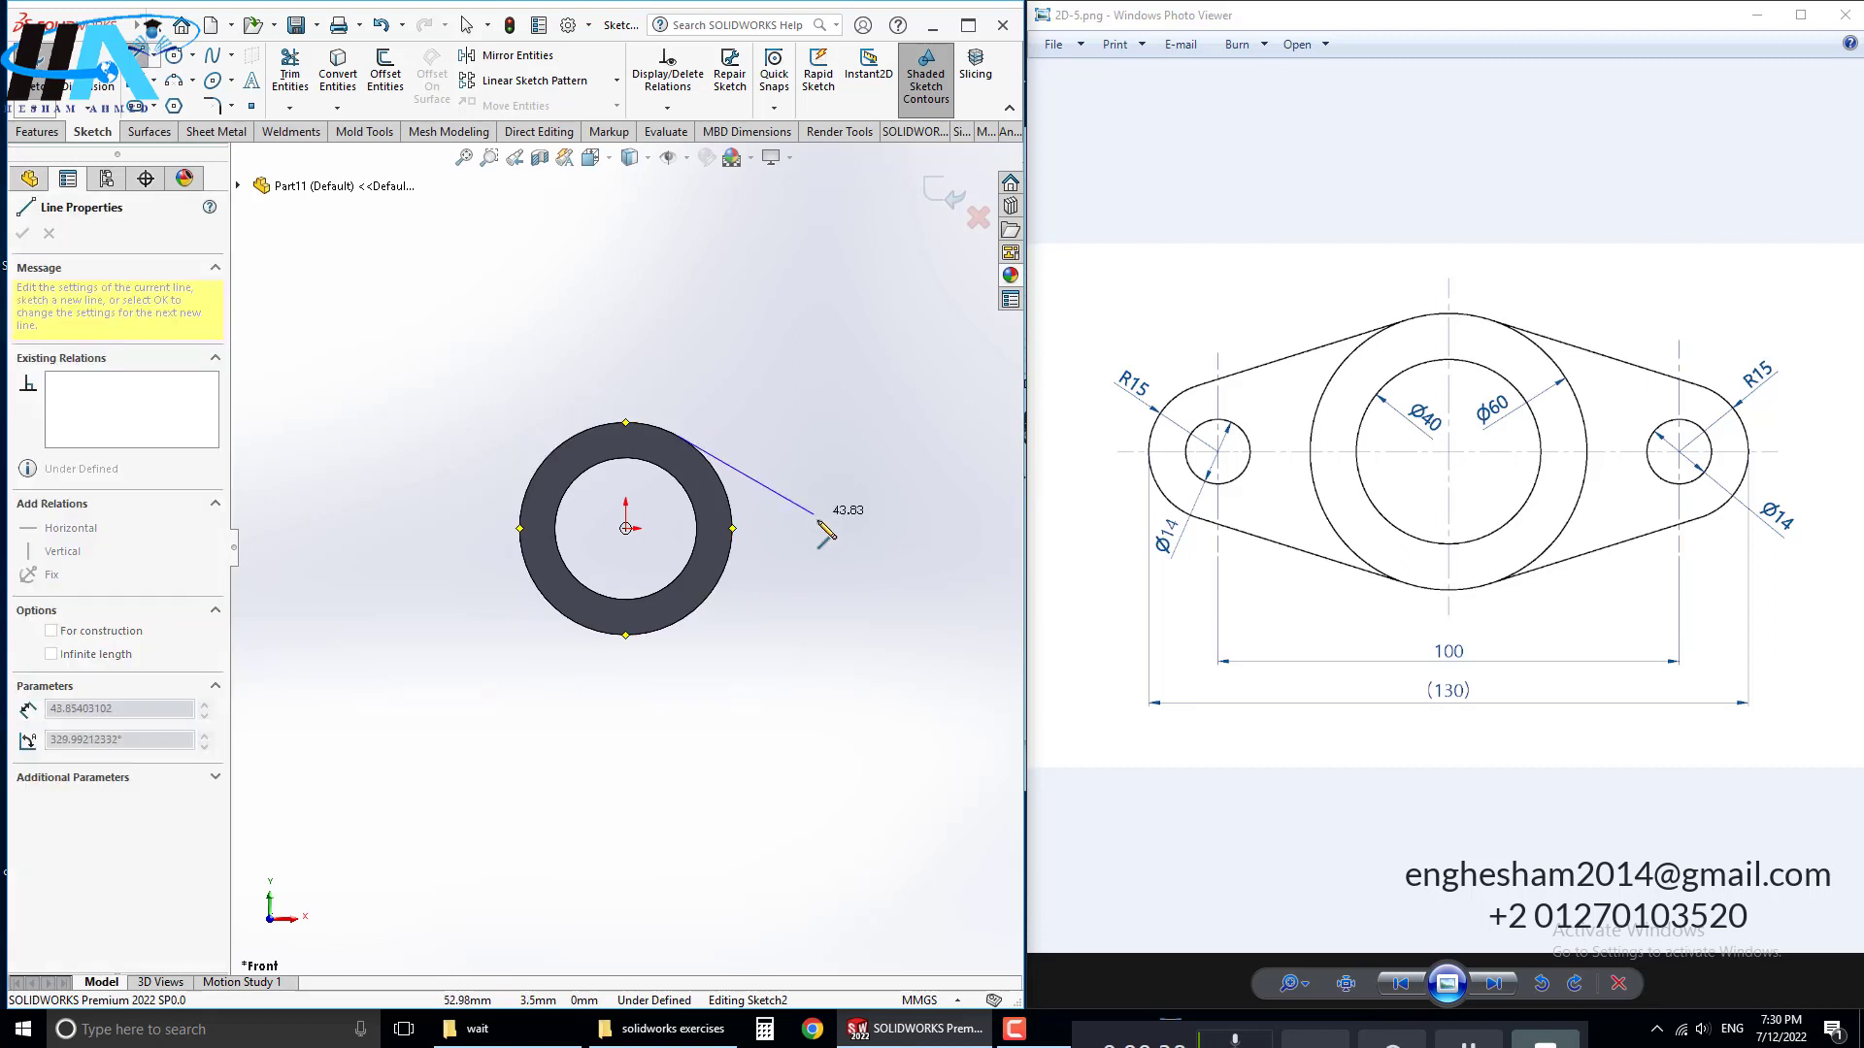
left_click(900, 485)
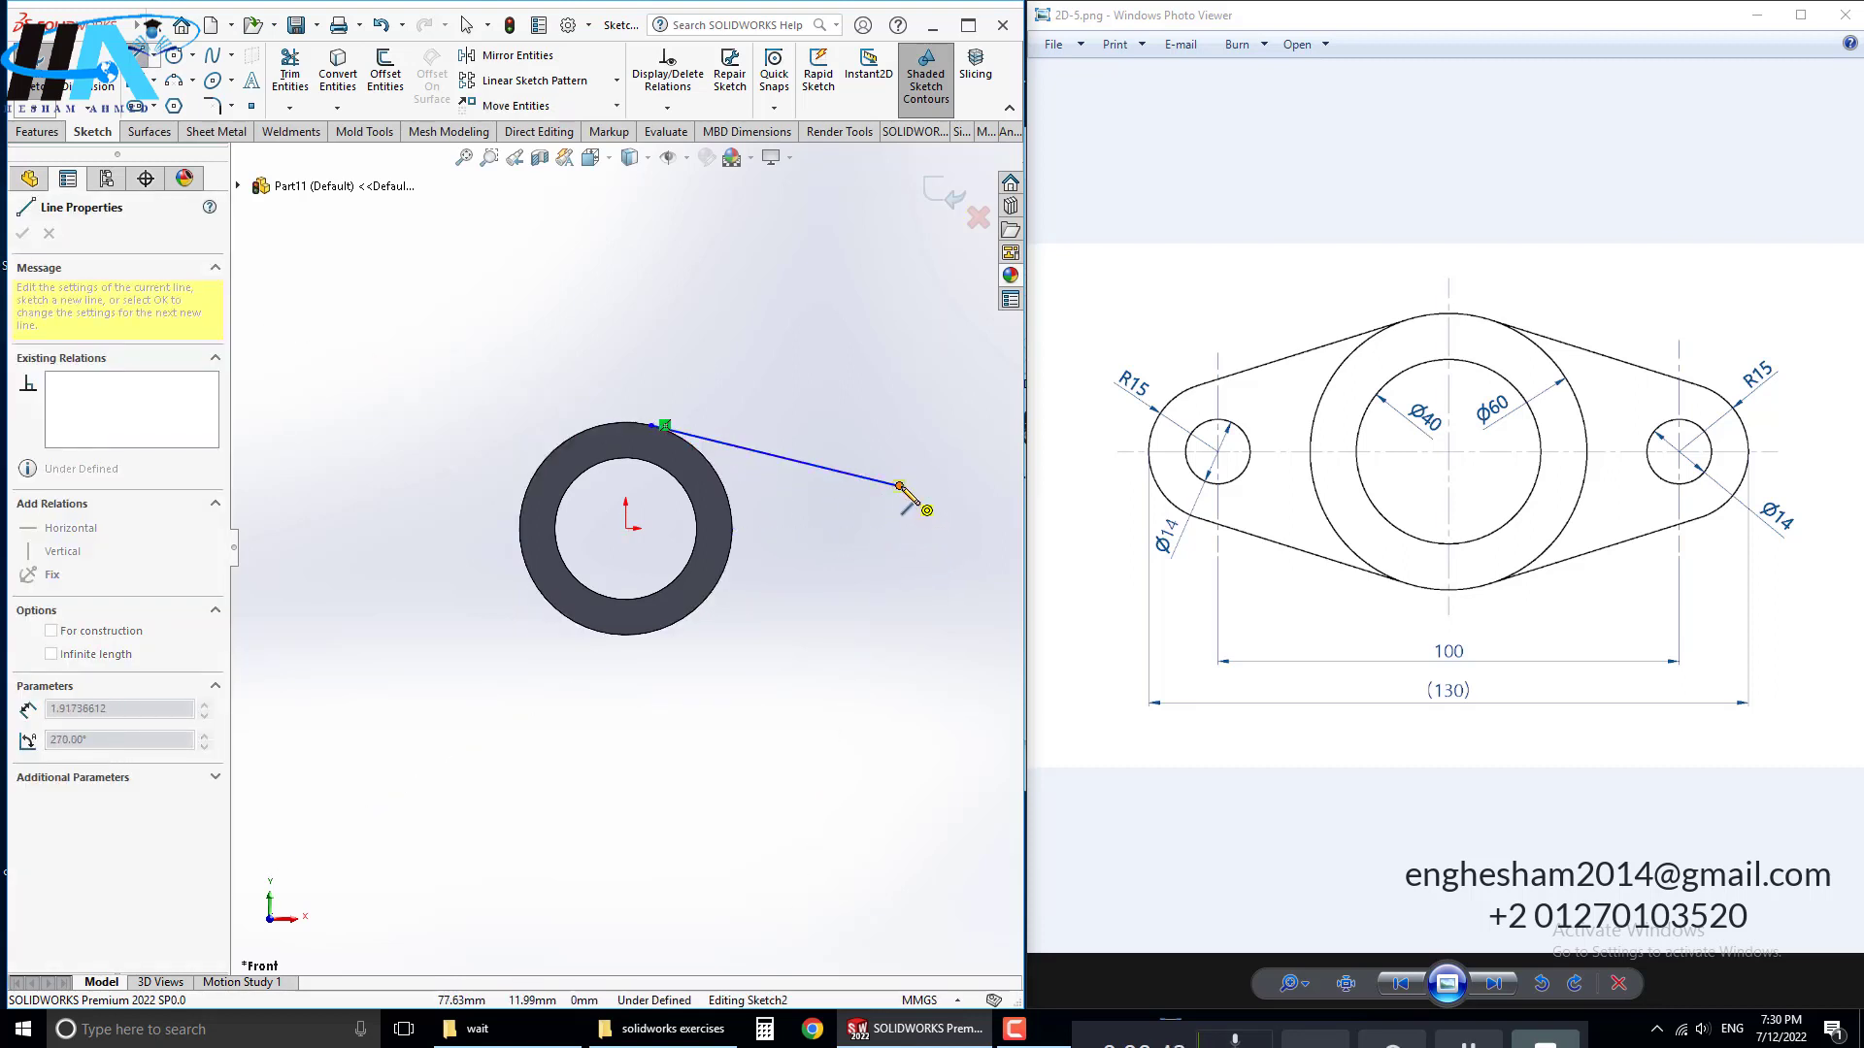
left_click(888, 580)
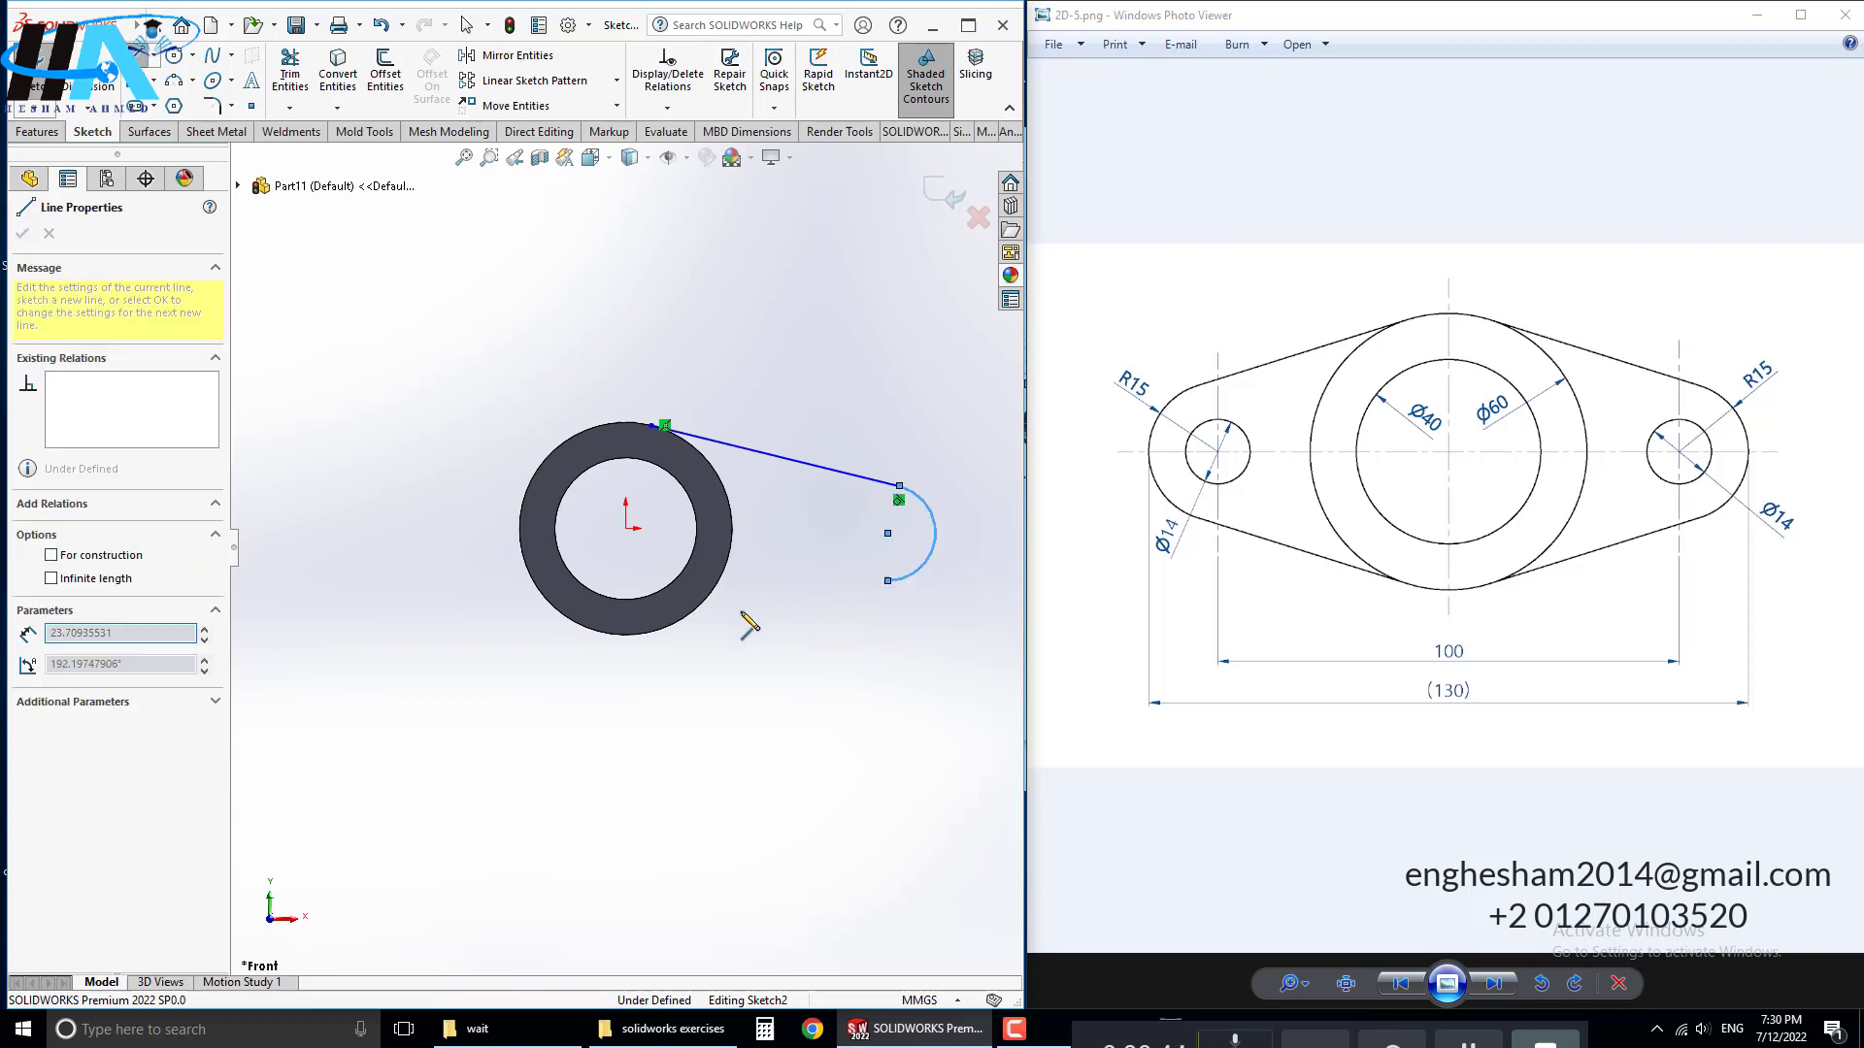
left_click(677, 631)
scroll(706, 482, "down", 1)
key("Escape")
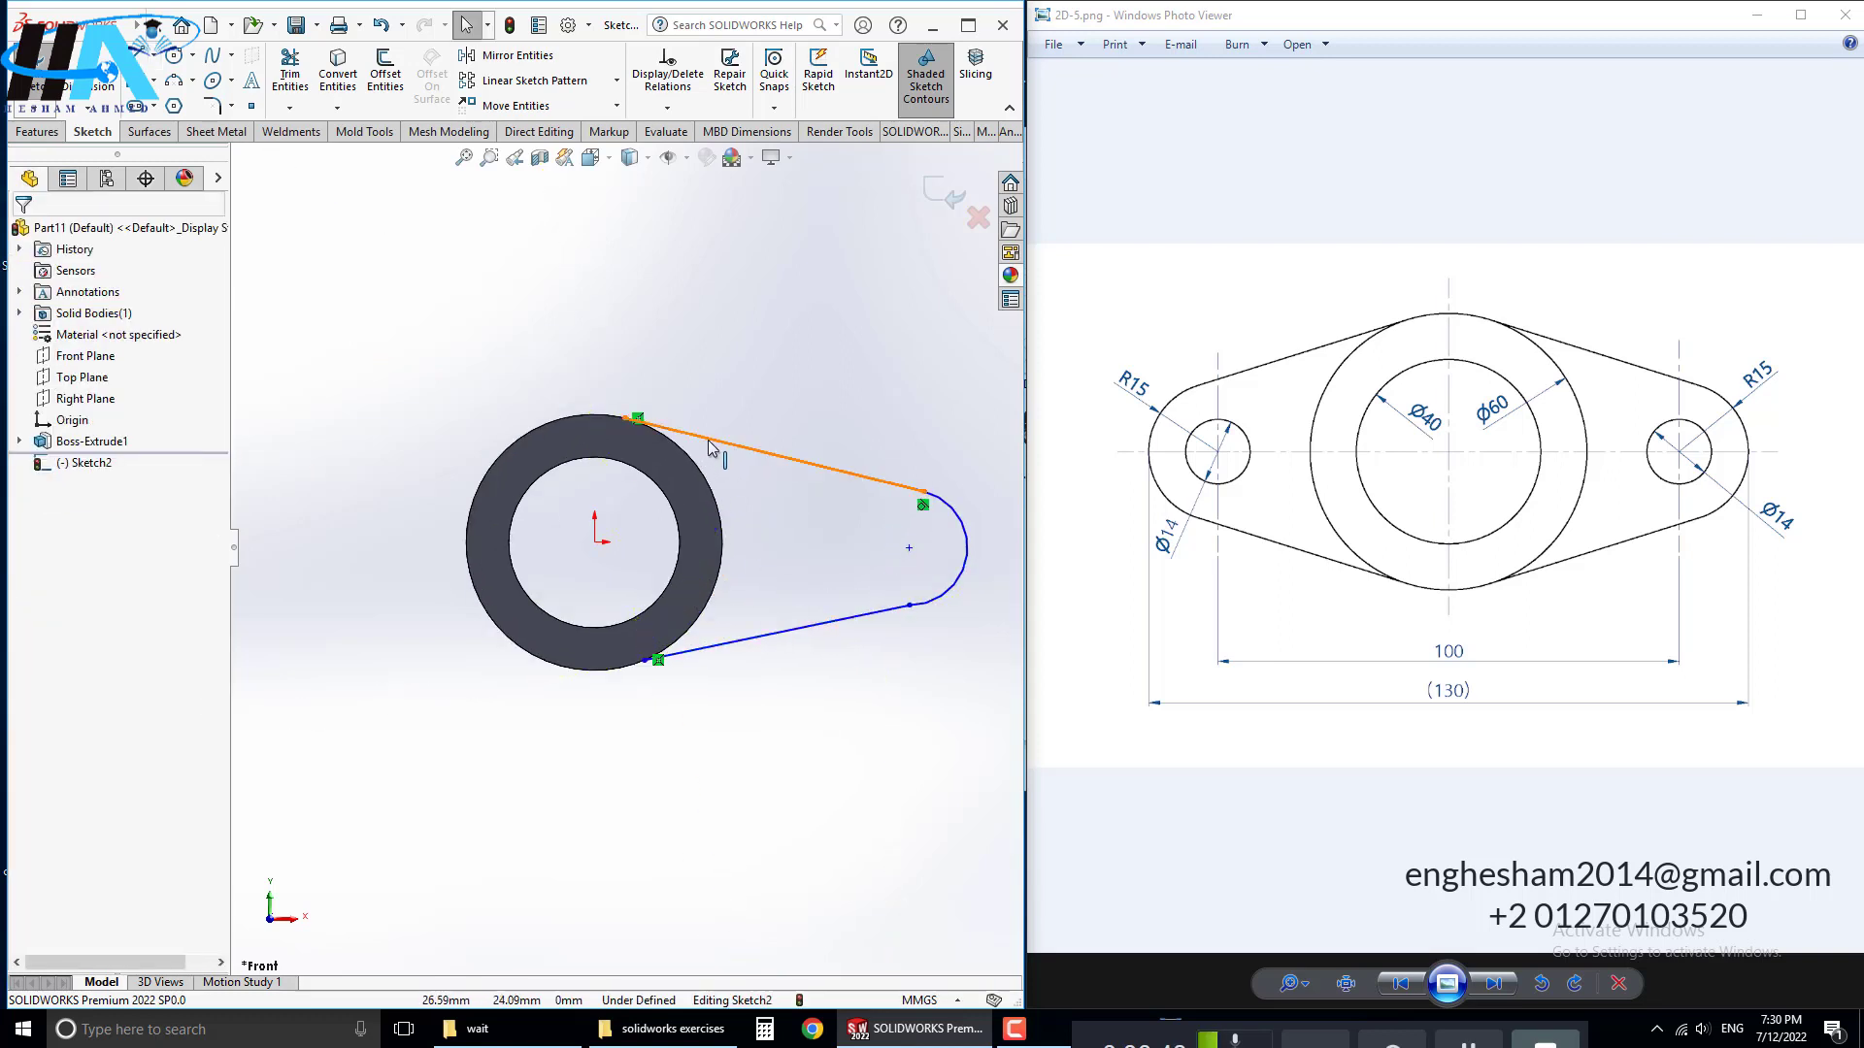
Step: Make the upper arm line tangent to the Ø60 outer circle
left_click(708, 448)
left_click(706, 479, "ctrl")
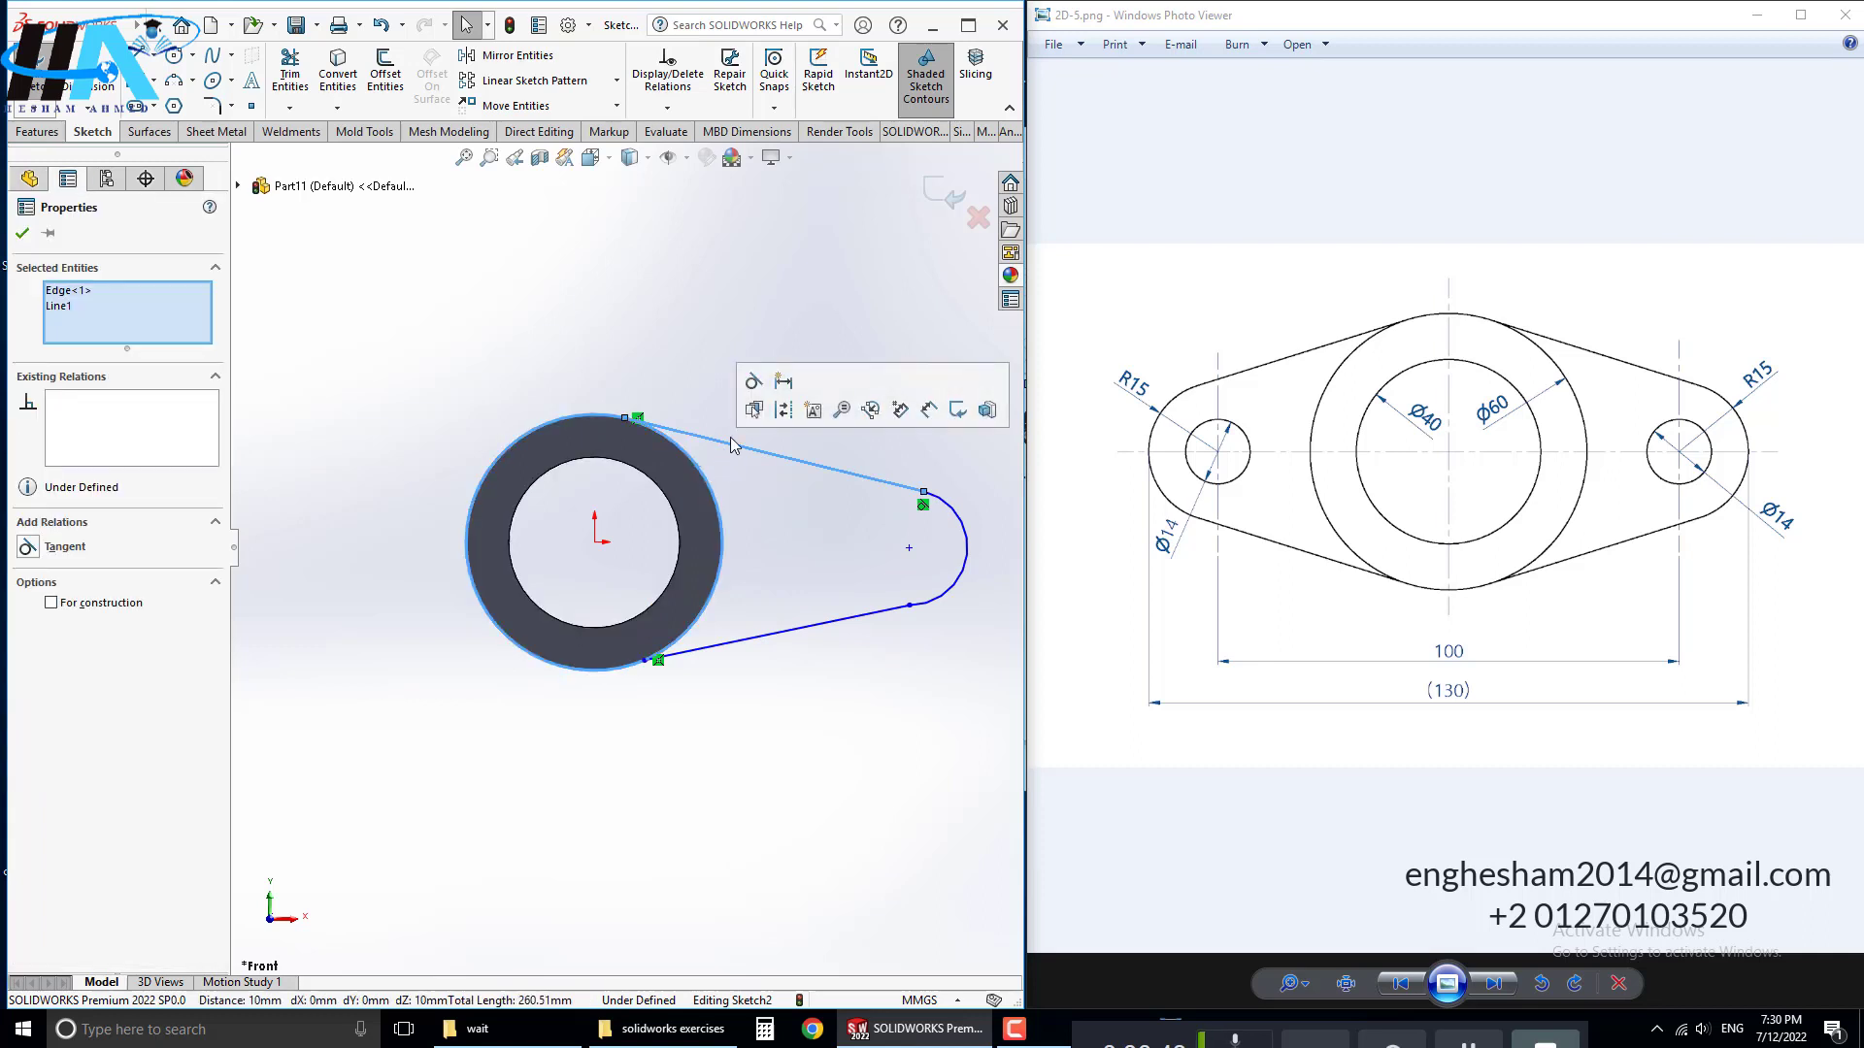
left_click(754, 383)
left_click(790, 476)
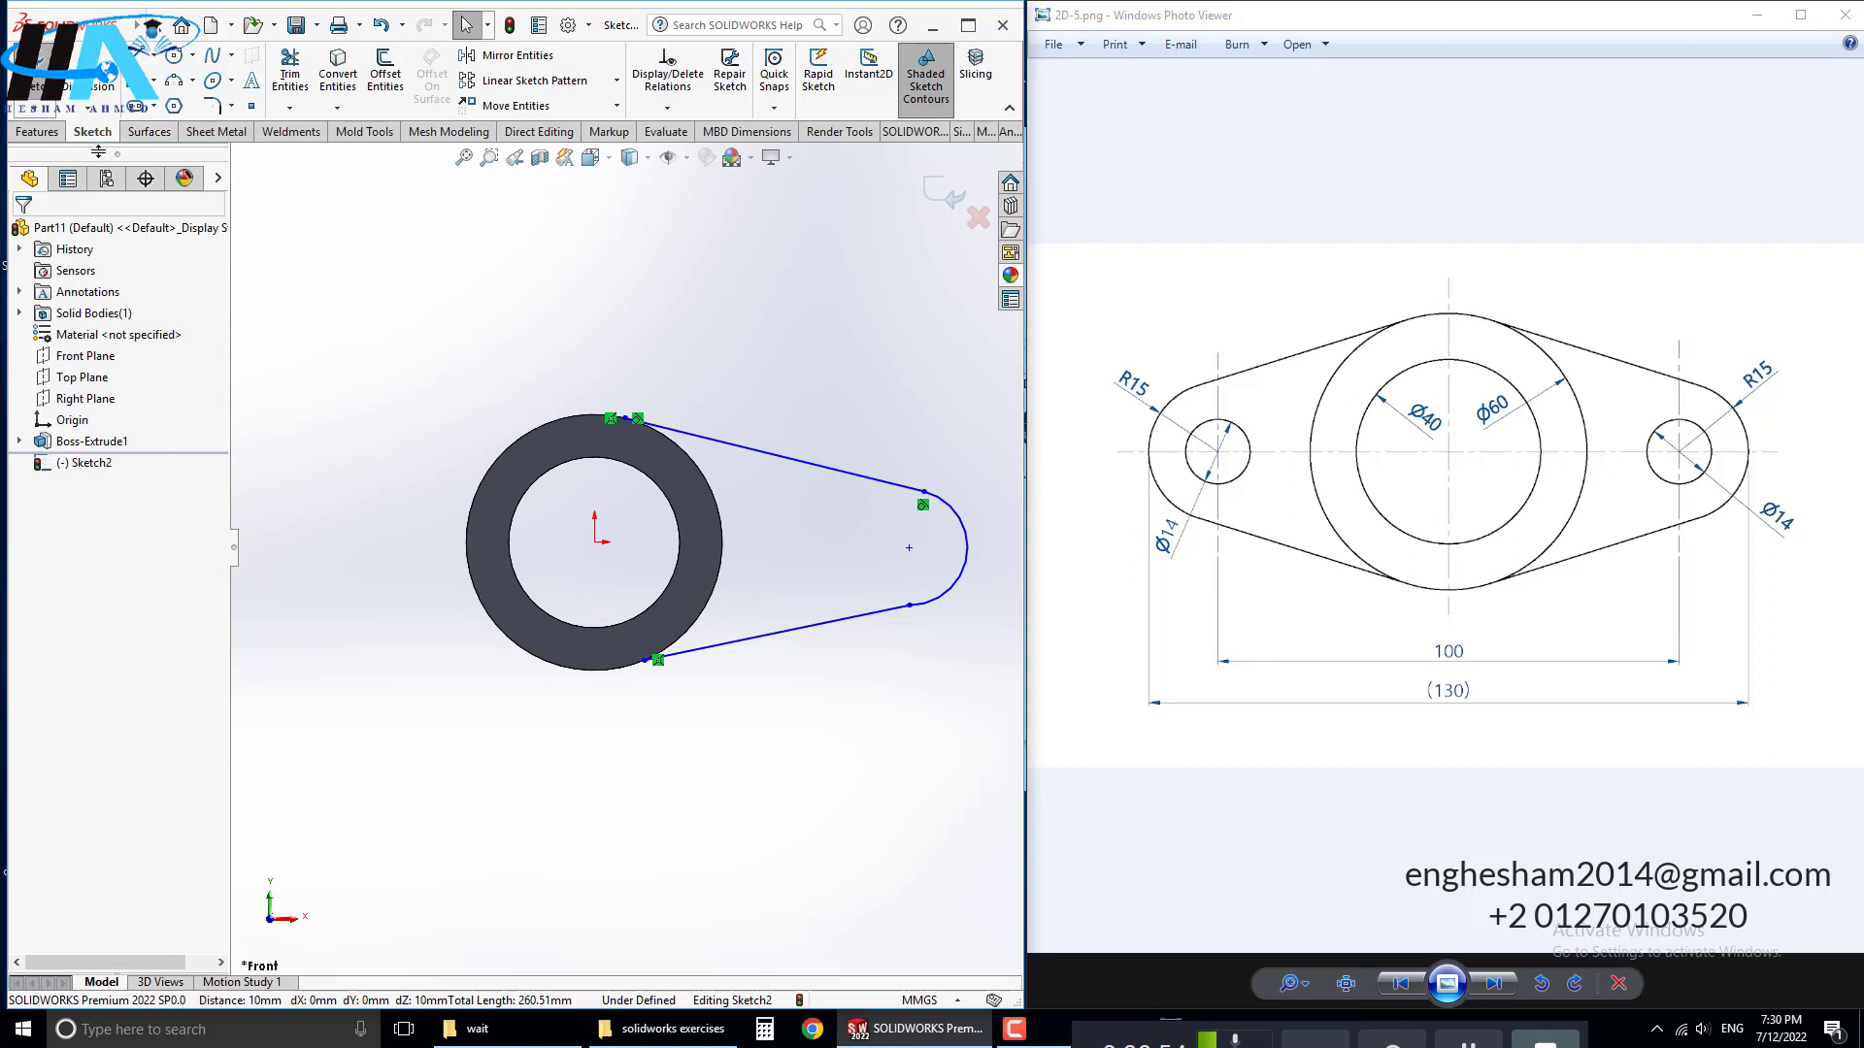
left_click(104, 92)
Step: Dimension the arc centre 50 mm horizontally from the origin
left_click(909, 550)
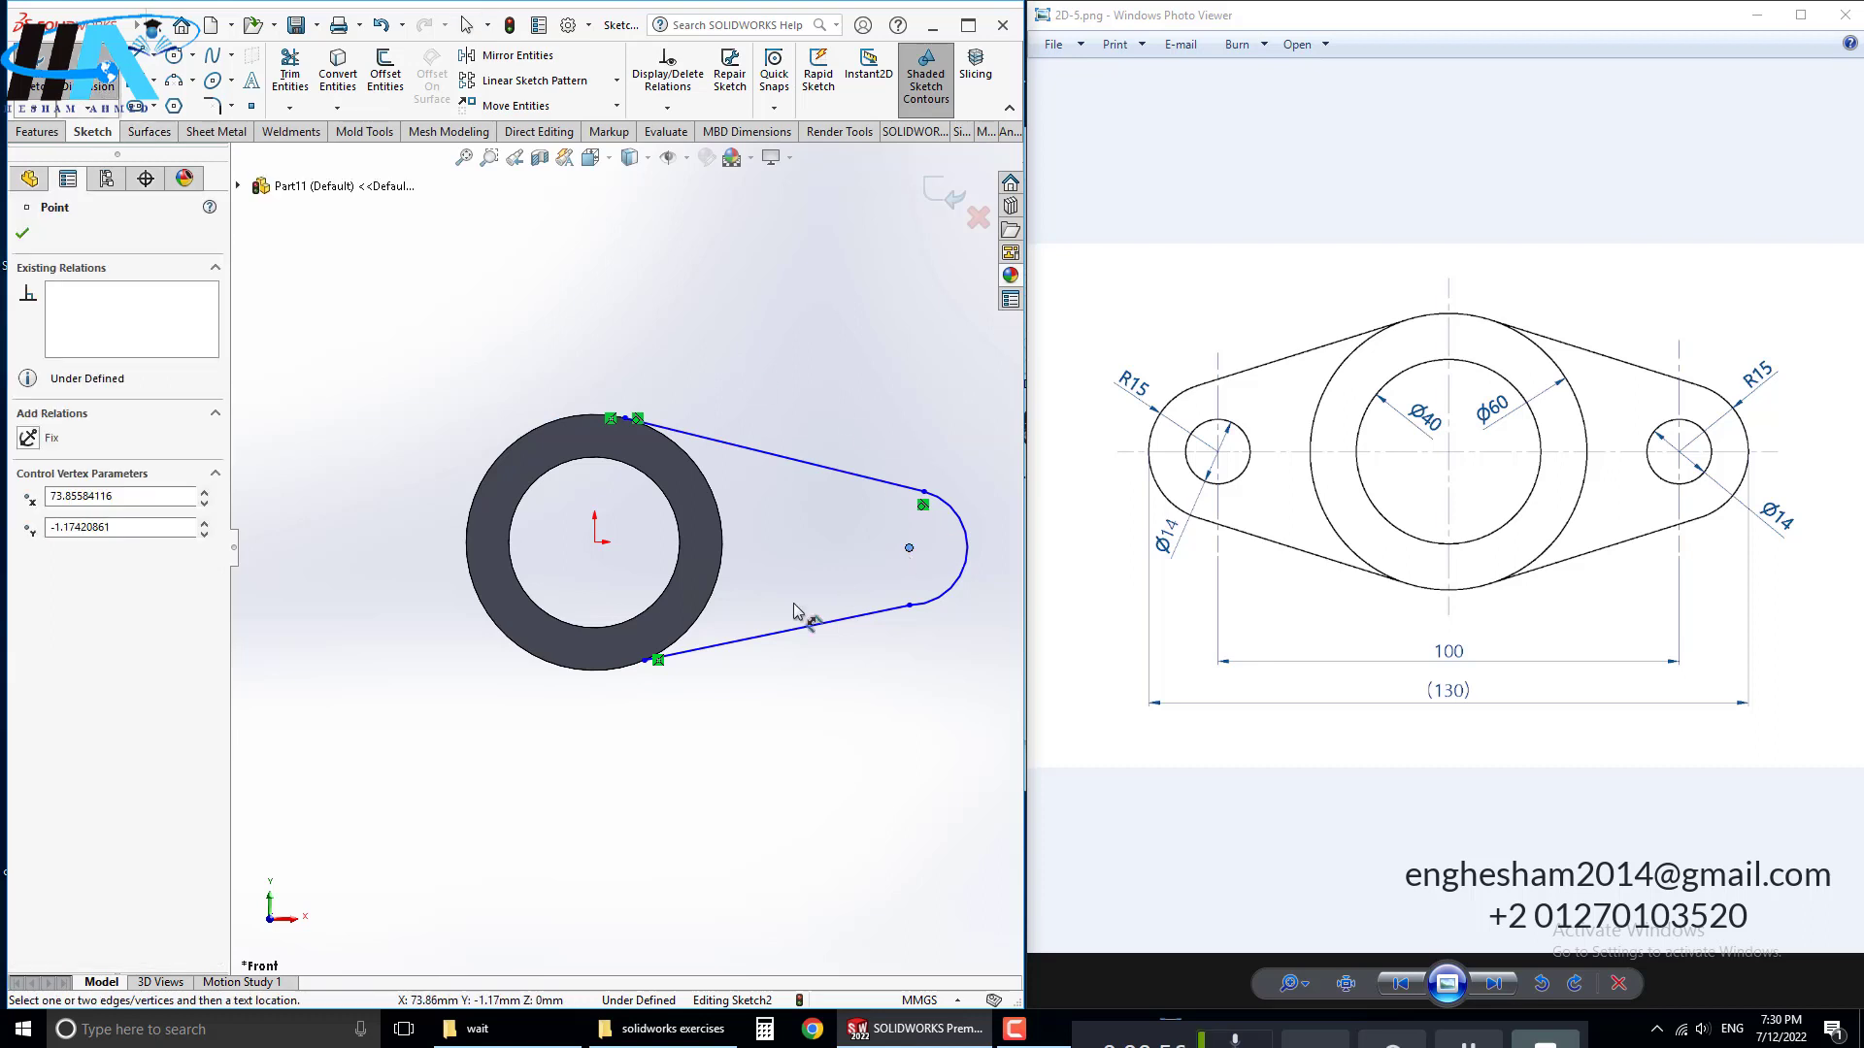
left_click(594, 541)
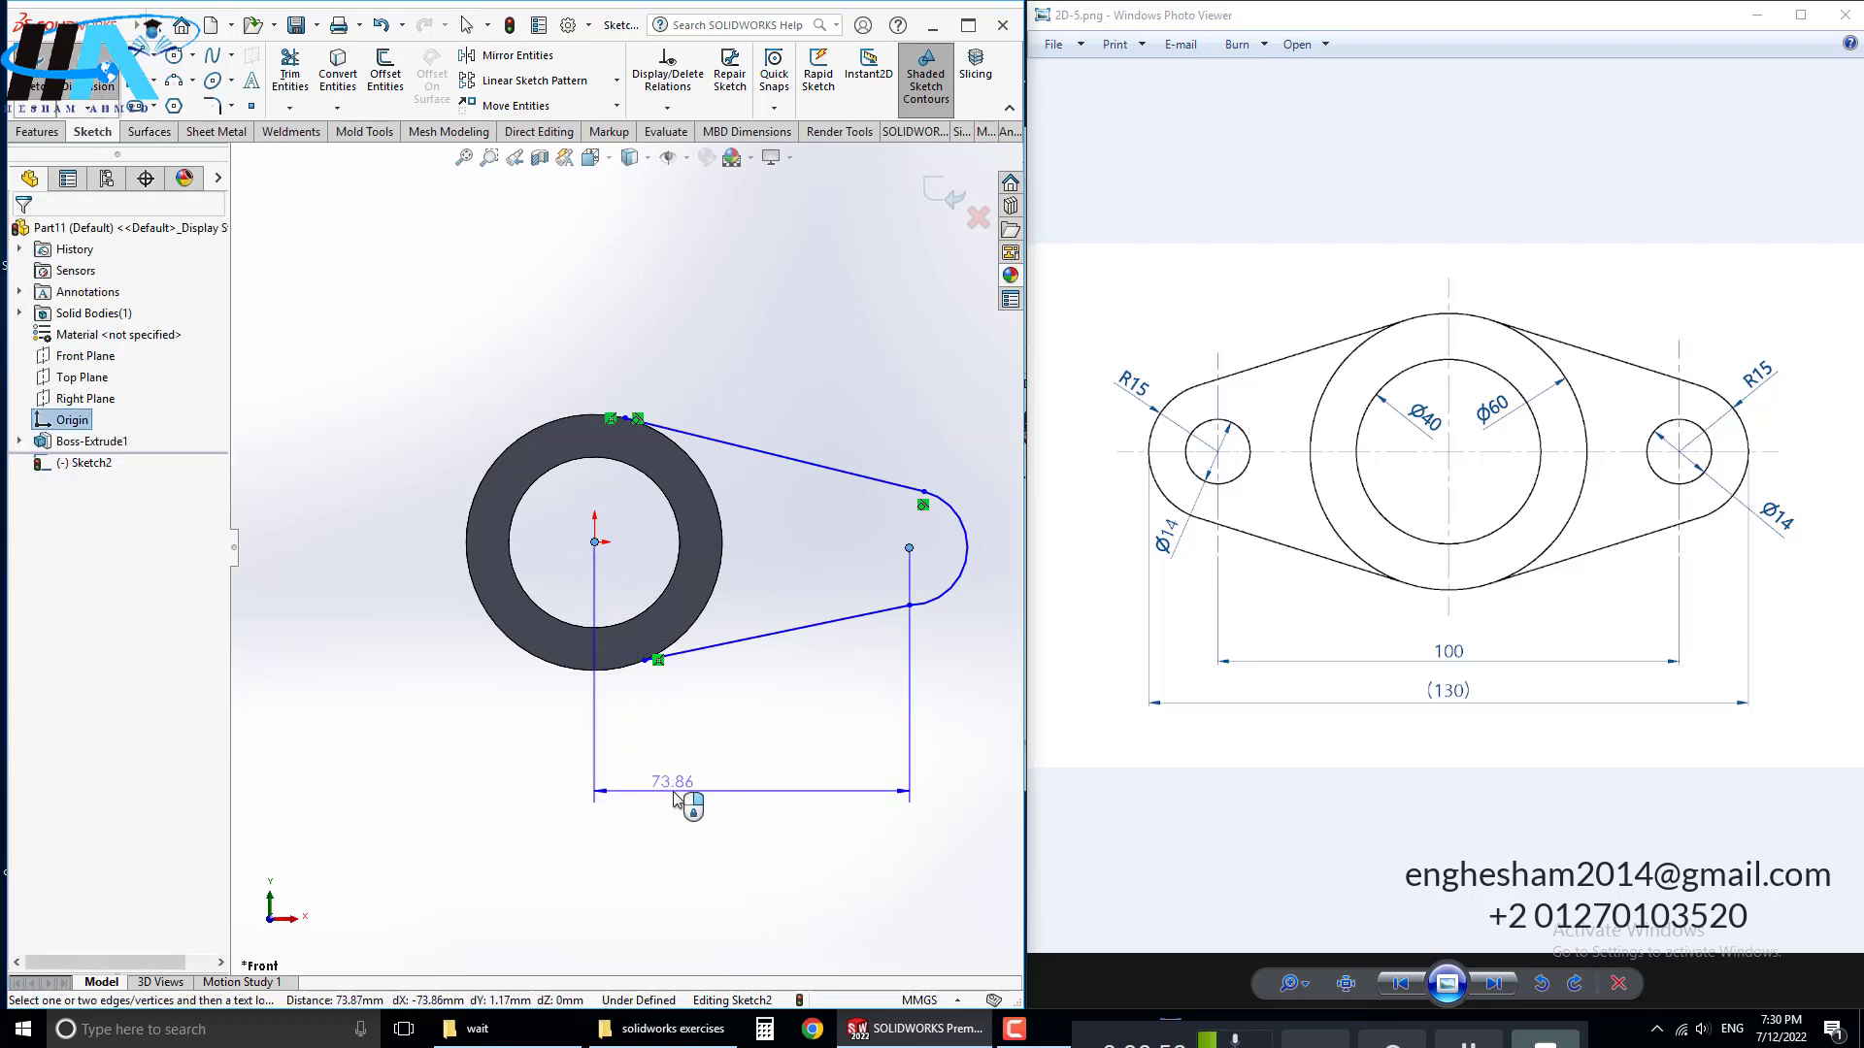
left_click(650, 791)
type("50")
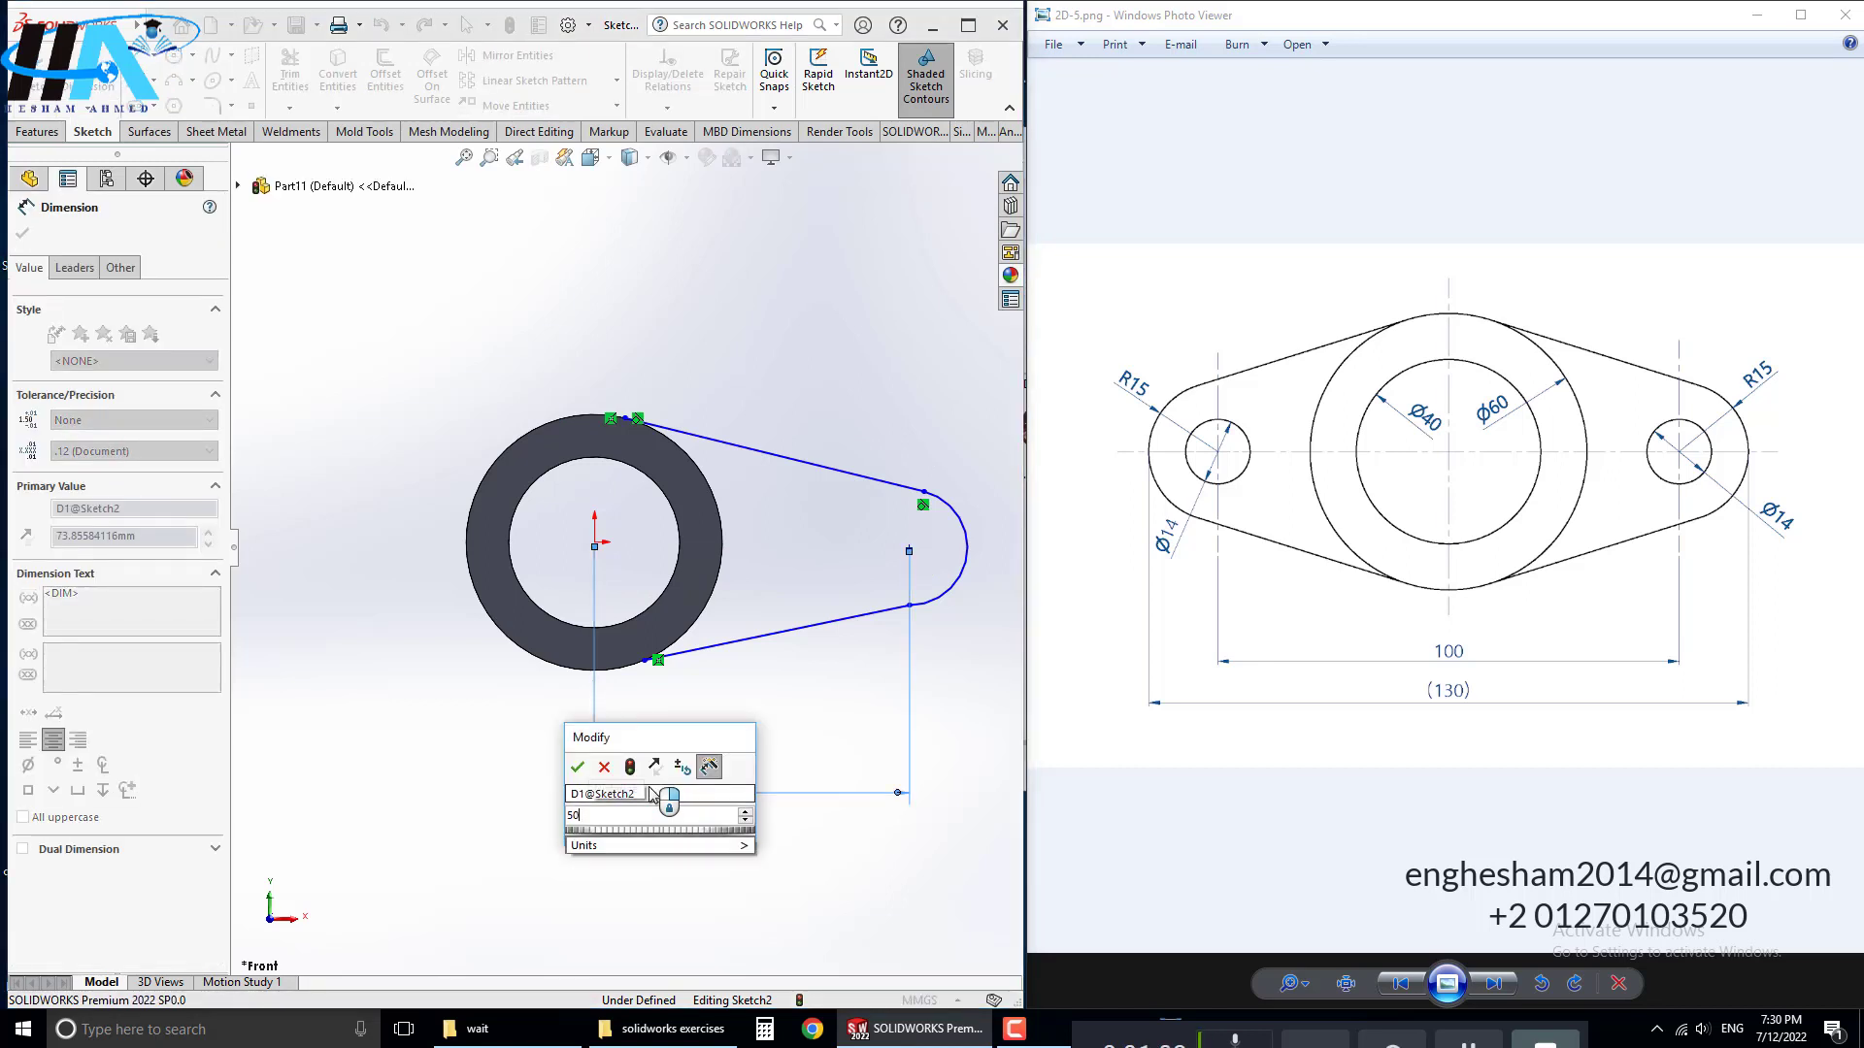
key("Return")
key("Escape")
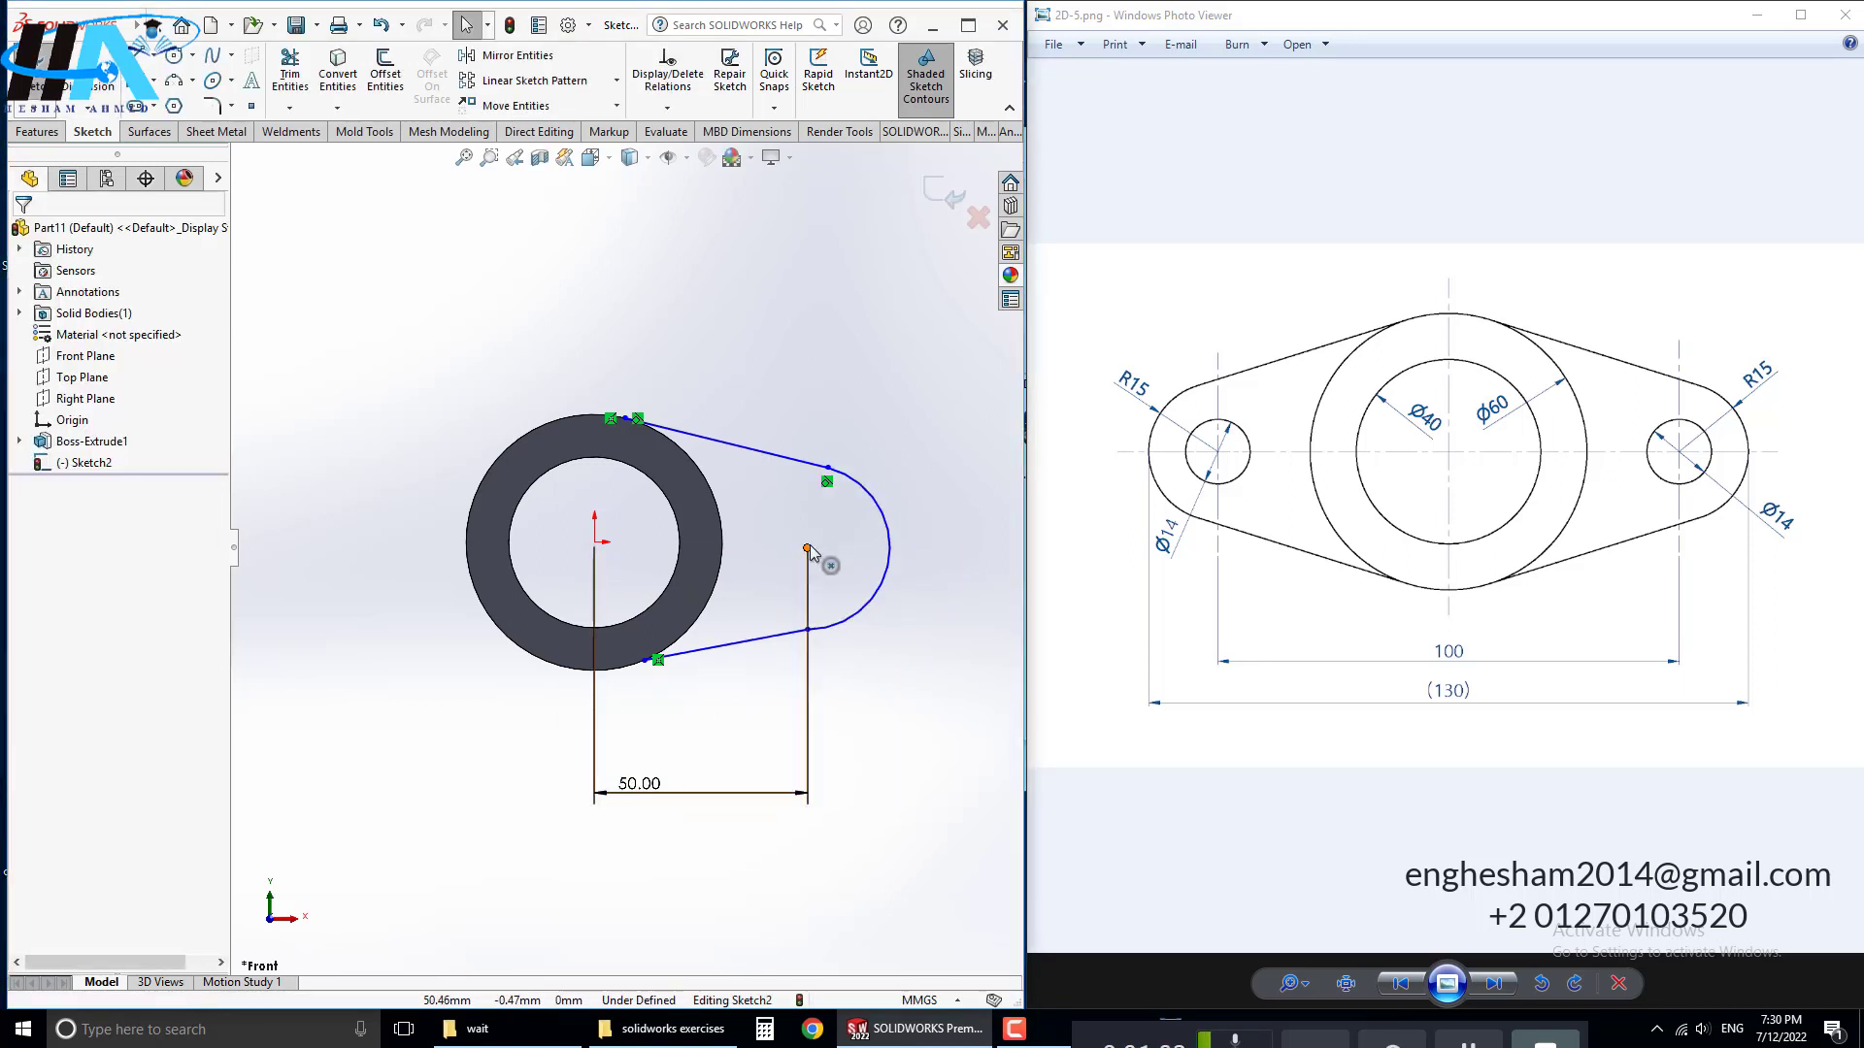
Step: Align the arc centre vertically with the two arm line end points
left_click(808, 549)
left_click(807, 629, "ctrl")
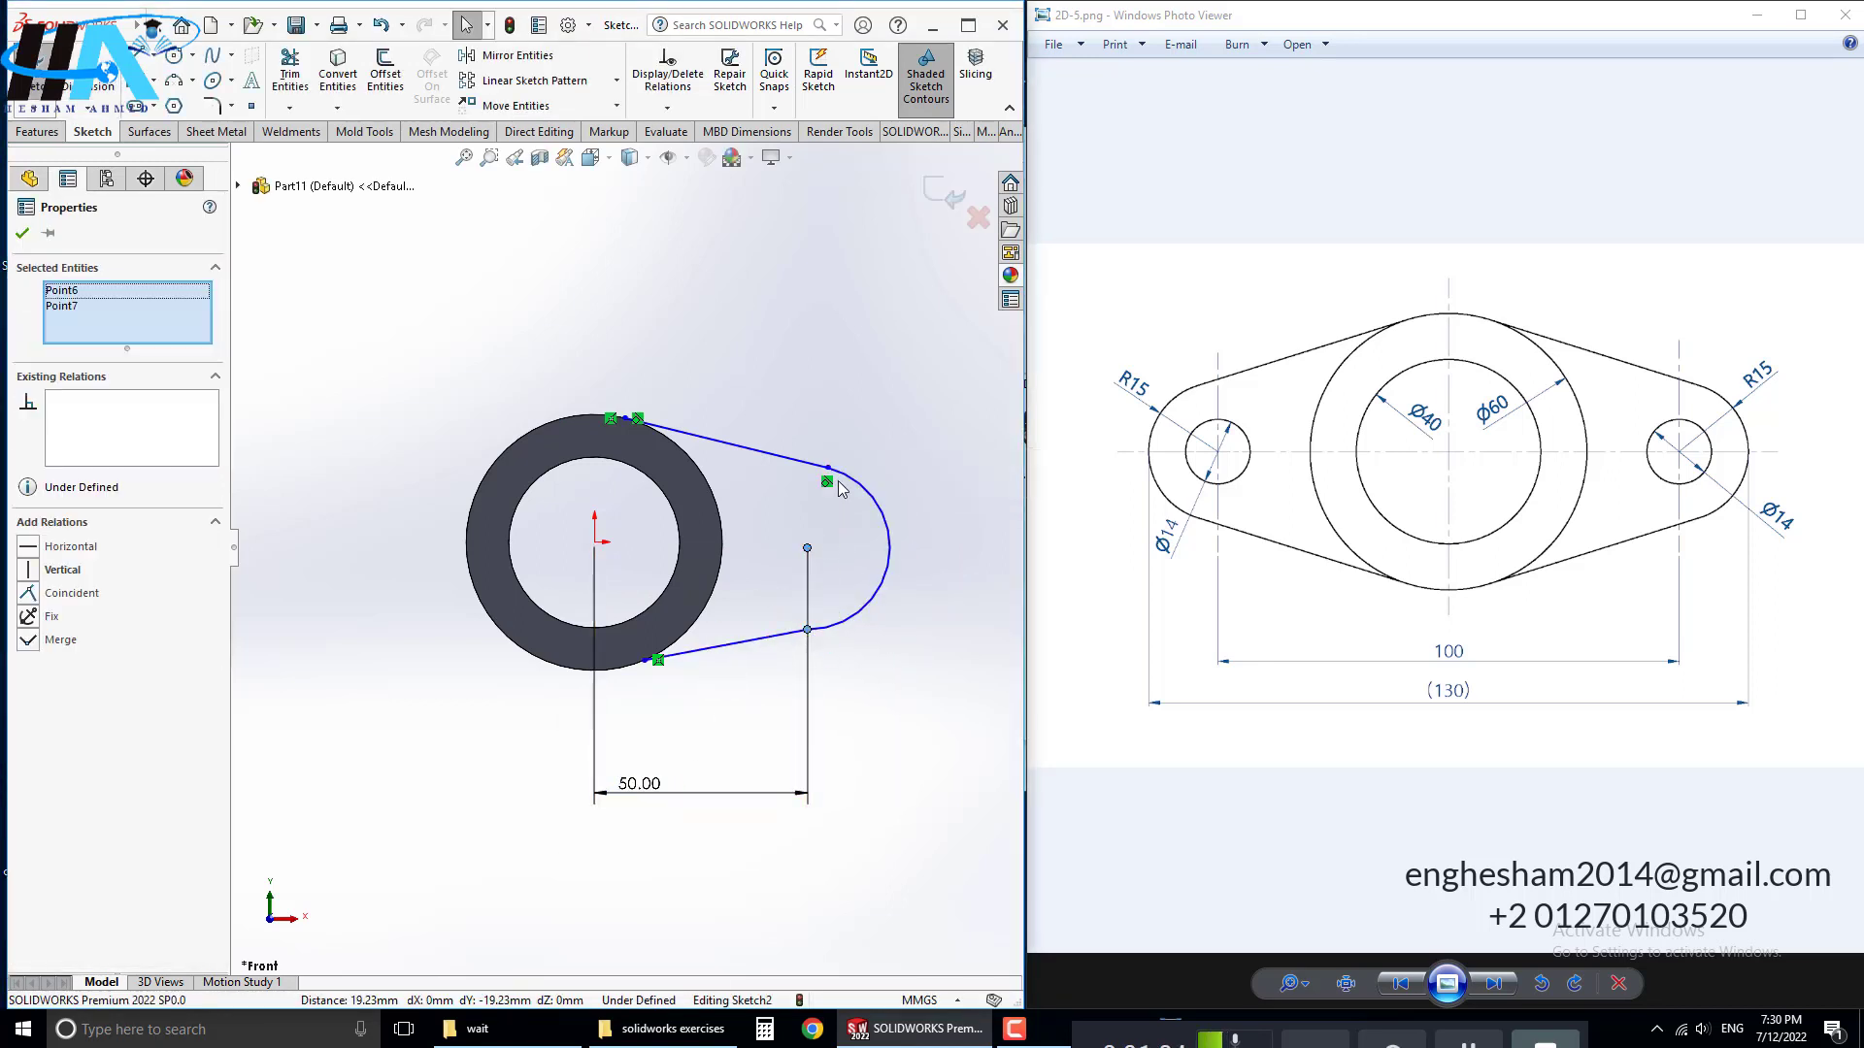
left_click(827, 469, "ctrl")
left_click(915, 381)
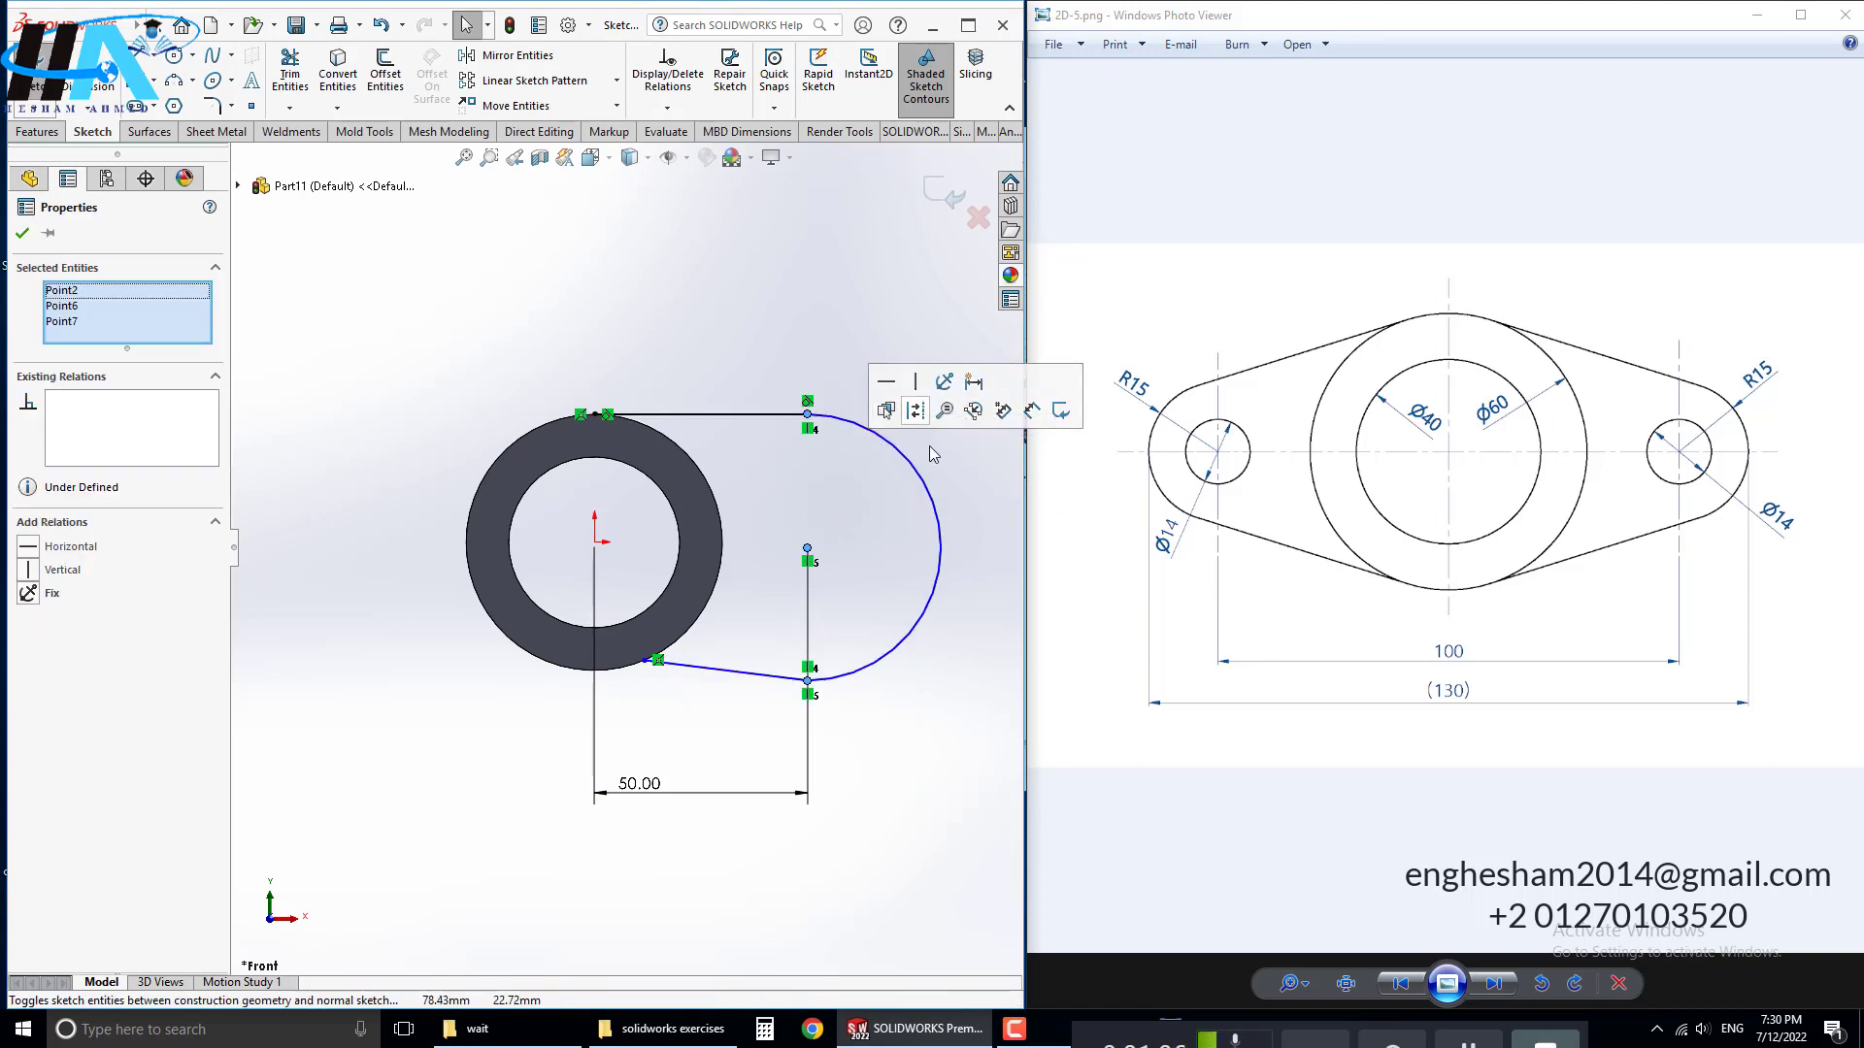
key("Escape")
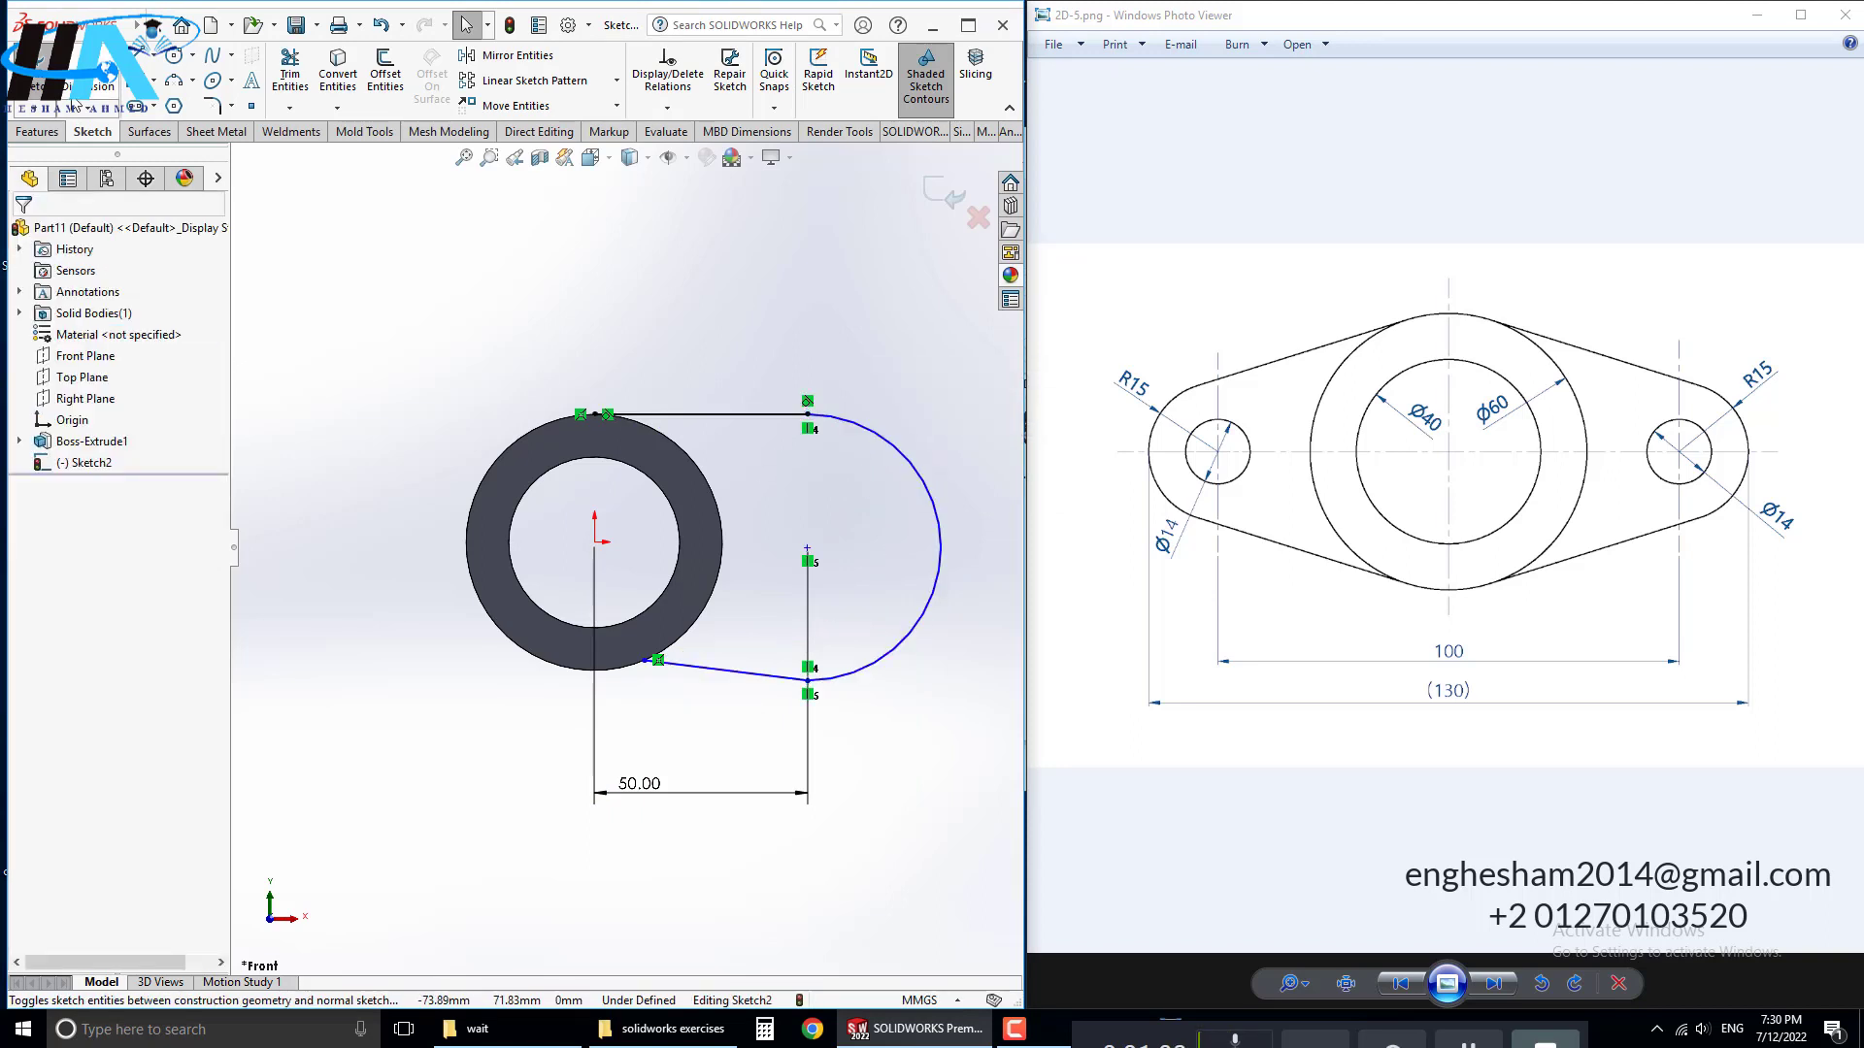
Step: Set the lug arc radius to R15 and make its centre horizontal with the origin
left_click_drag(934, 577, 950, 652)
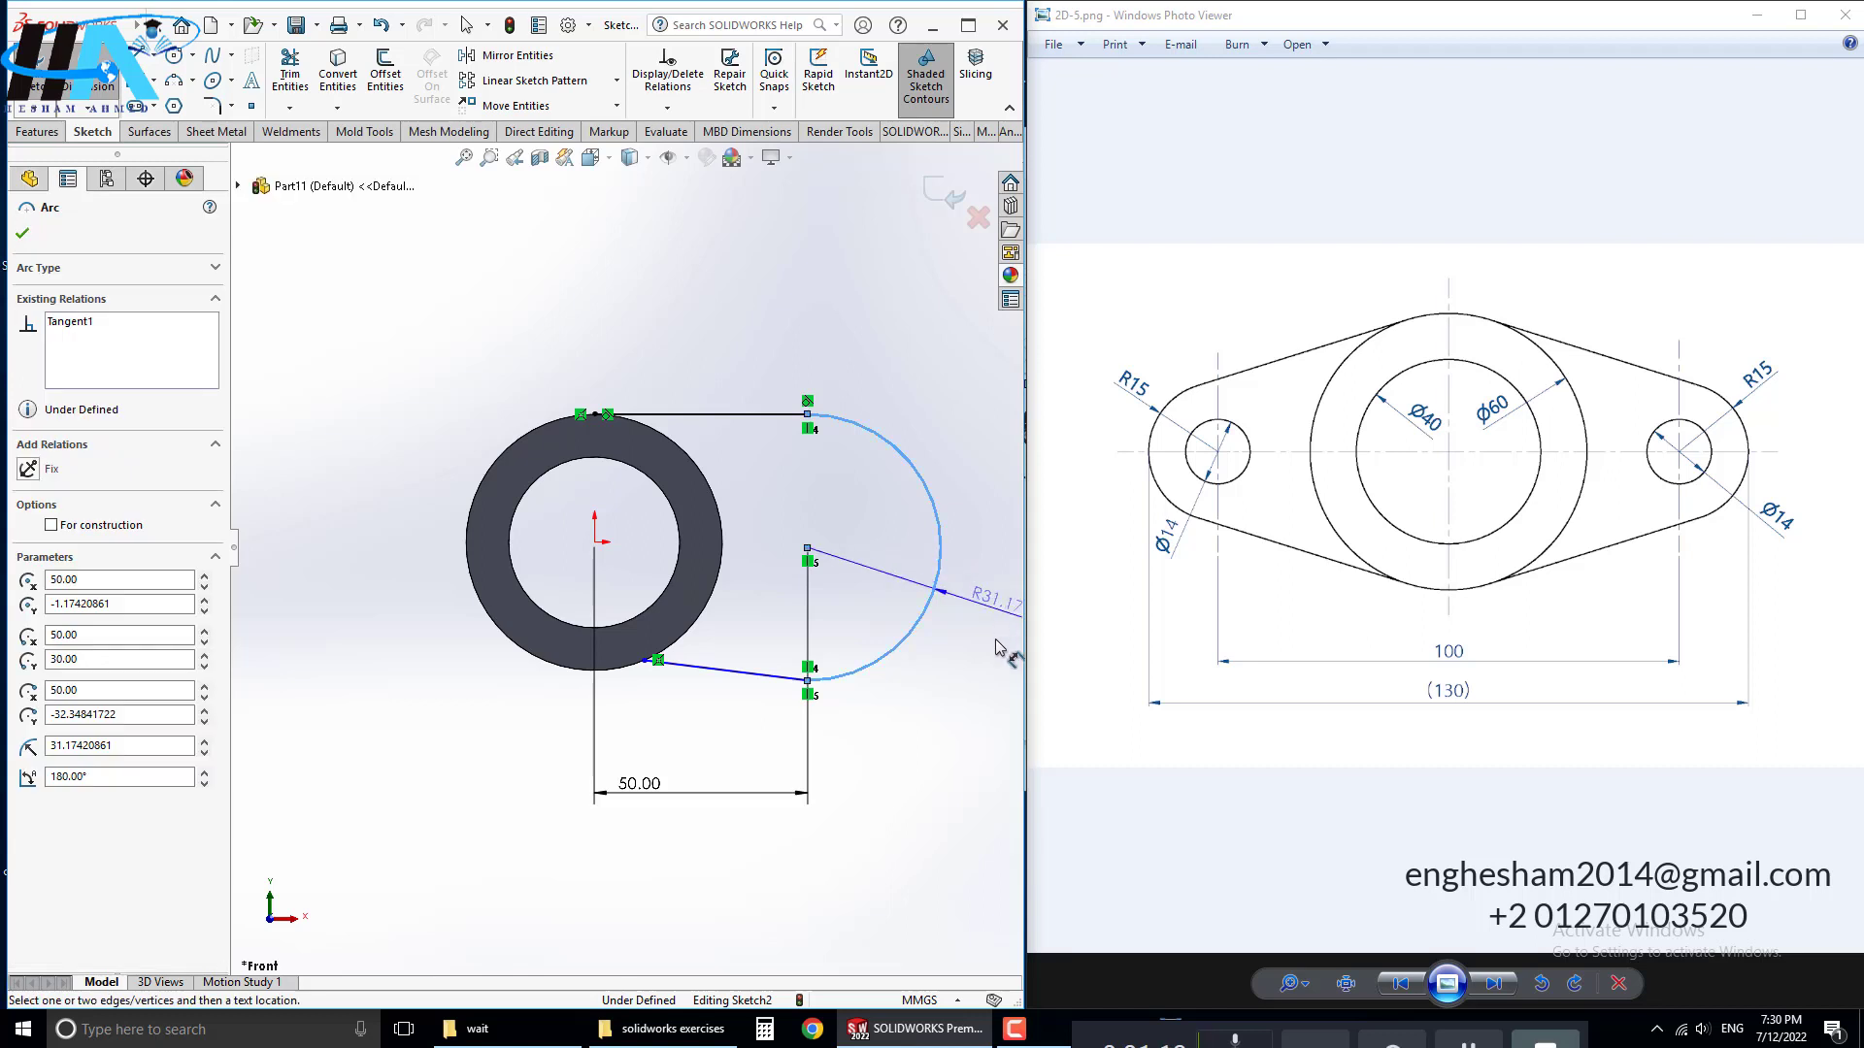
left_click(949, 652)
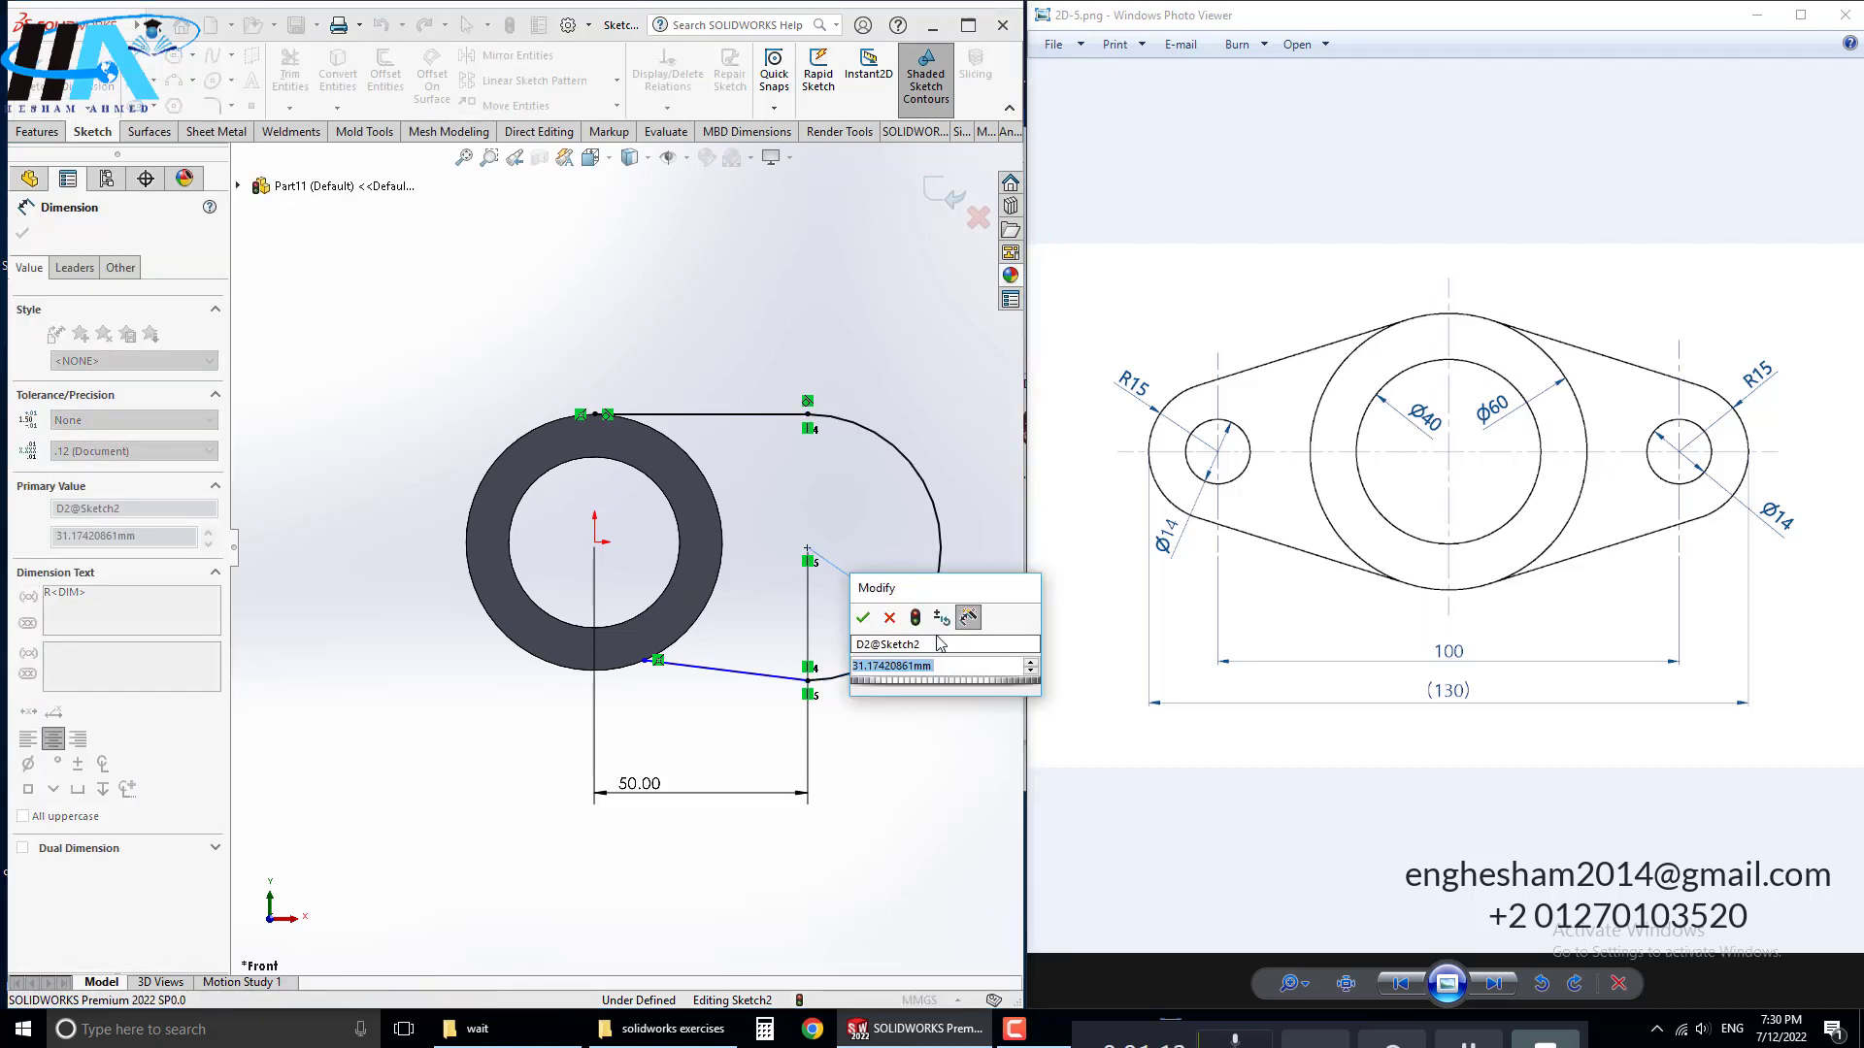
type("15")
key("Return")
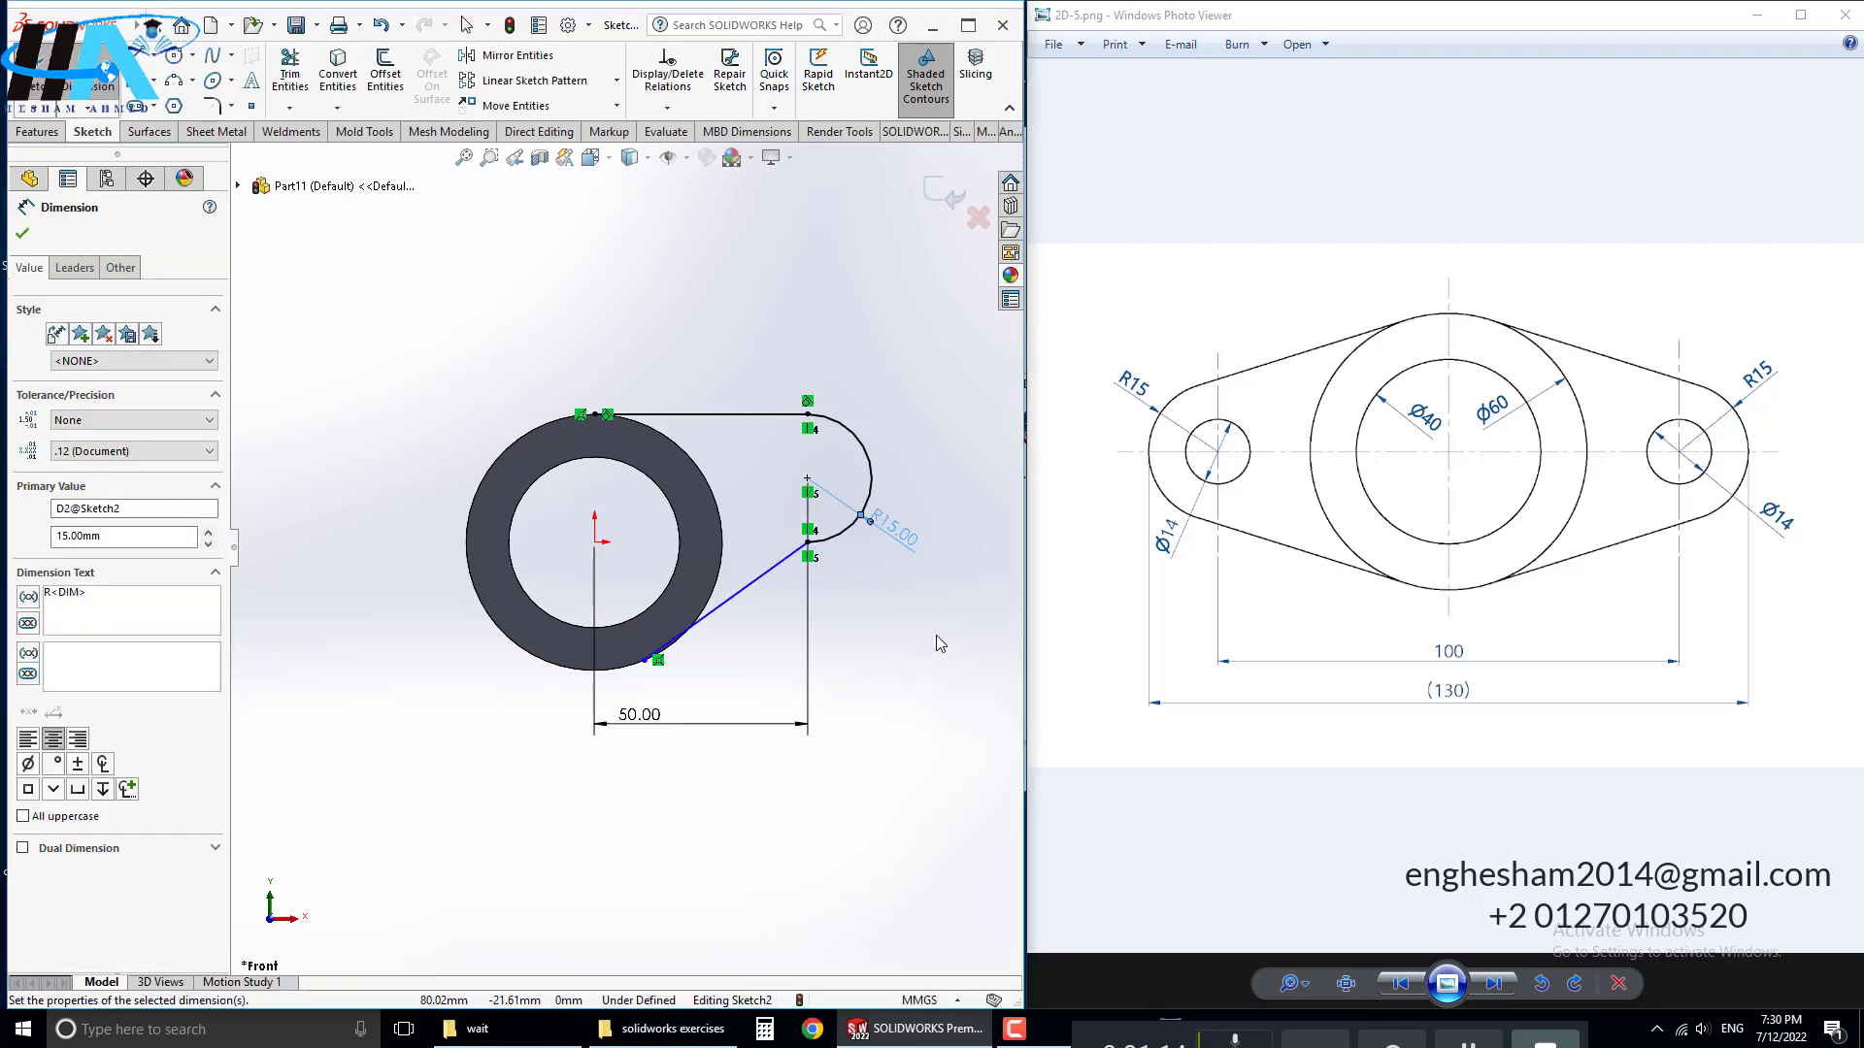
left_click(807, 478)
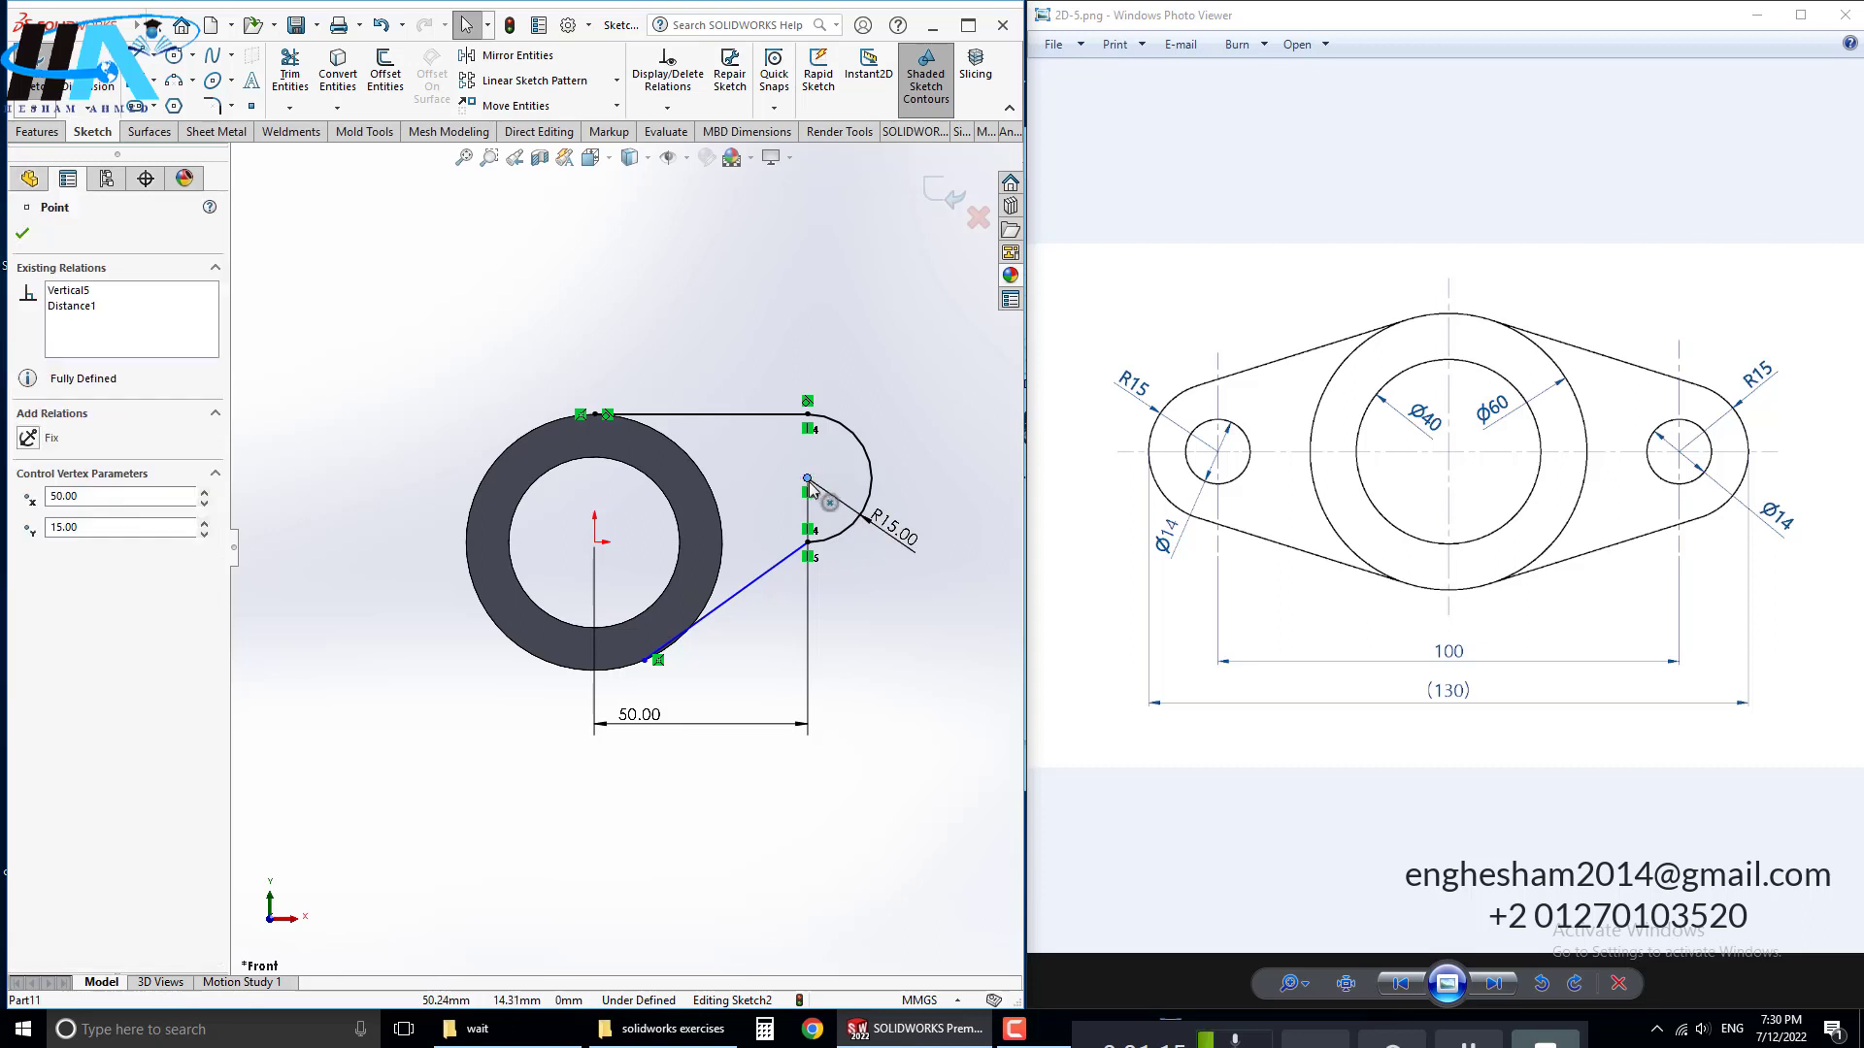
left_click(595, 542, "ctrl")
left_click(657, 482)
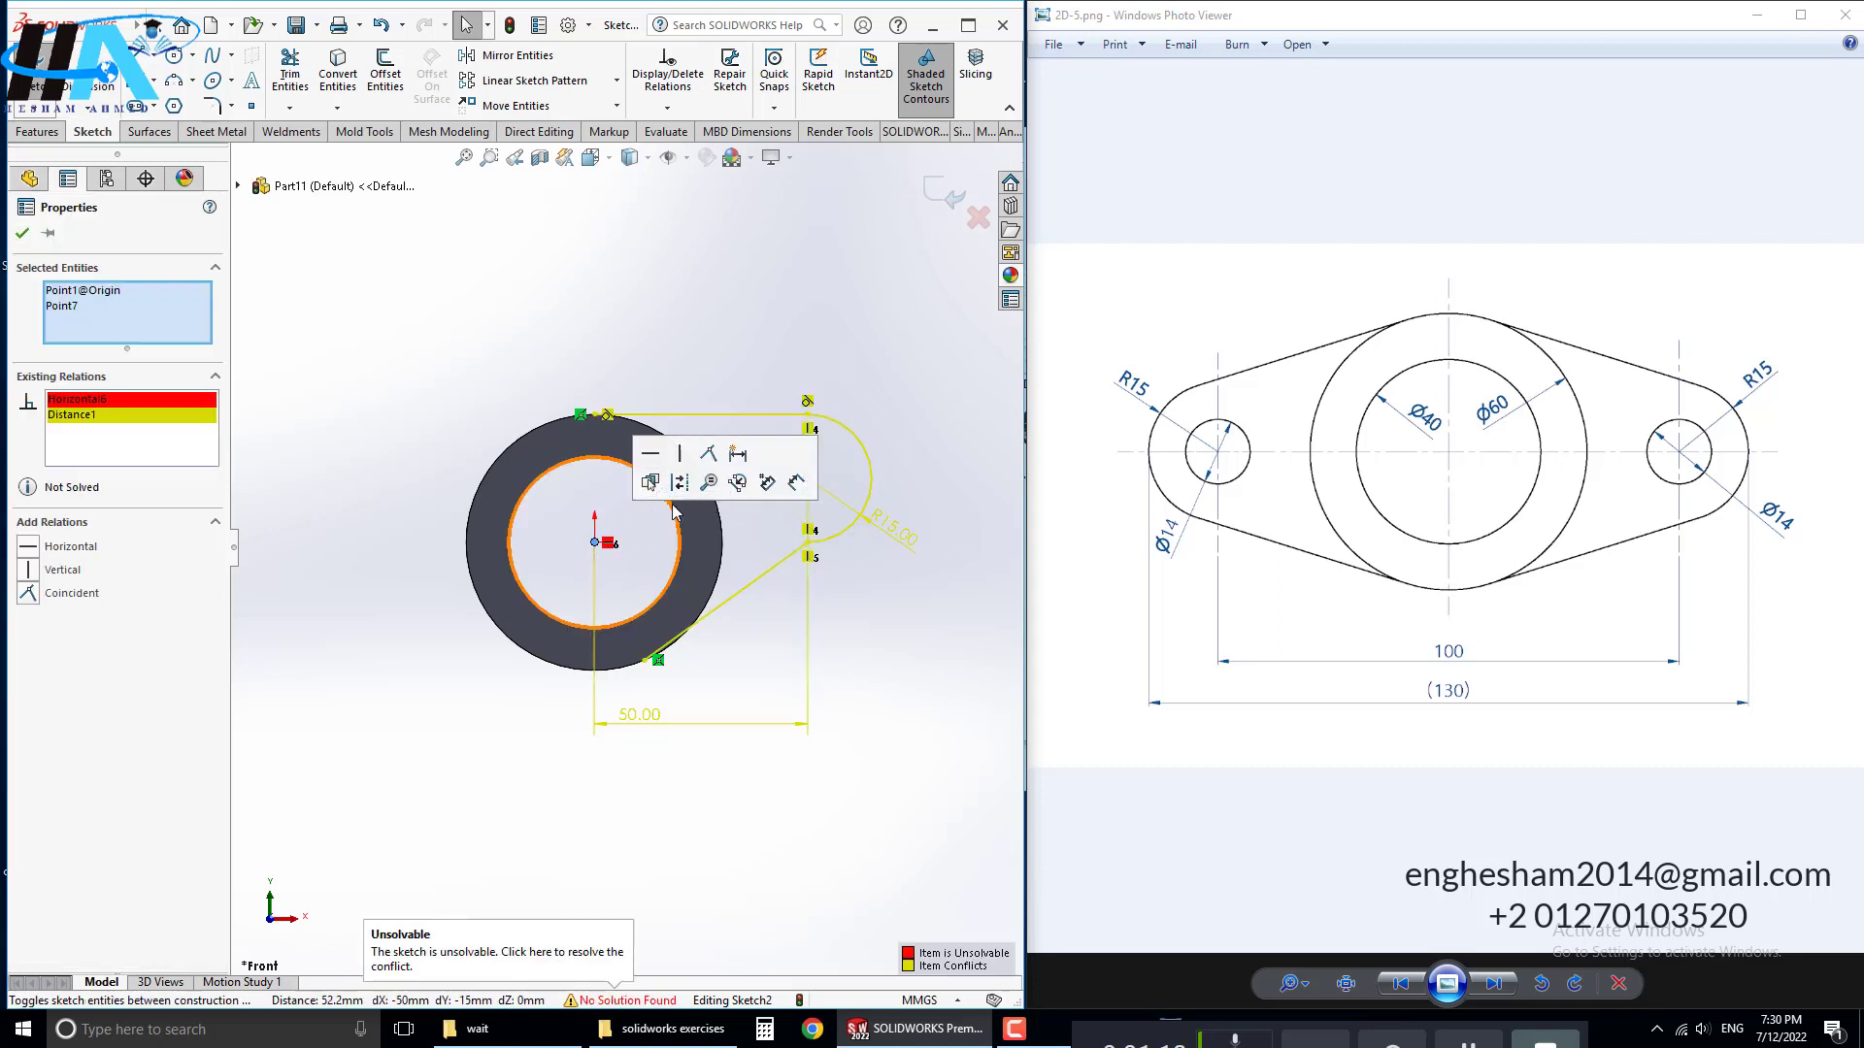
Step: Dismiss the unsolvable warning, undo the horizontal relation, and make the lower arm tangent to the boss
left_click(823, 629)
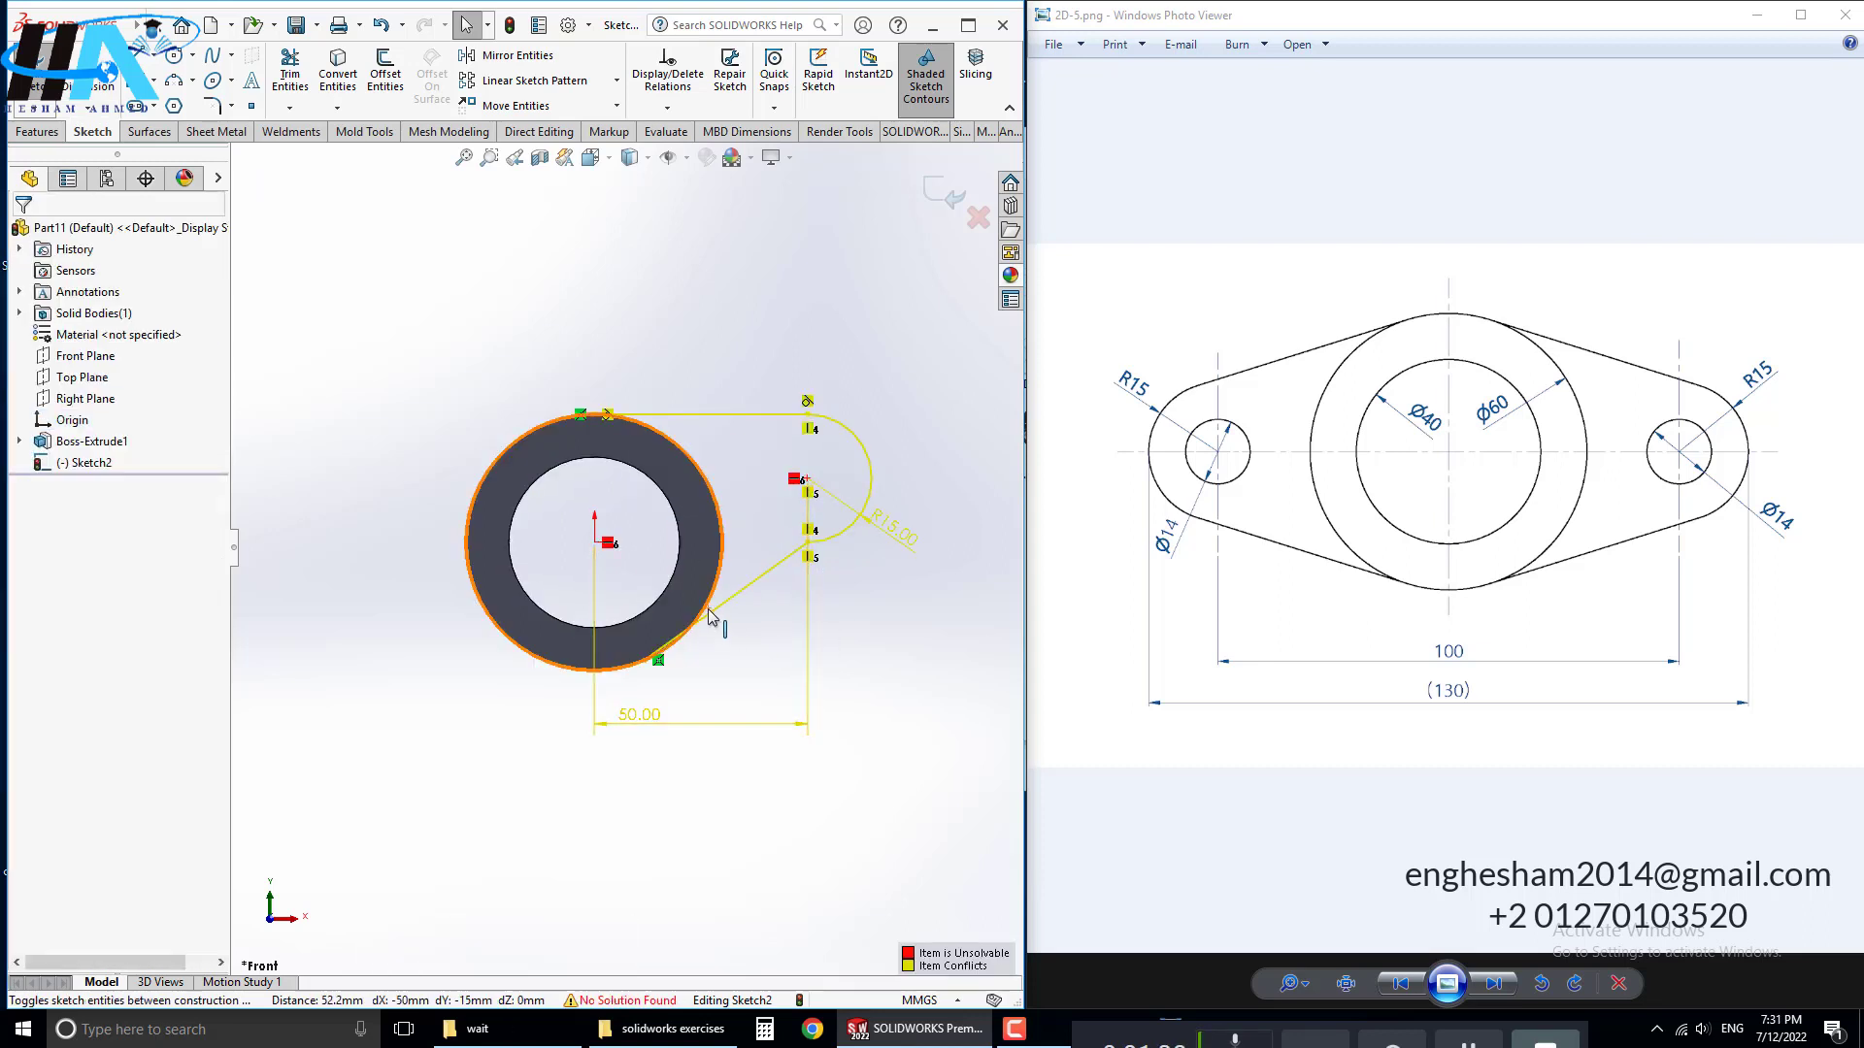
key("ctrl+z")
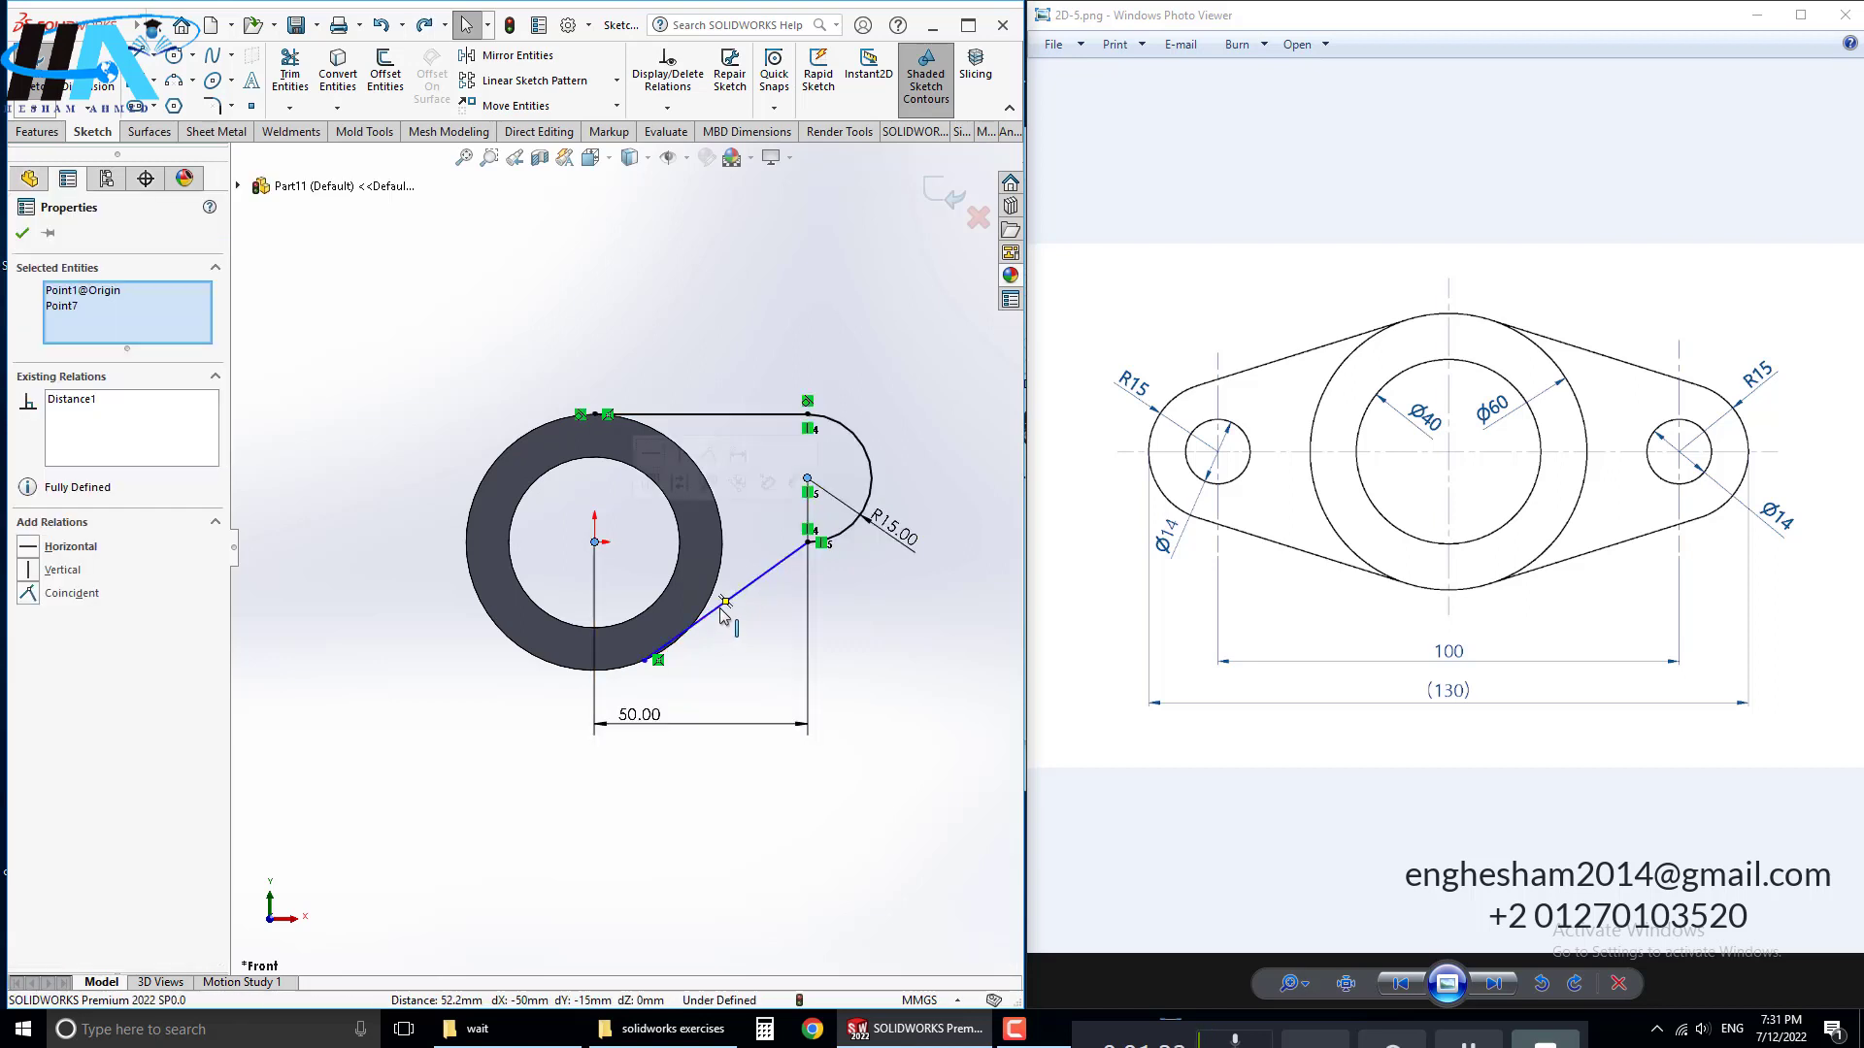
left_click(630, 668)
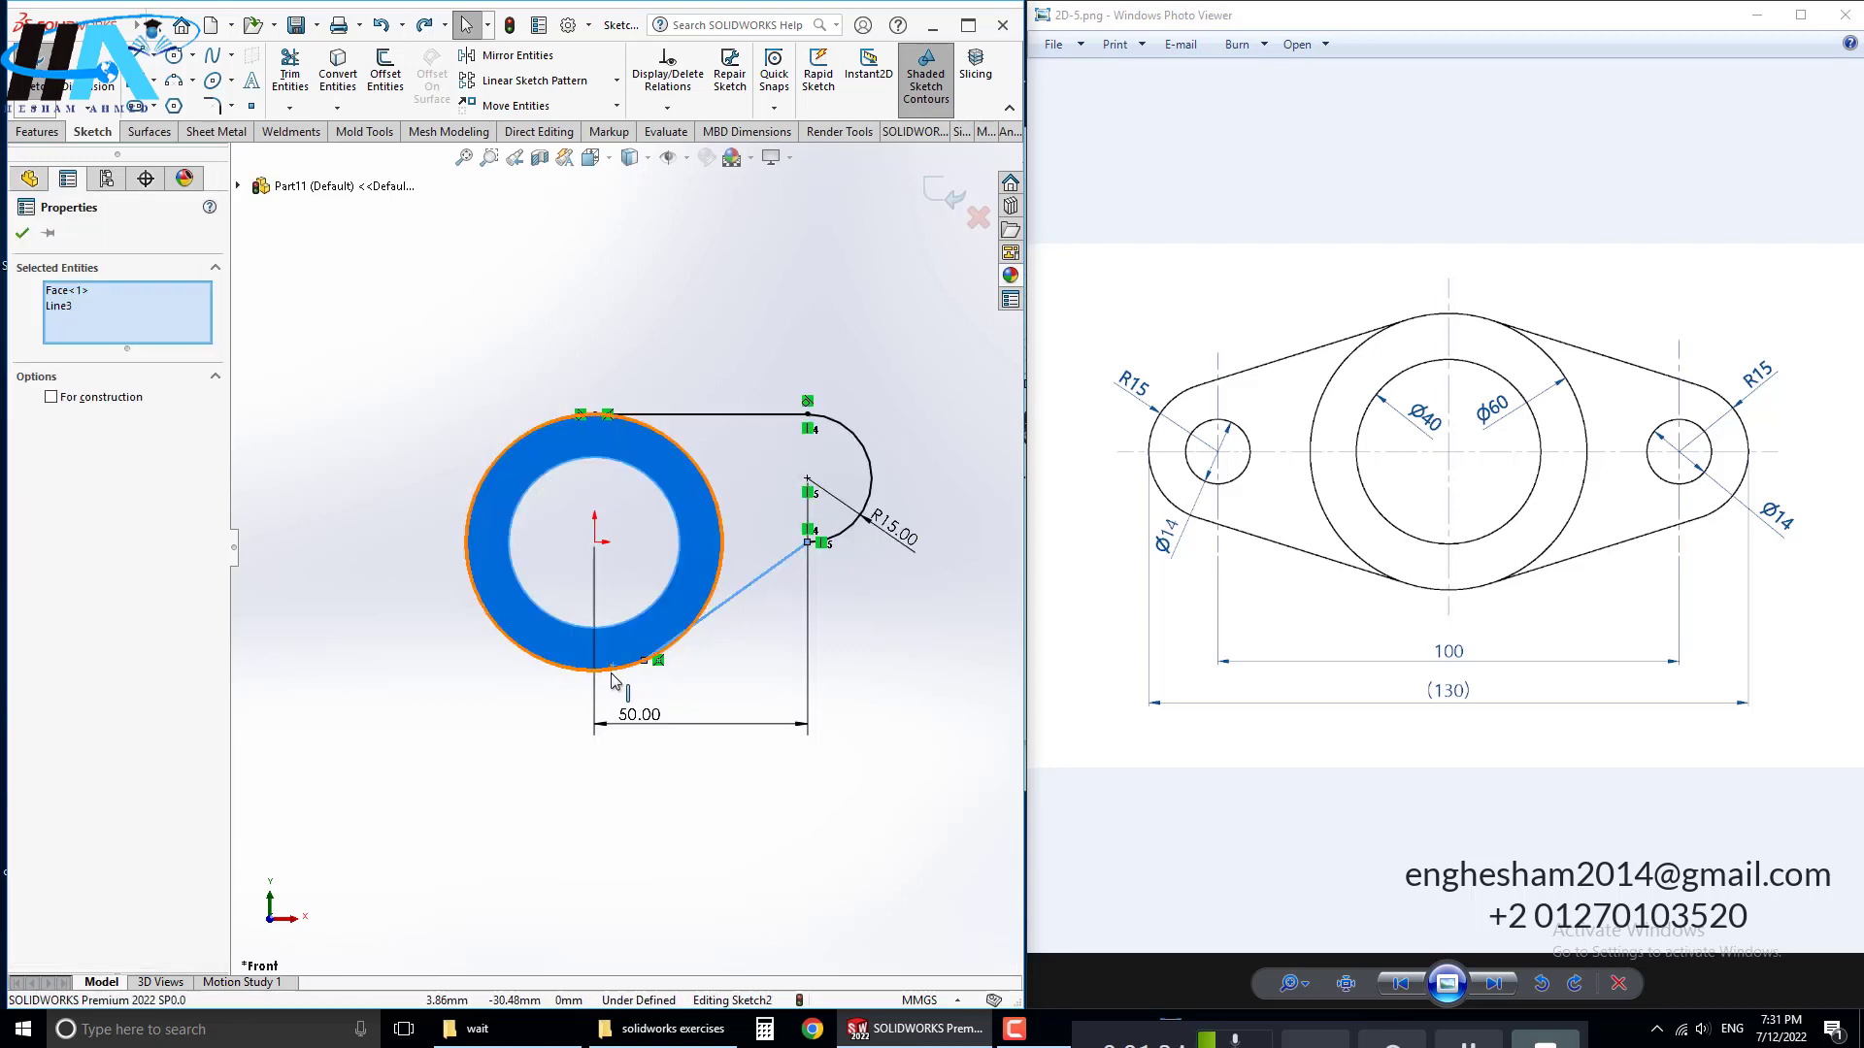
key("Escape")
left_click(617, 674)
left_click(721, 621, "ctrl")
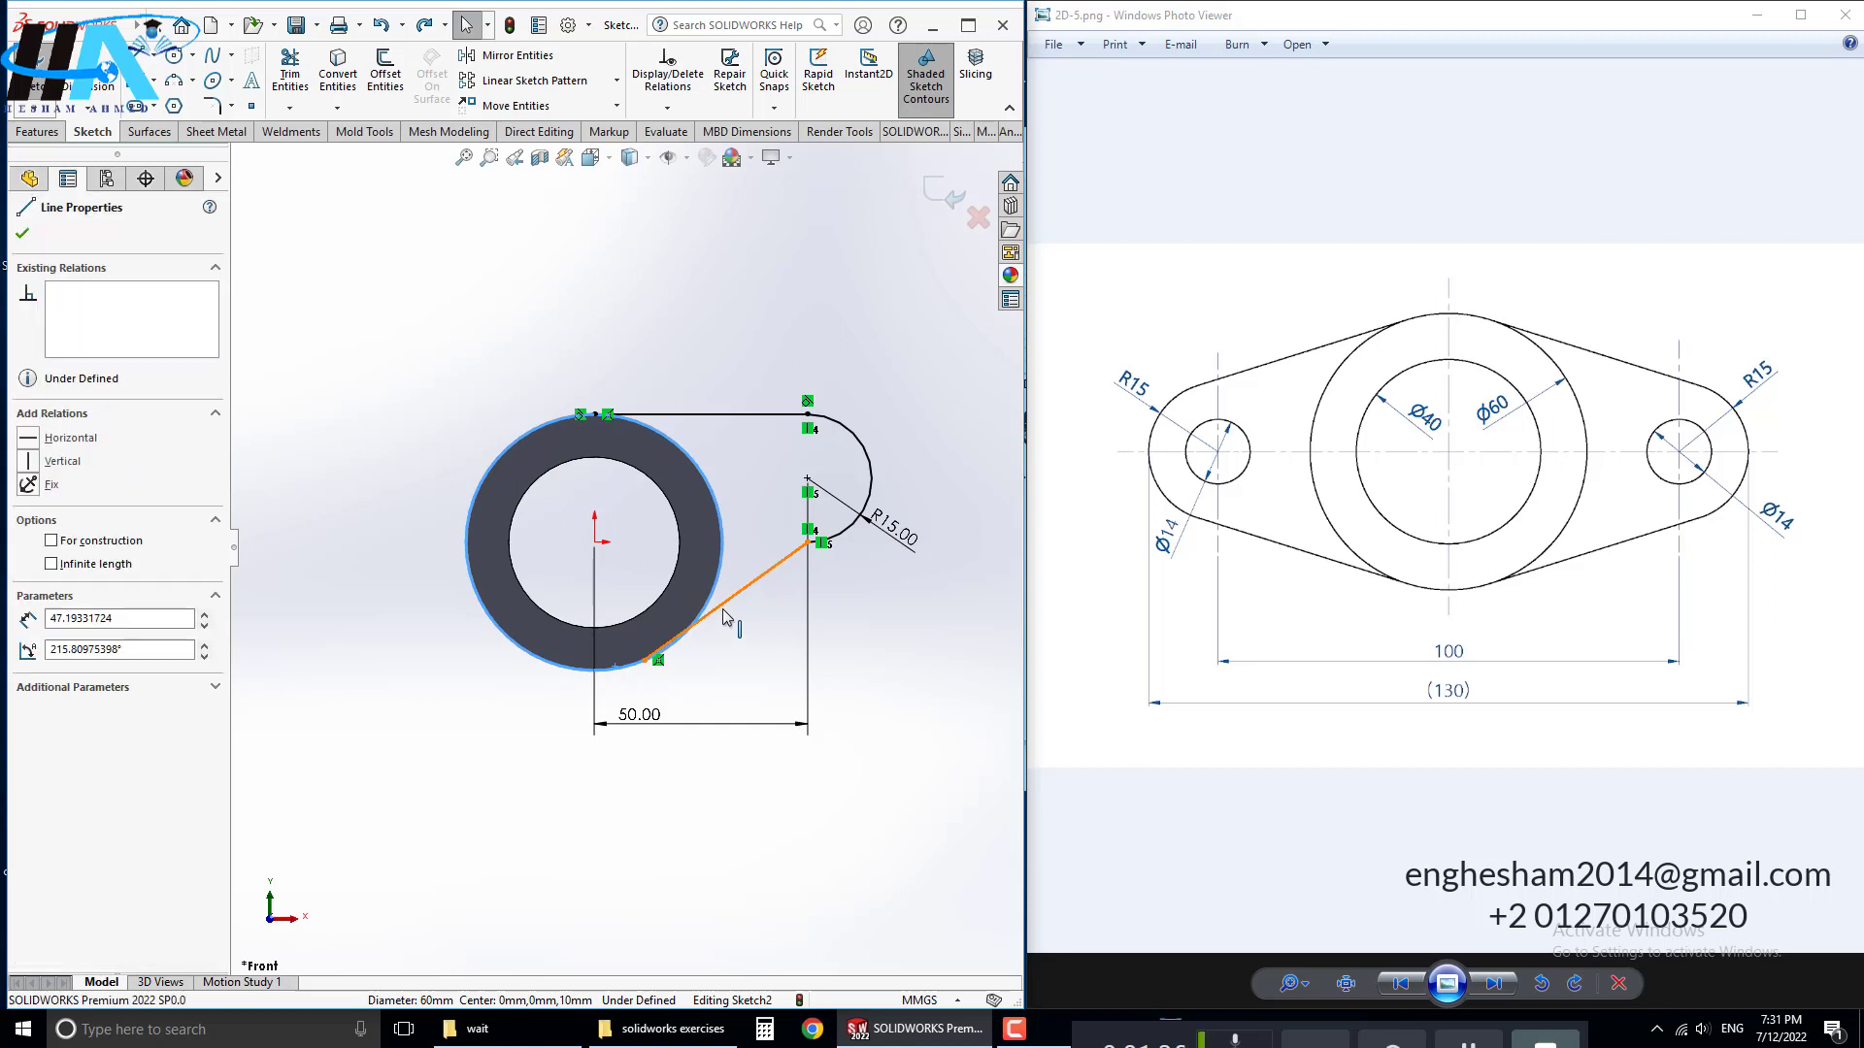
left_click(776, 525)
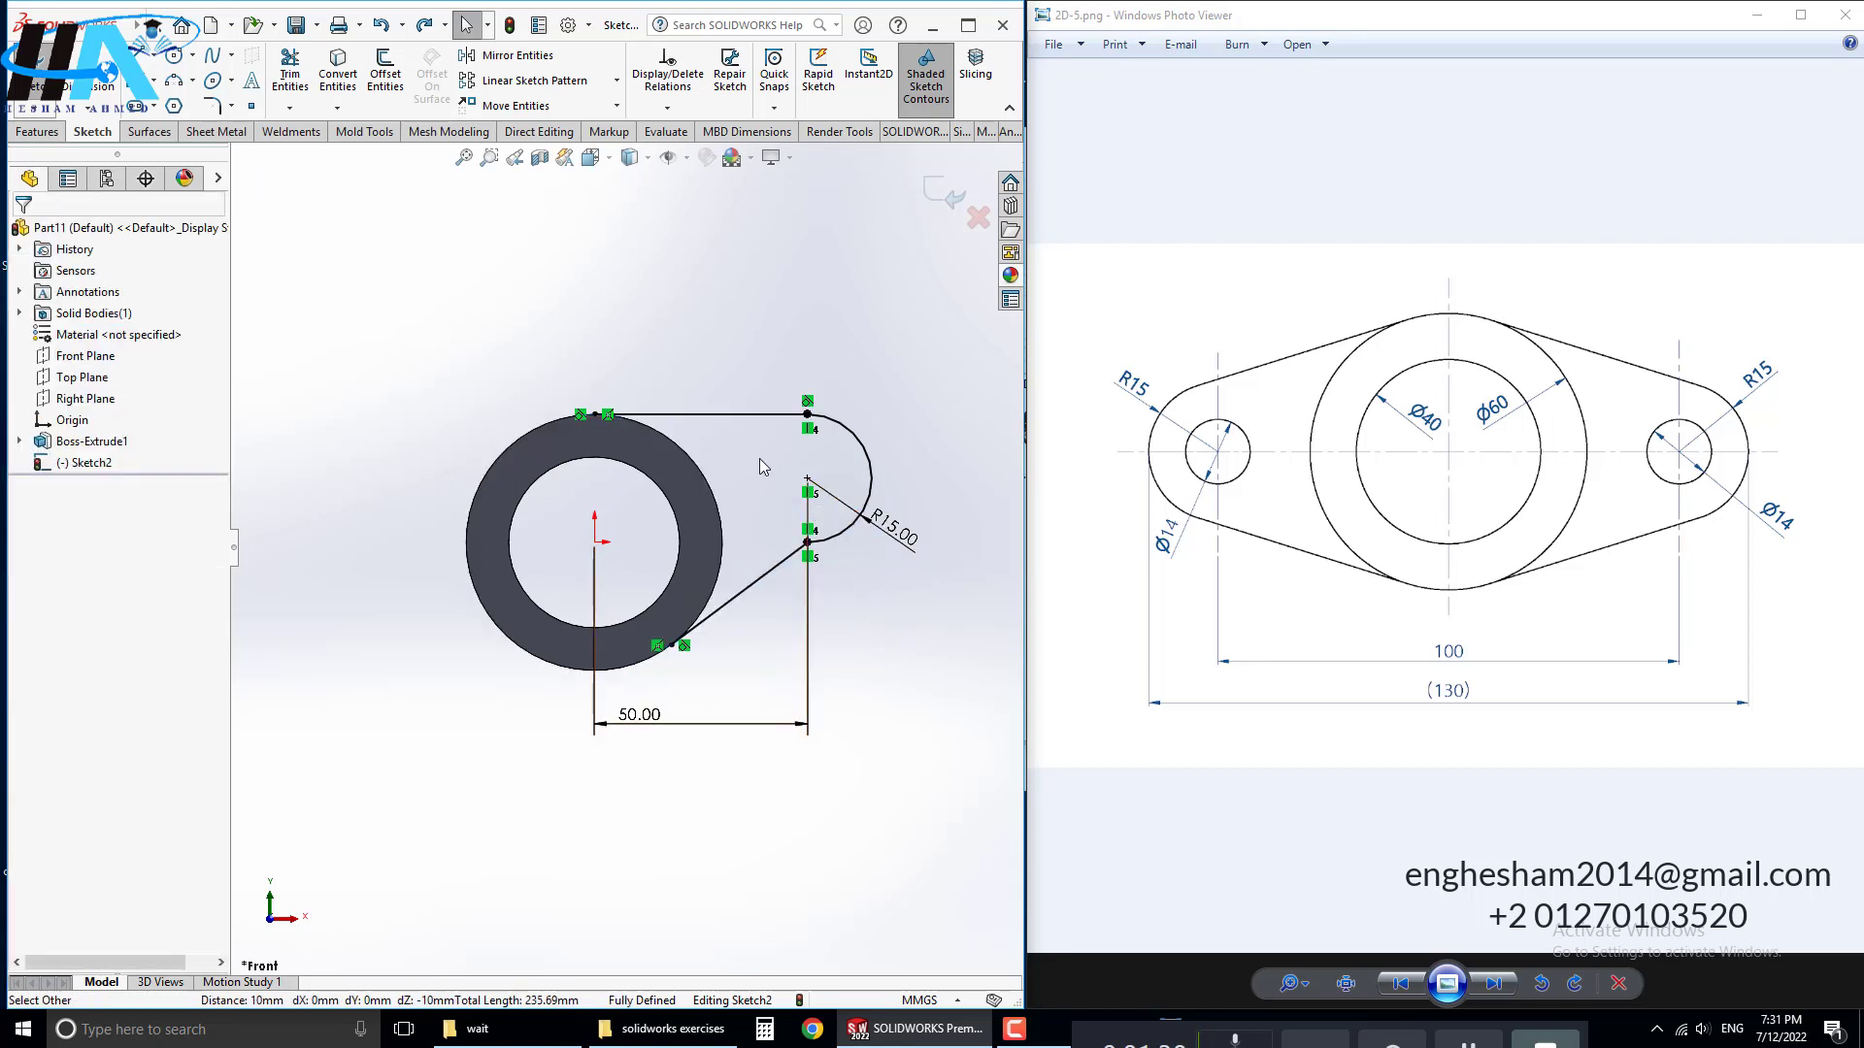
Step: Delete the line-arc tangent relation and drag the lug arc between the arms
left_click(806, 409)
key("Delete")
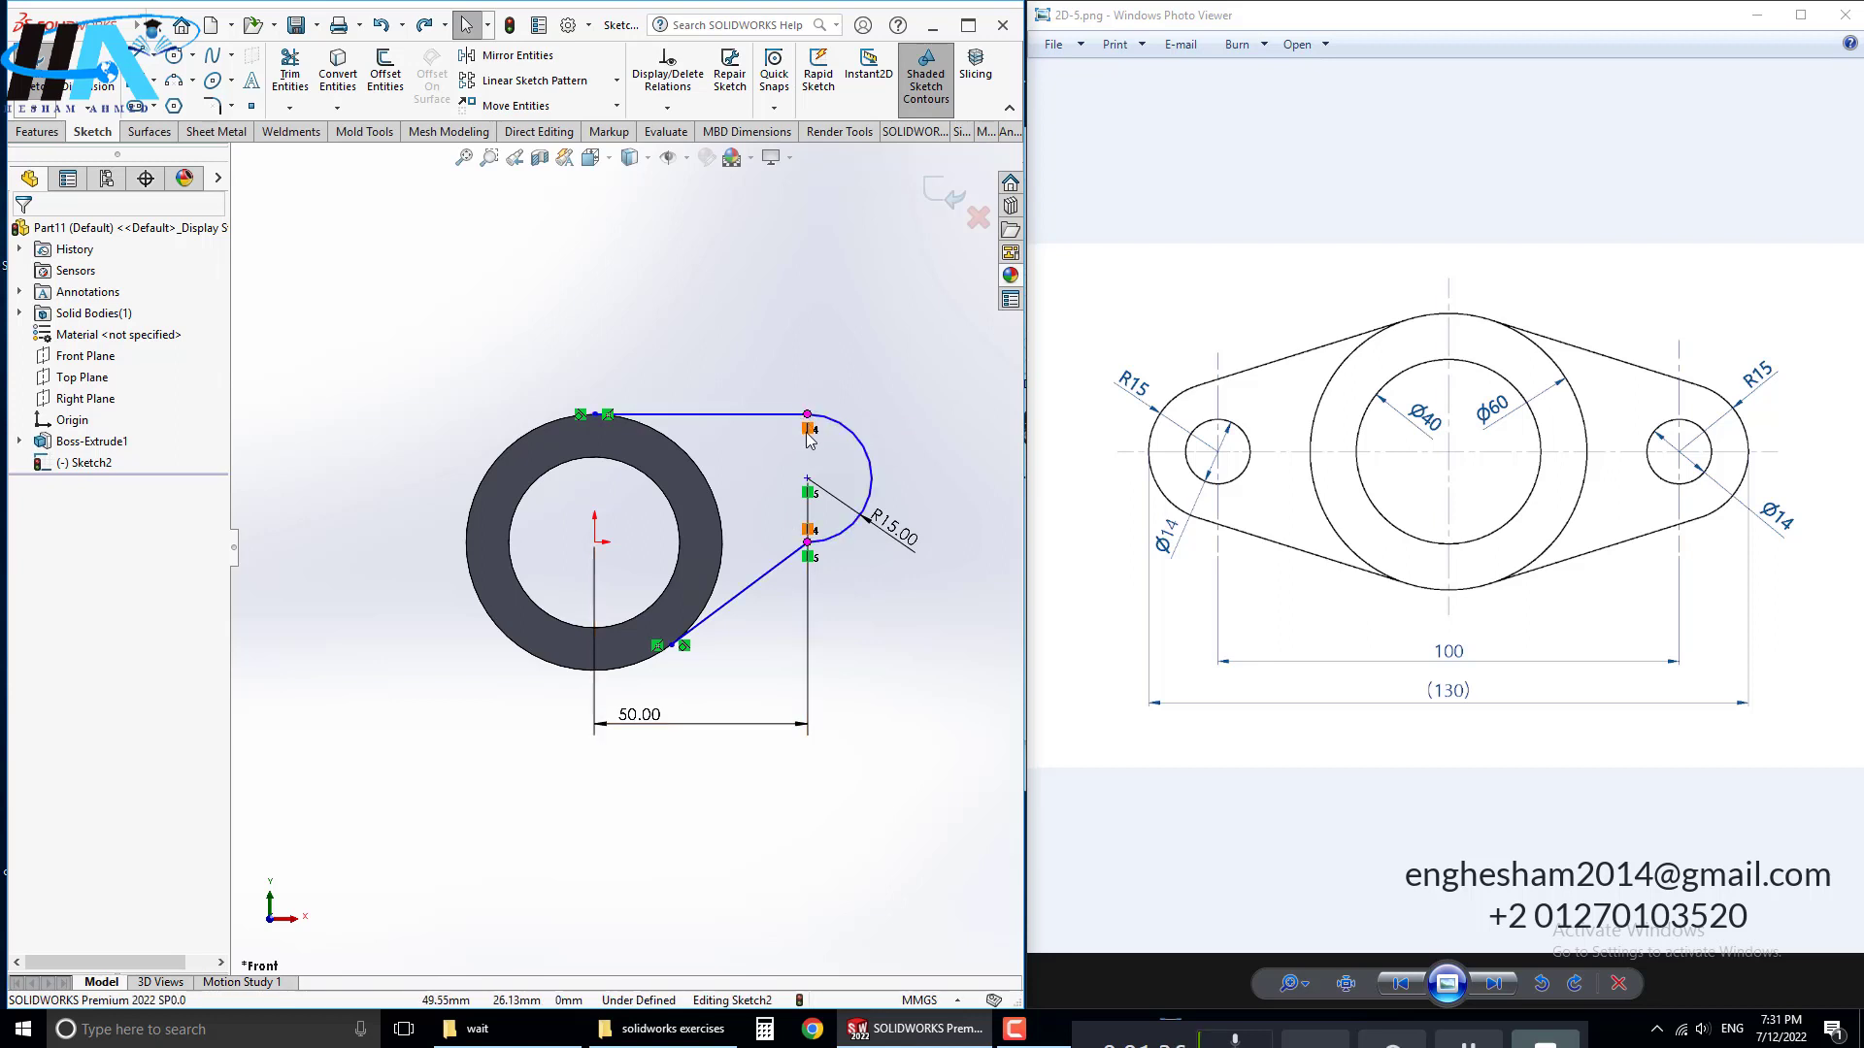
left_click_drag(808, 541, 809, 545)
Step: Make the arc centre horizontal with the origin, then delete the R15 lug arc
left_click(595, 544, "ctrl")
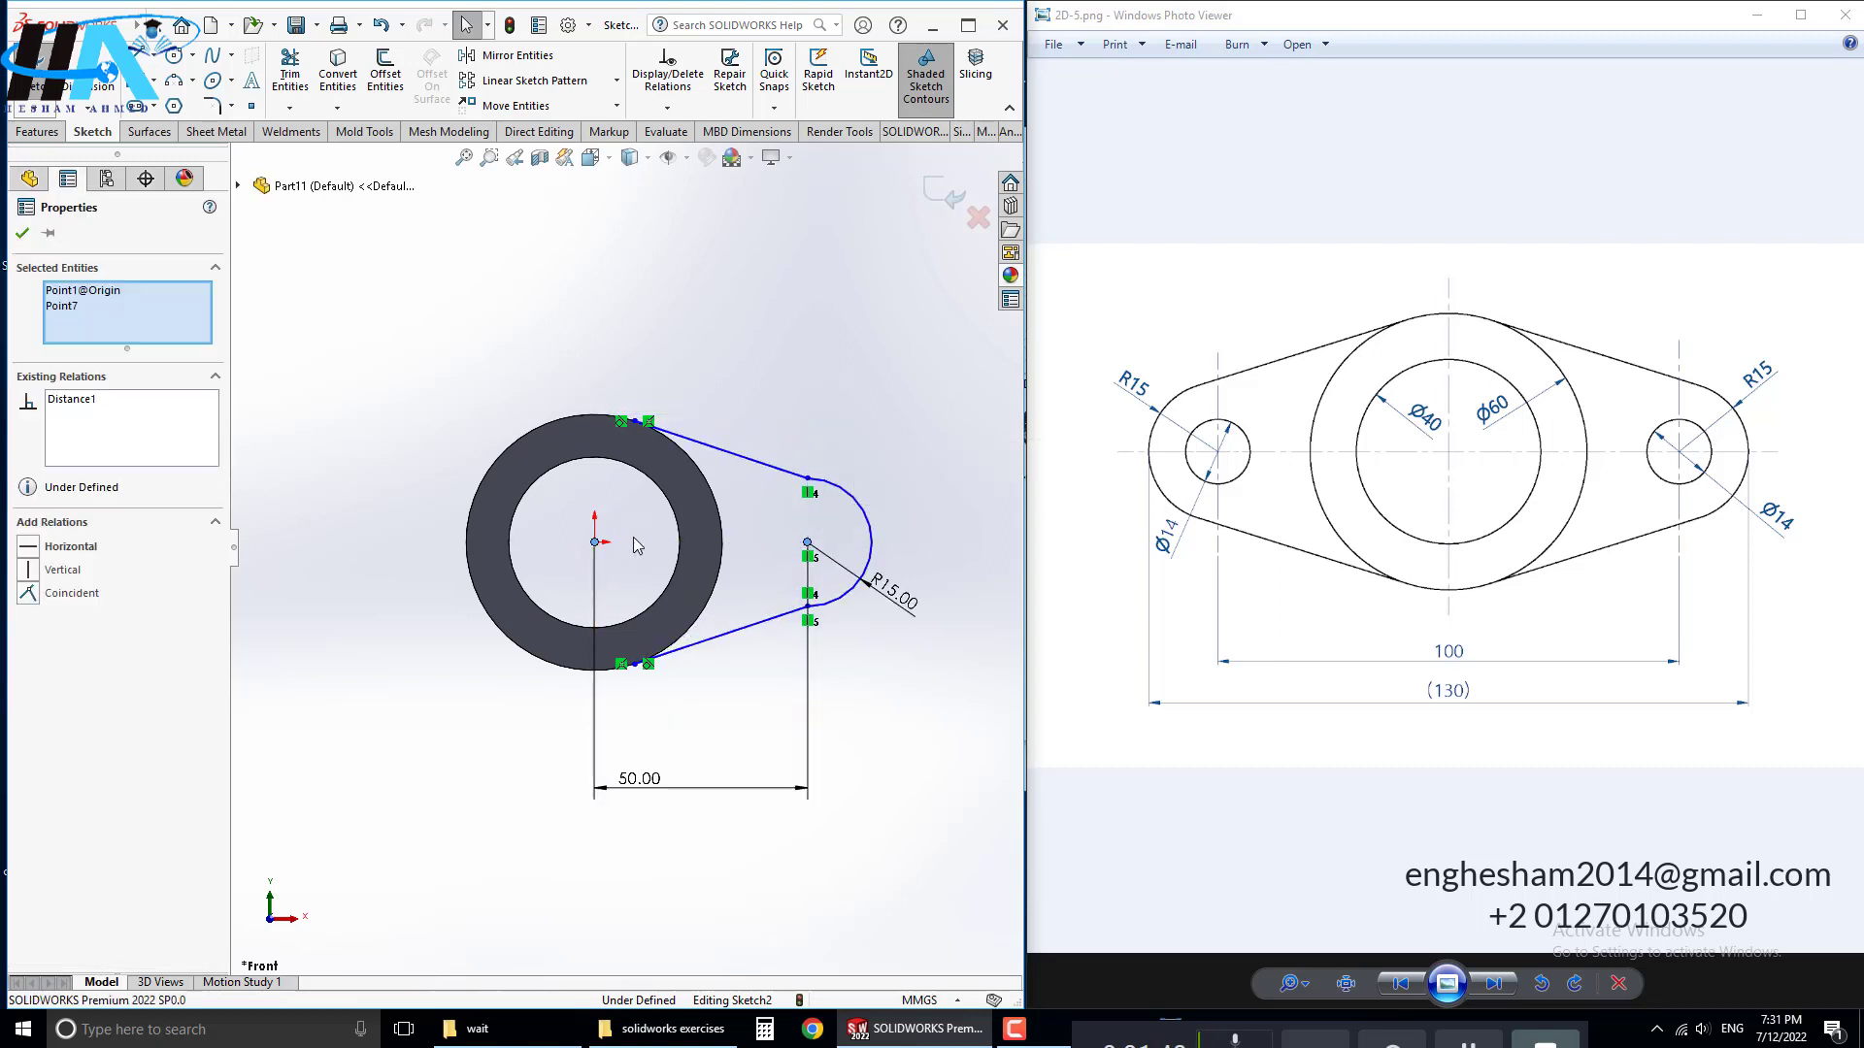
left_click(652, 462)
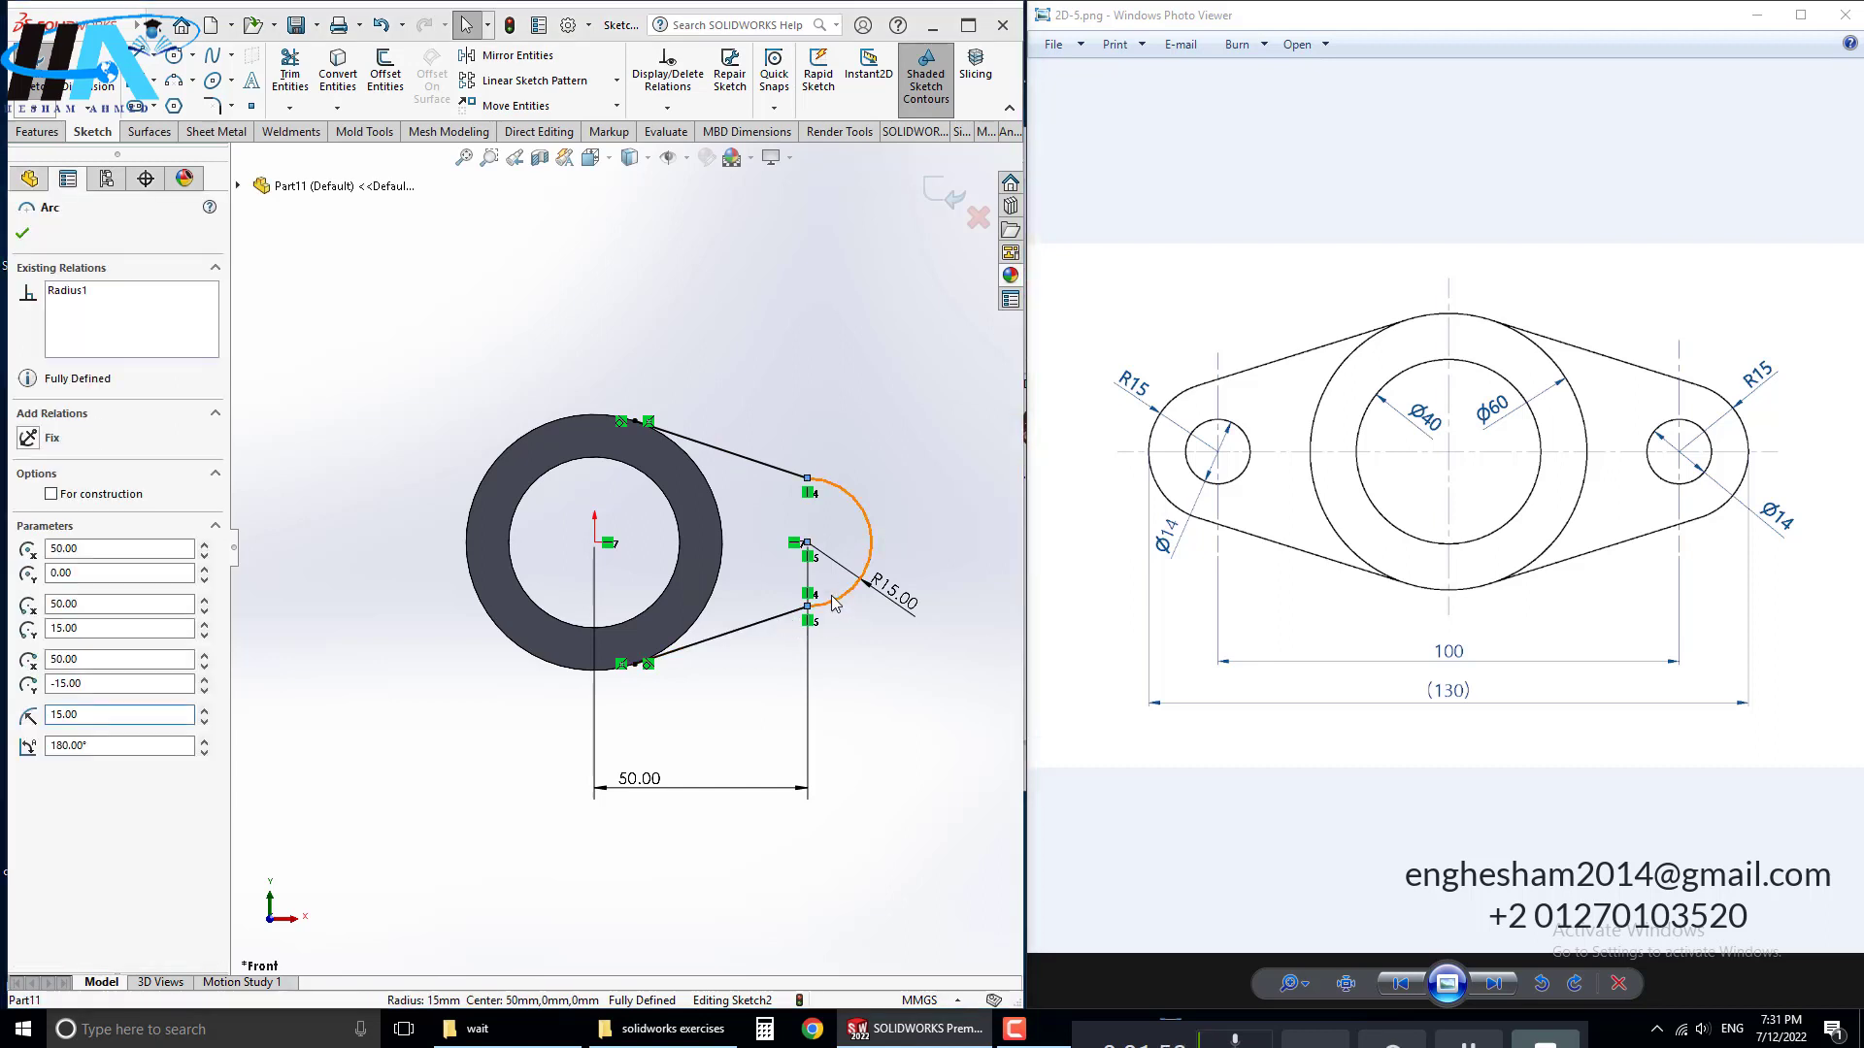
key("Delete")
key("Return")
mouse_move(152, 26)
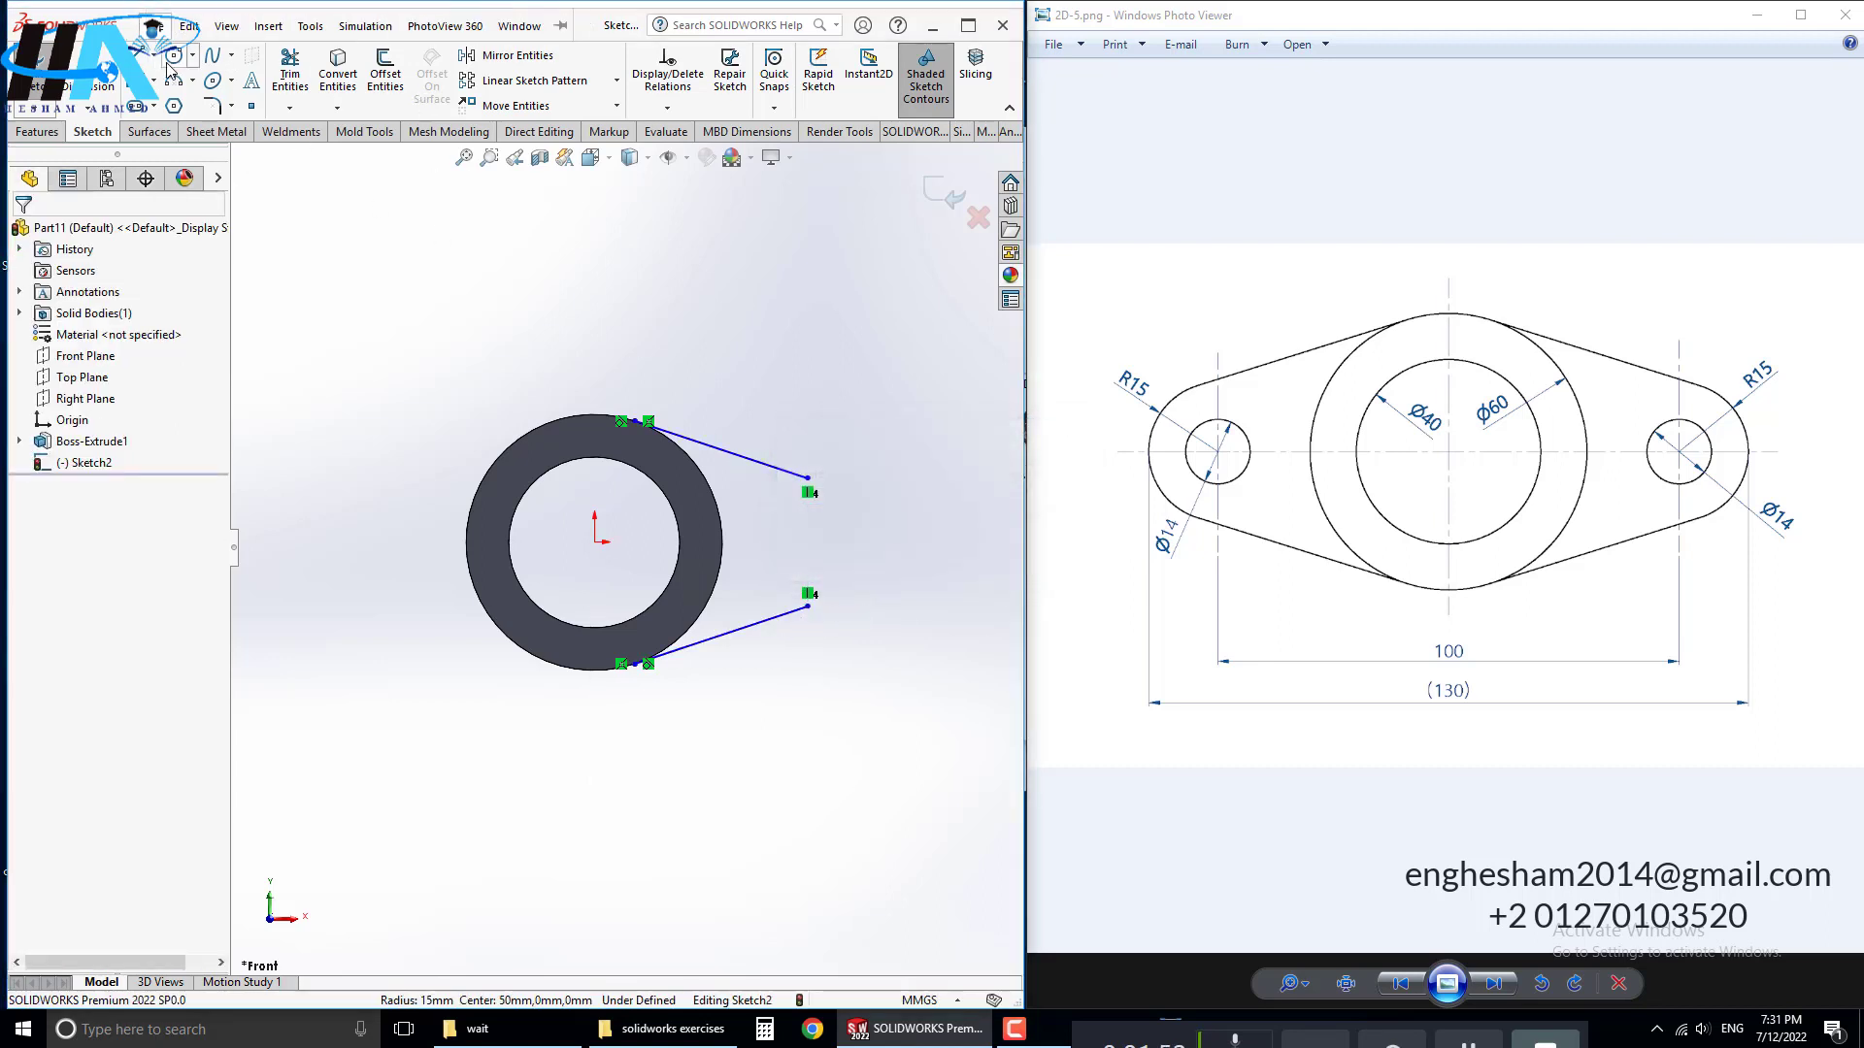
Step: Draw a lug circle between the arm ends, tangent to both the top and bottom arm lines
left_click(174, 56)
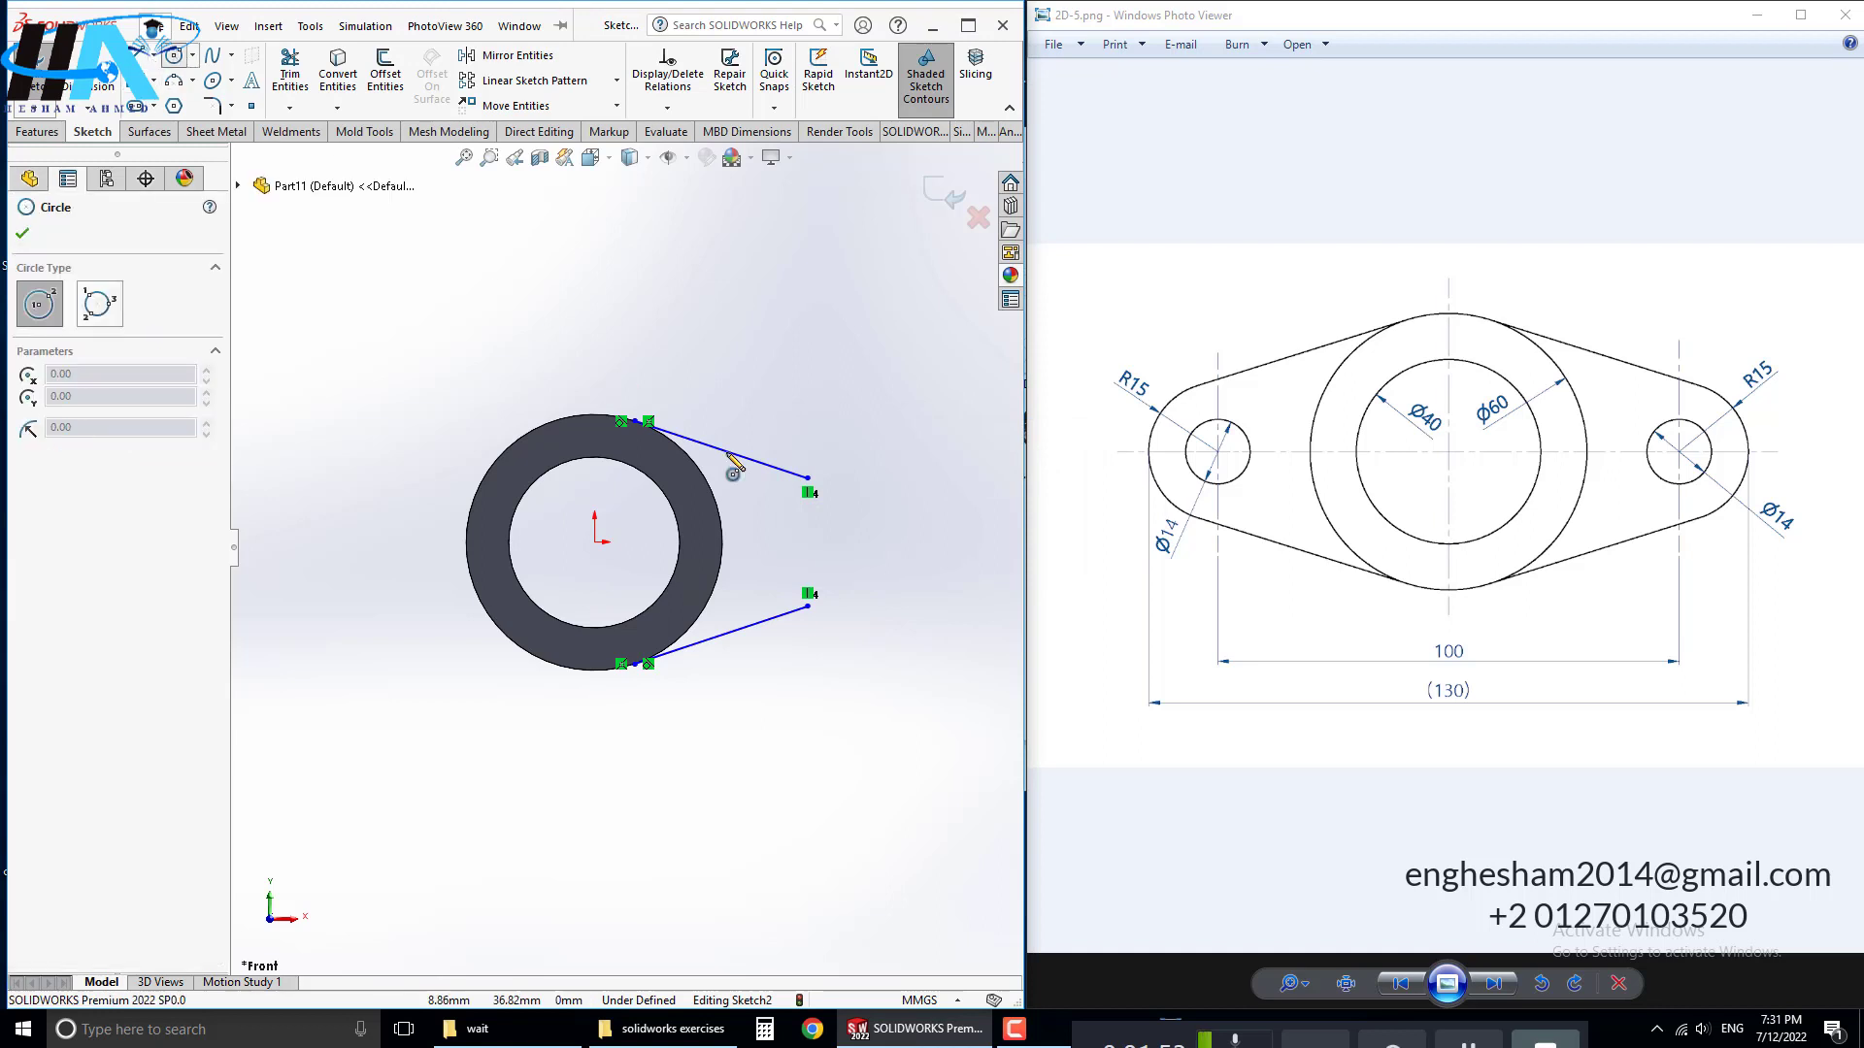
left_click(783, 541)
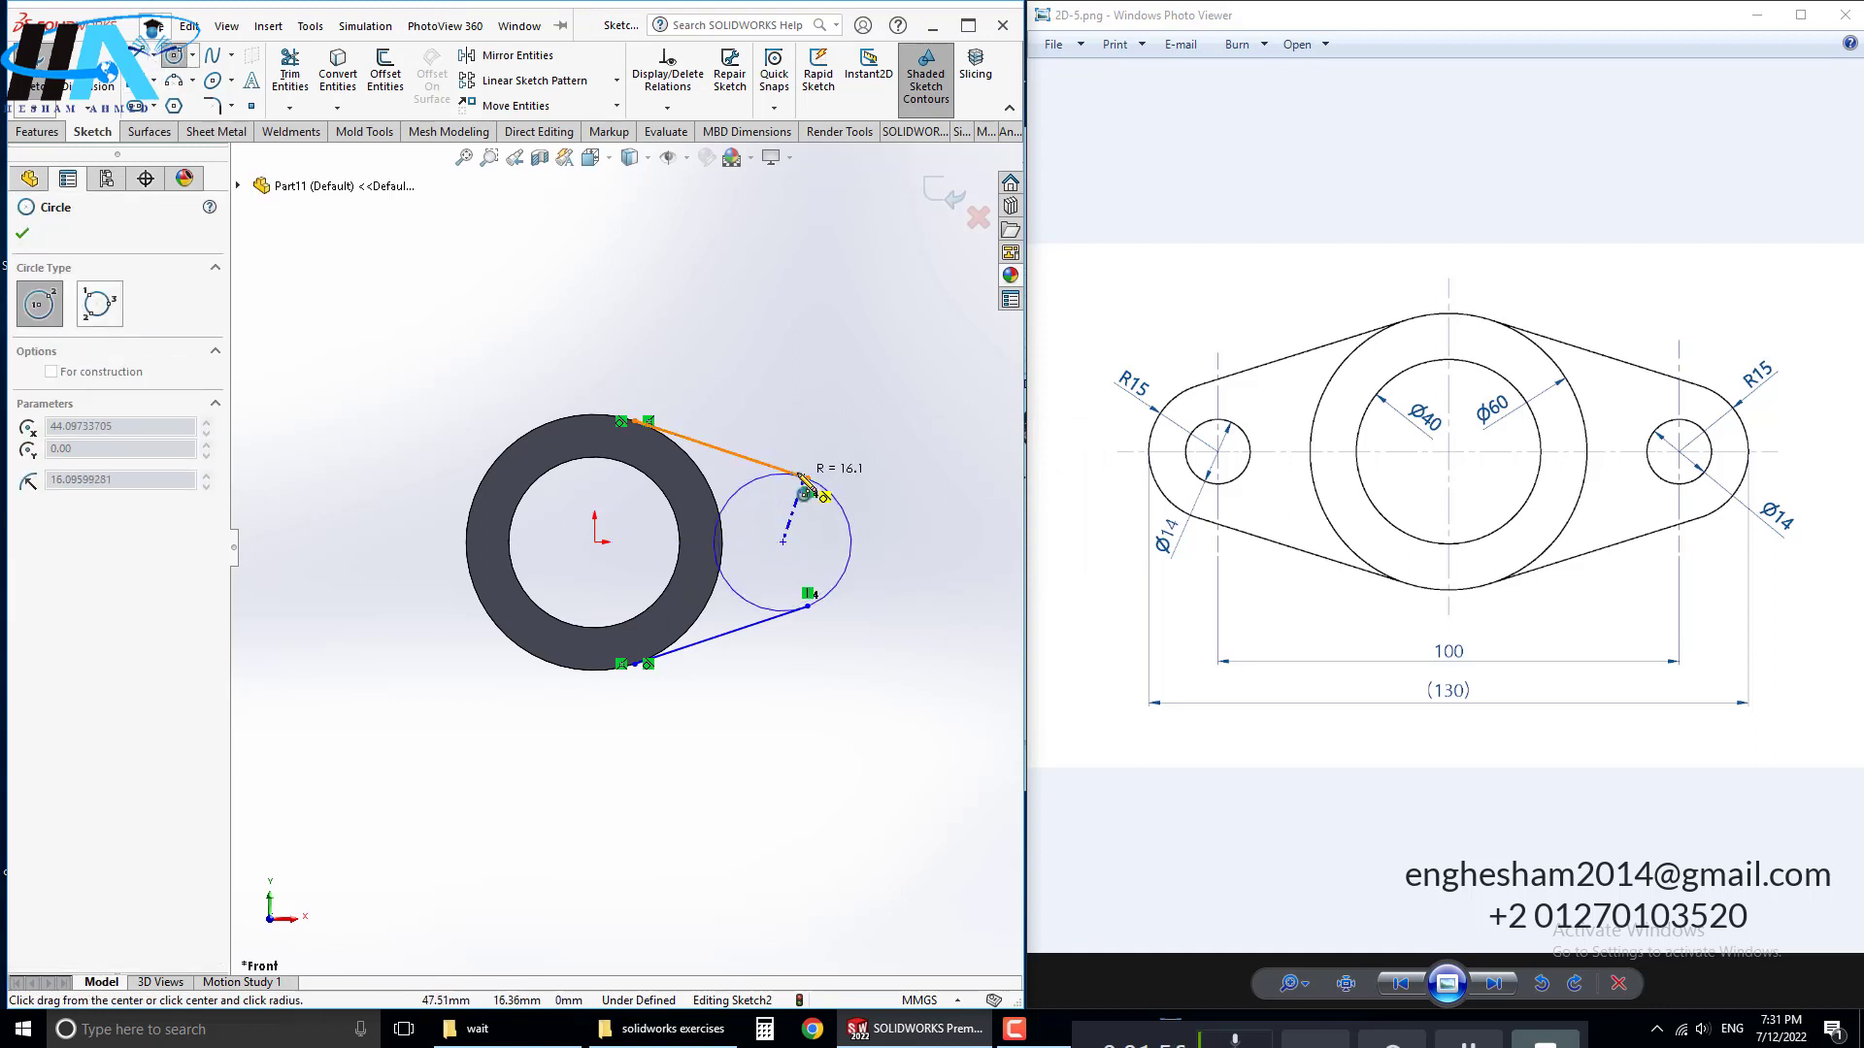
left_click(798, 485)
scroll(815, 495, "down", 2)
scroll(815, 495, "down", 1)
key("Escape")
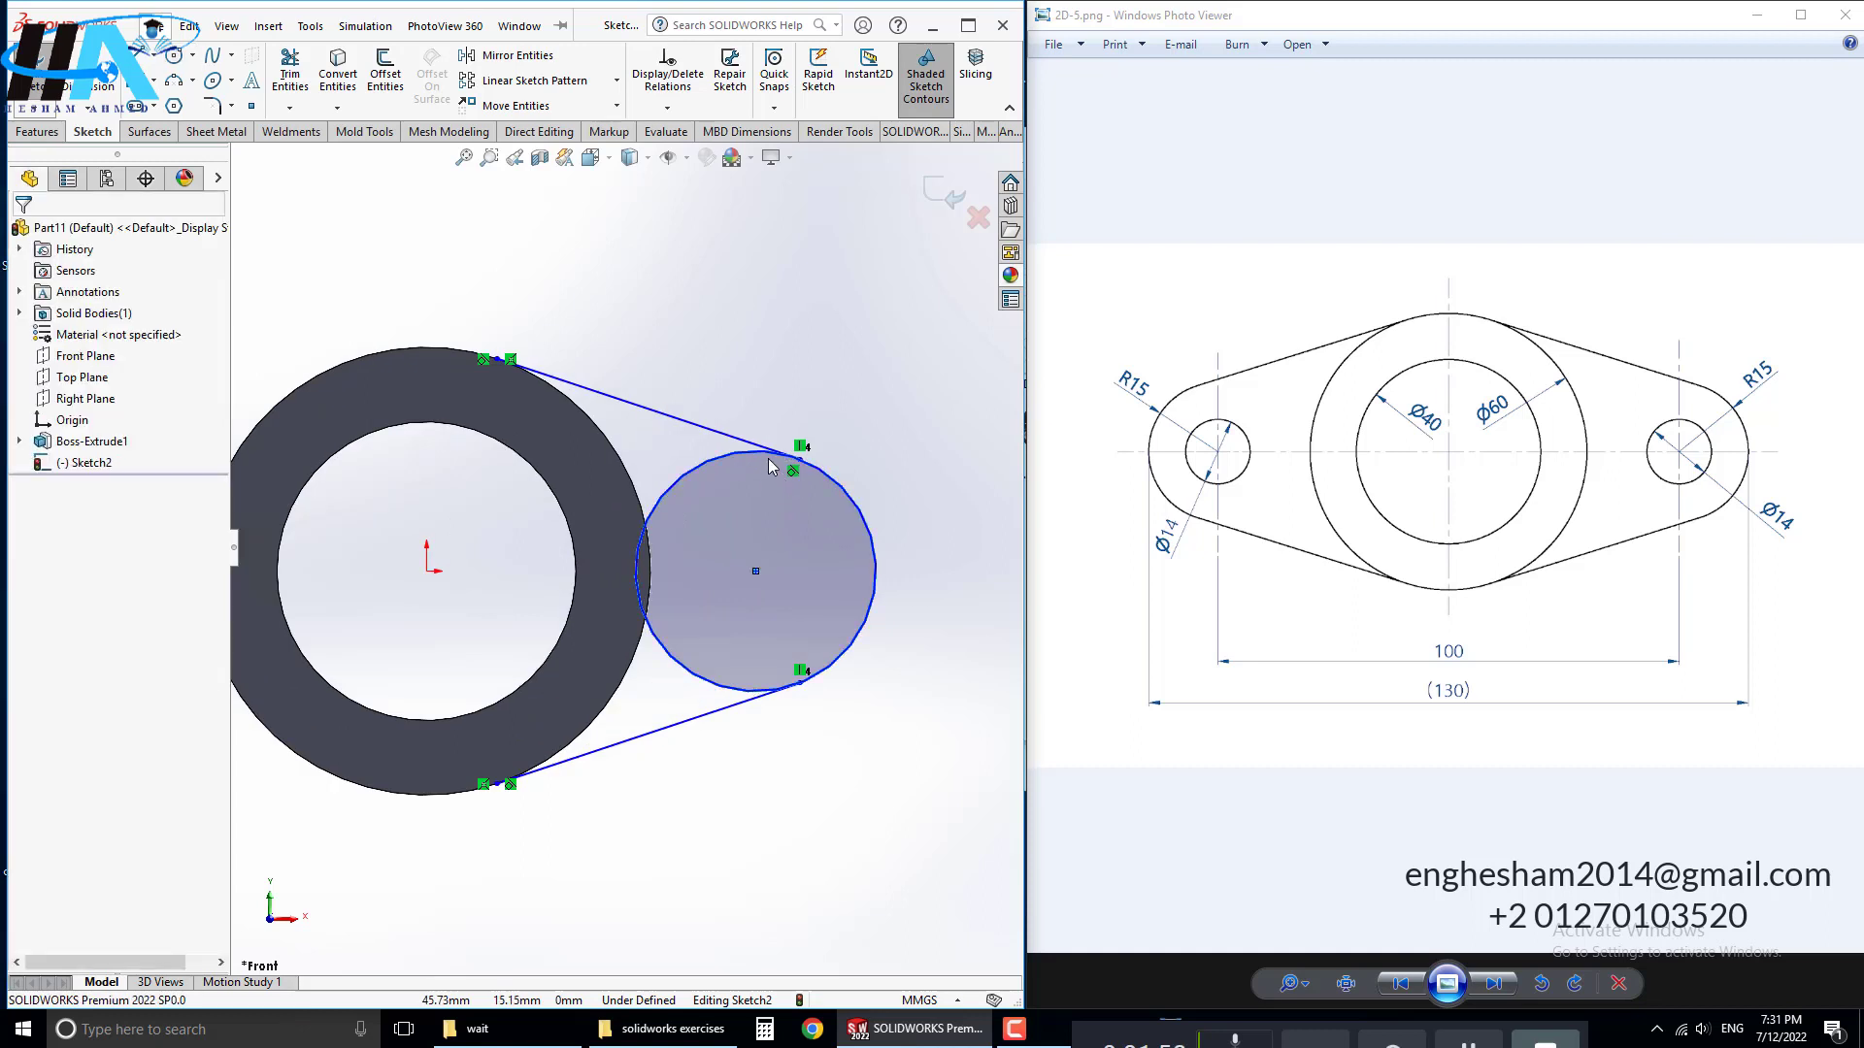
left_click(757, 456)
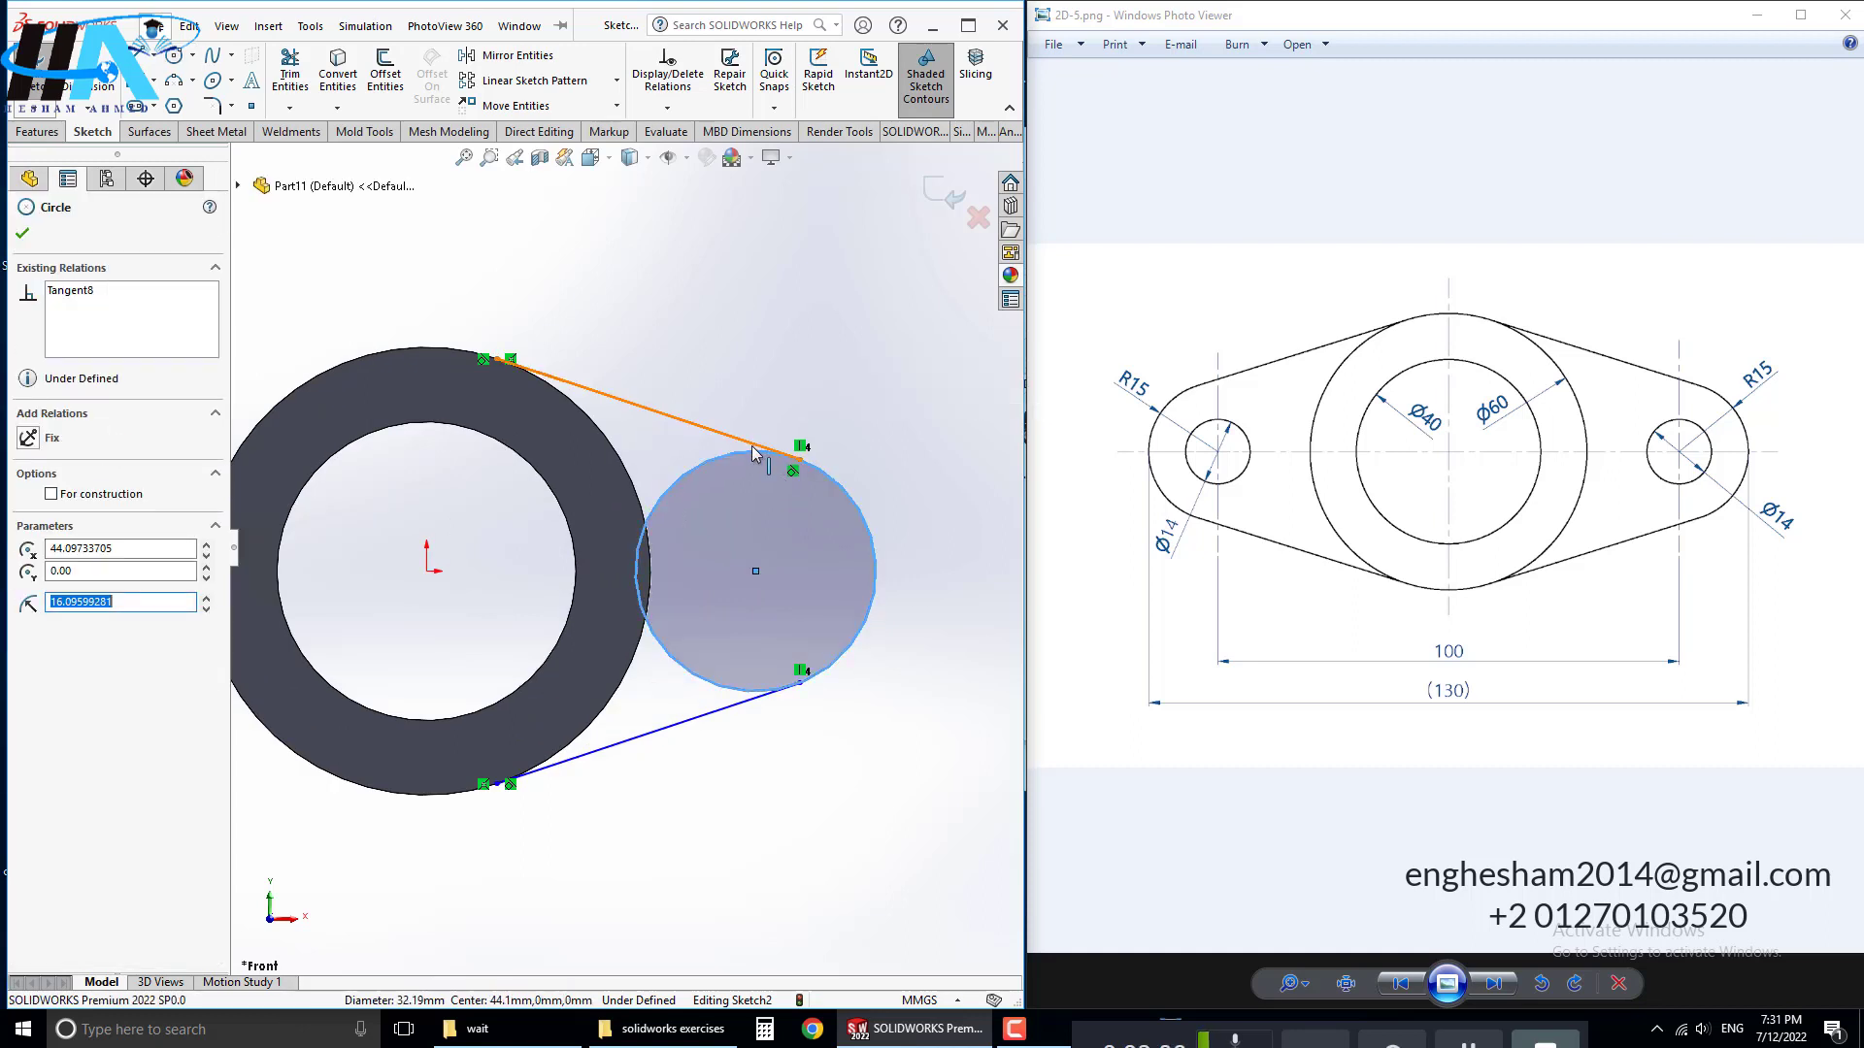
left_click(767, 445, "ctrl")
left_click(807, 380)
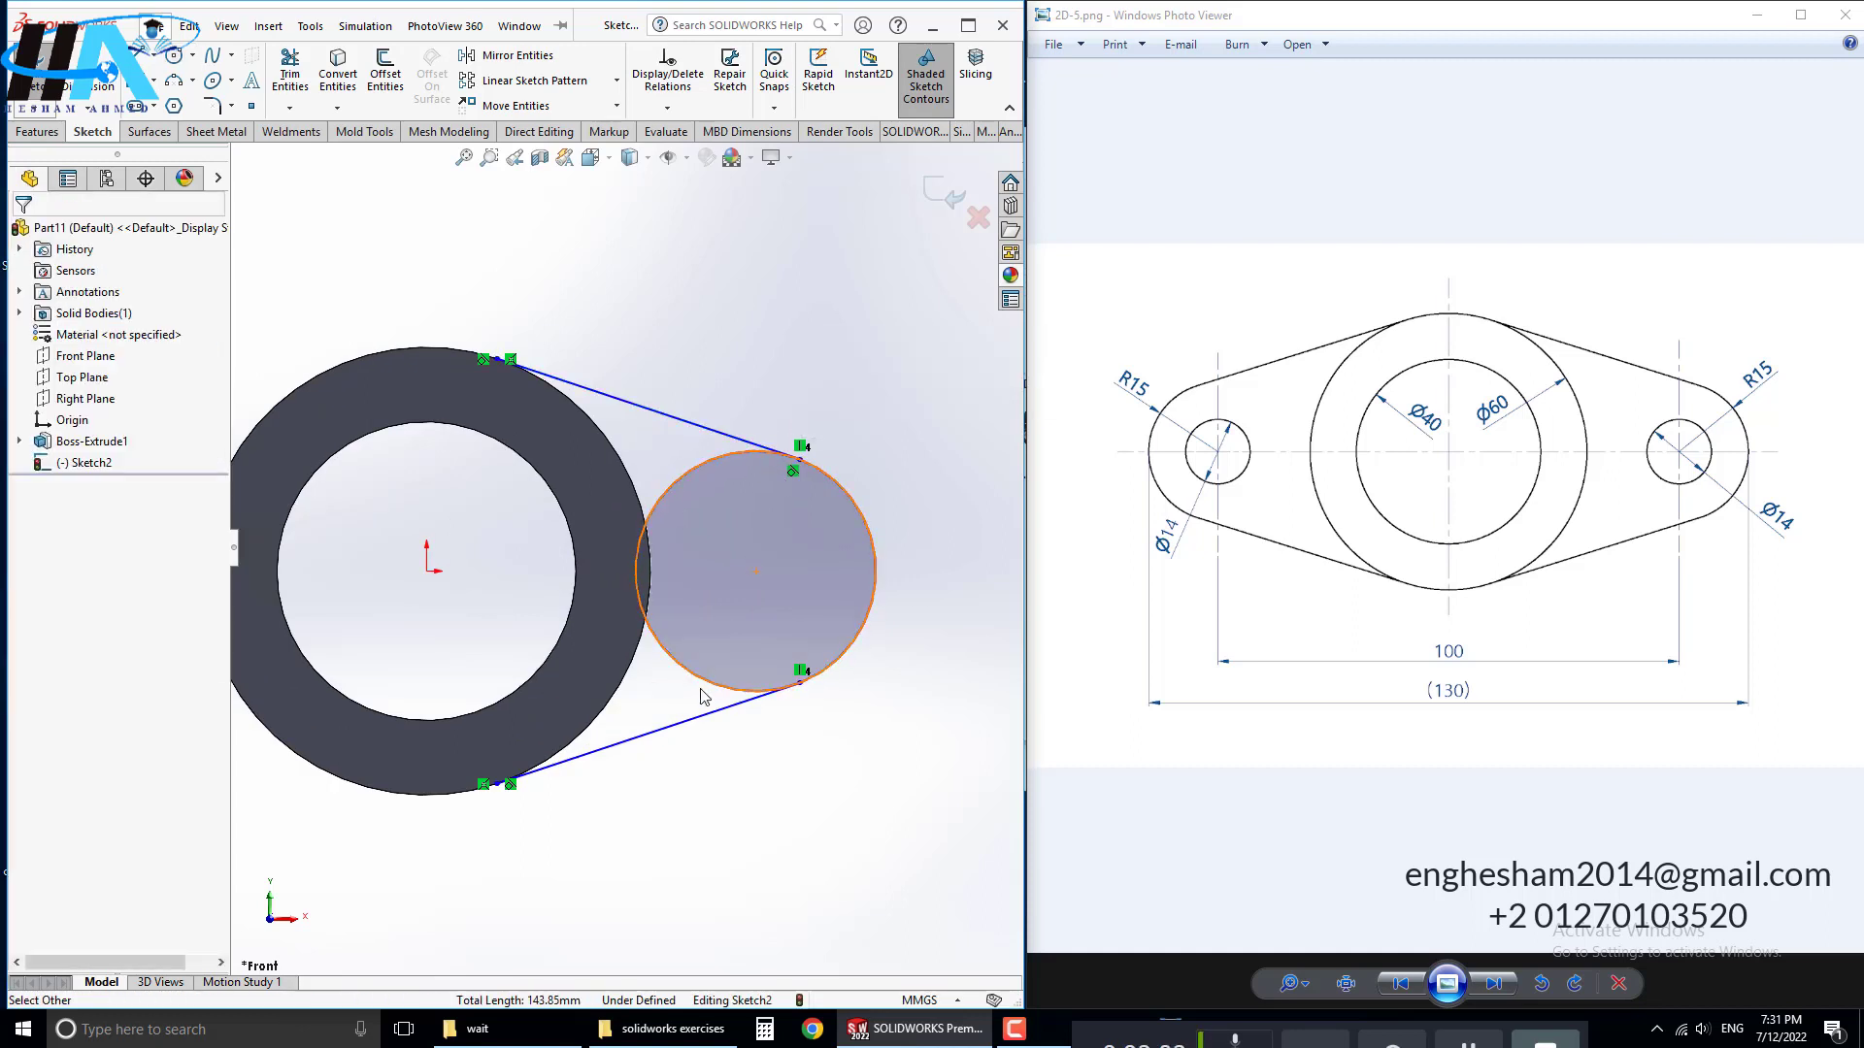
left_click(743, 697)
left_click(724, 685, "ctrl")
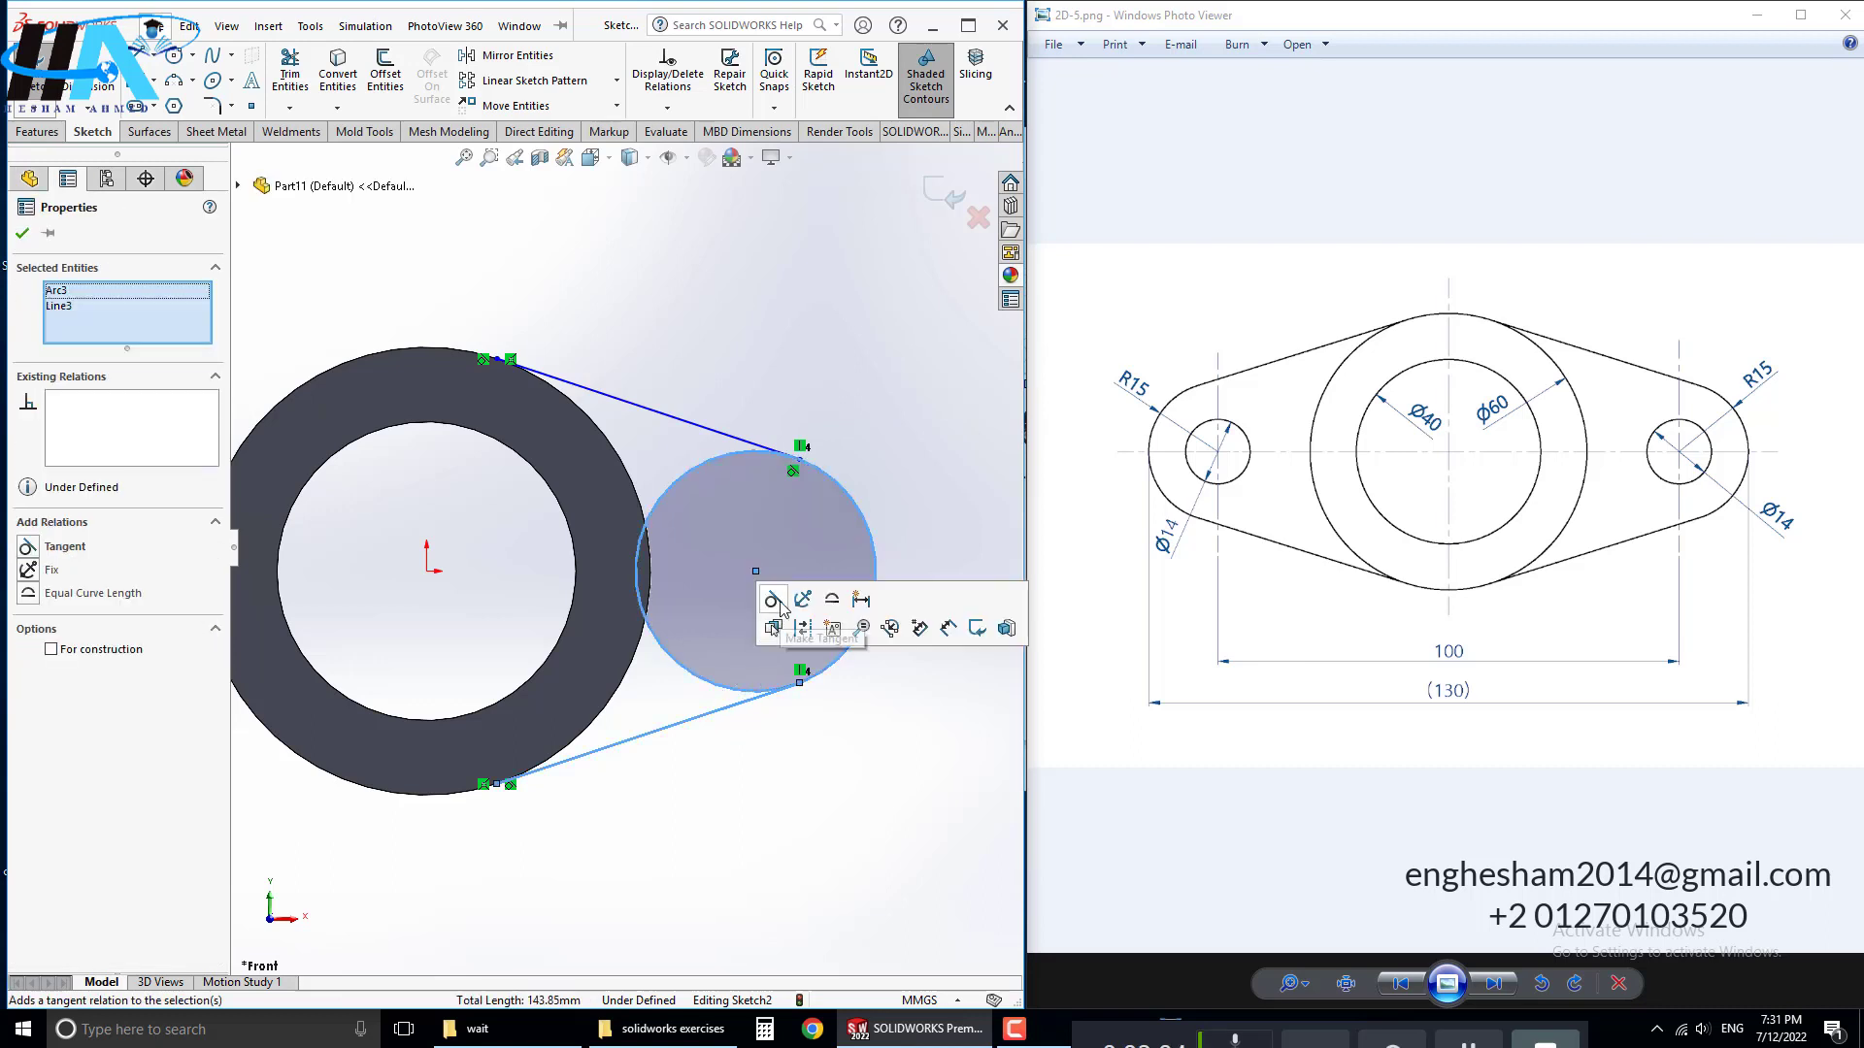
left_click(772, 602)
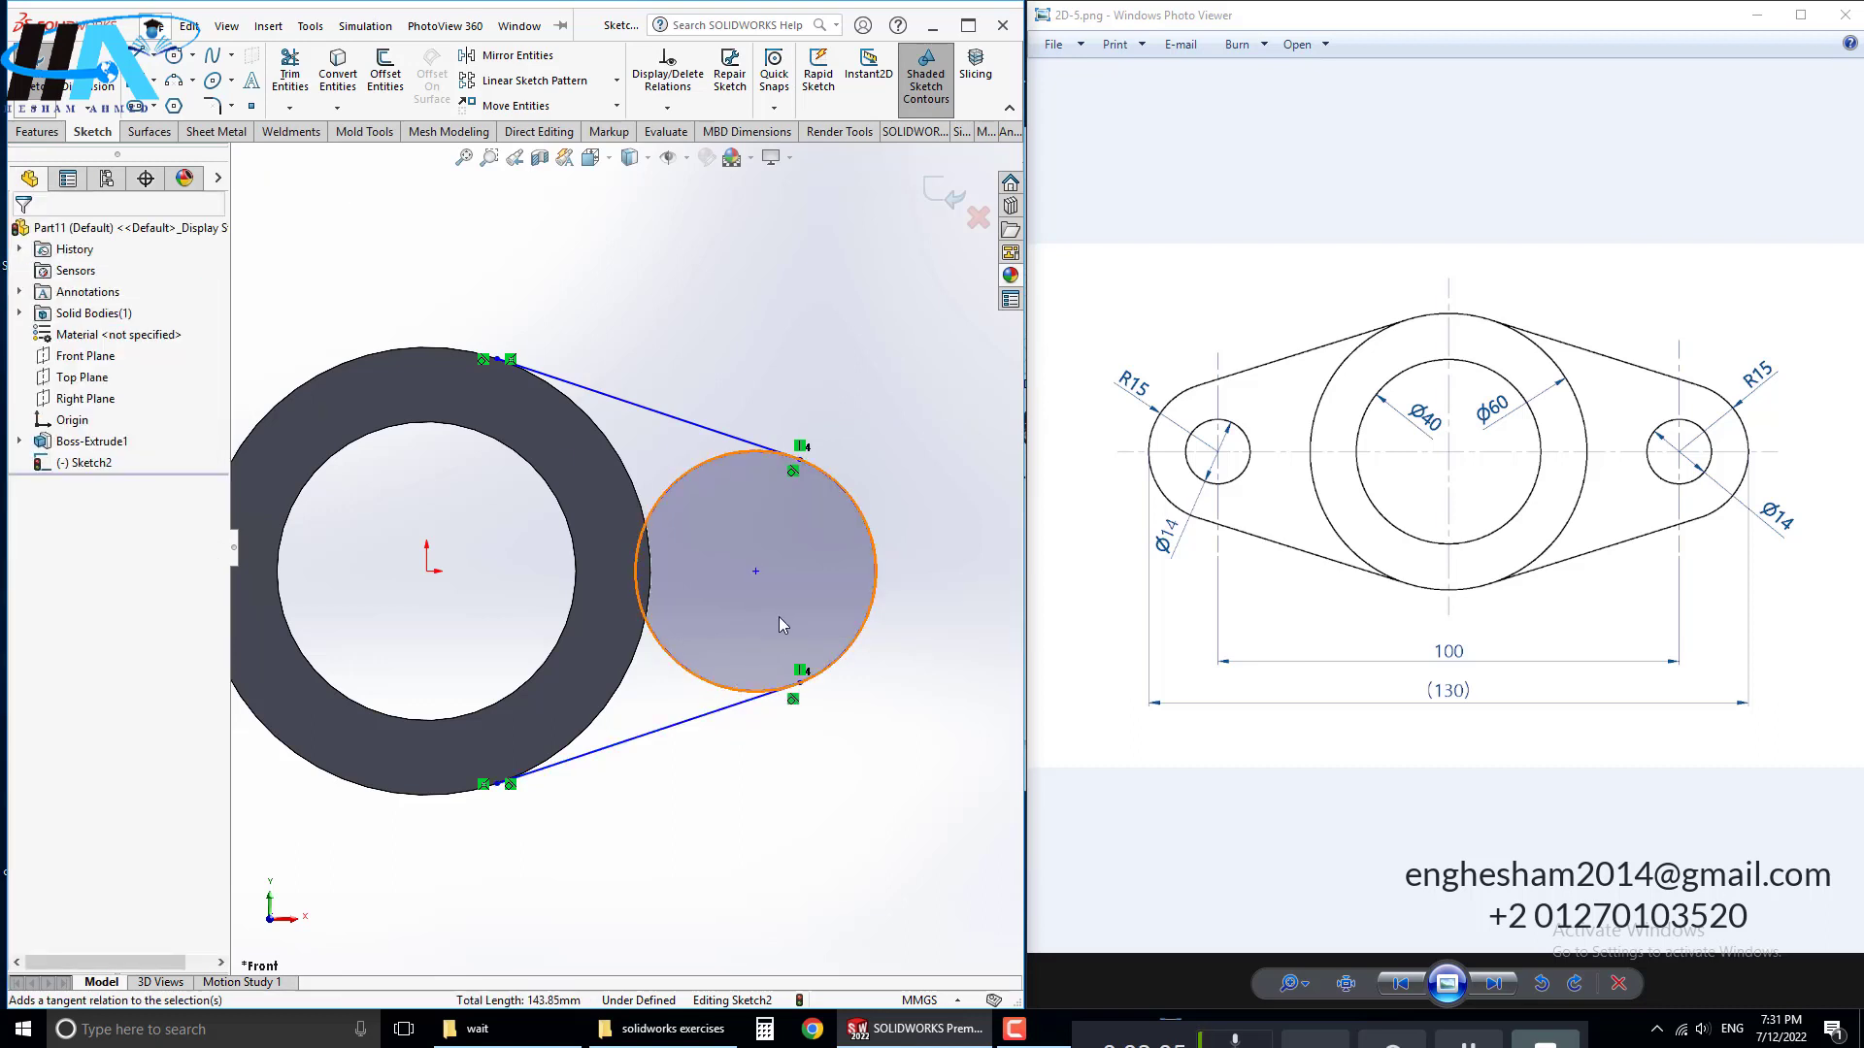
Step: Constrain the lug circle centre horizontal with the origin and start a centre-to-origin distance dimension
left_click(755, 571)
left_click(426, 572, "ctrl")
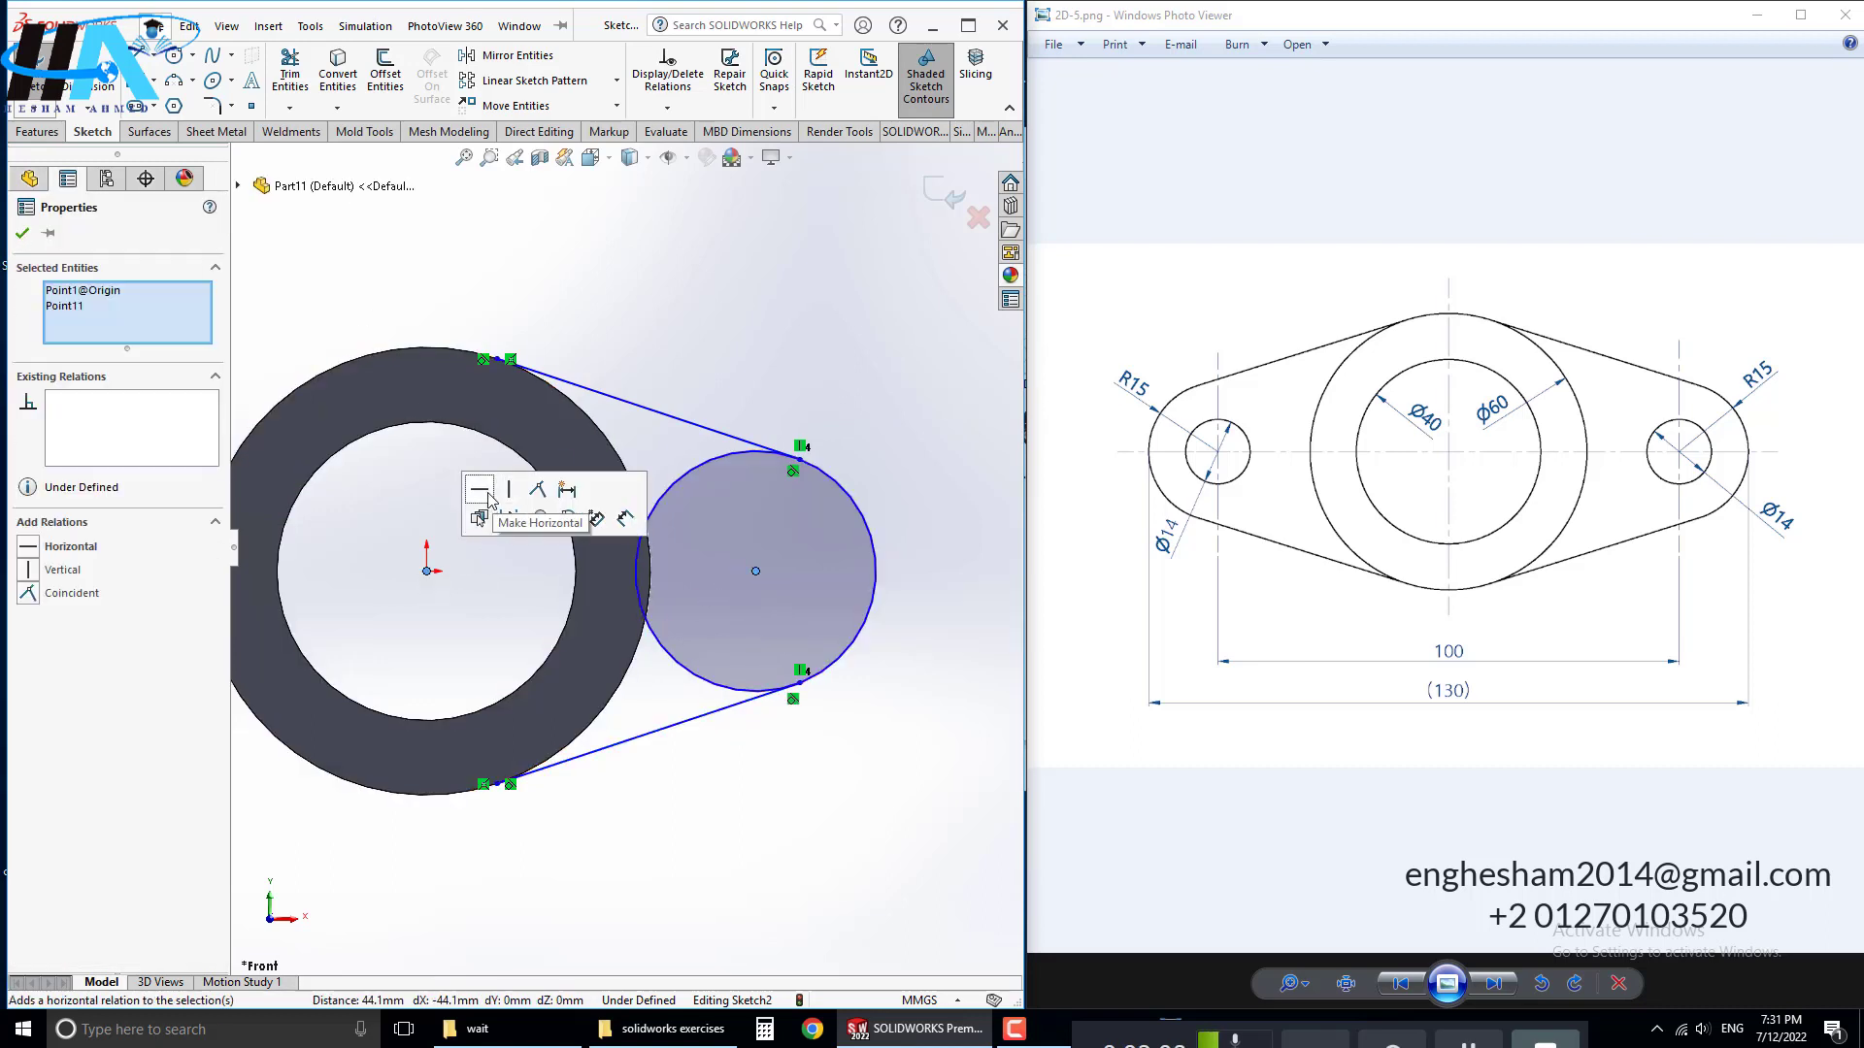
left_click(481, 491)
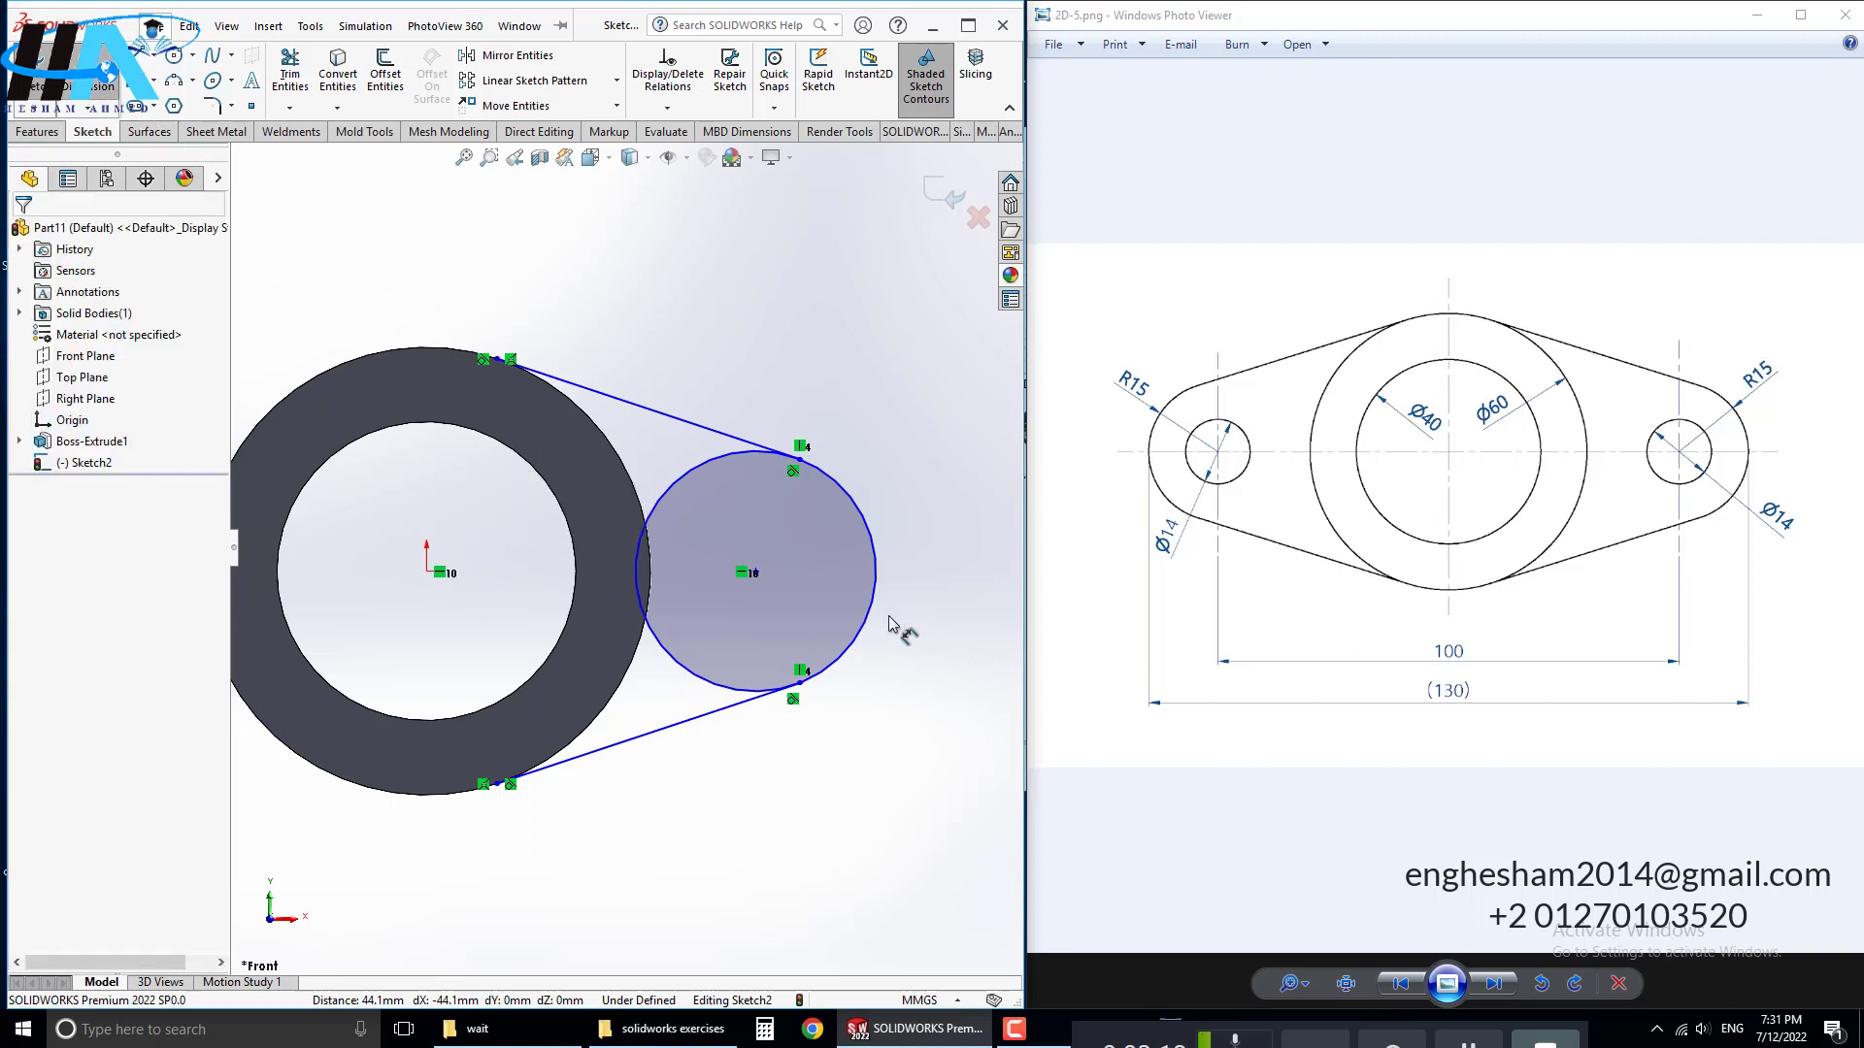
left_click(755, 573)
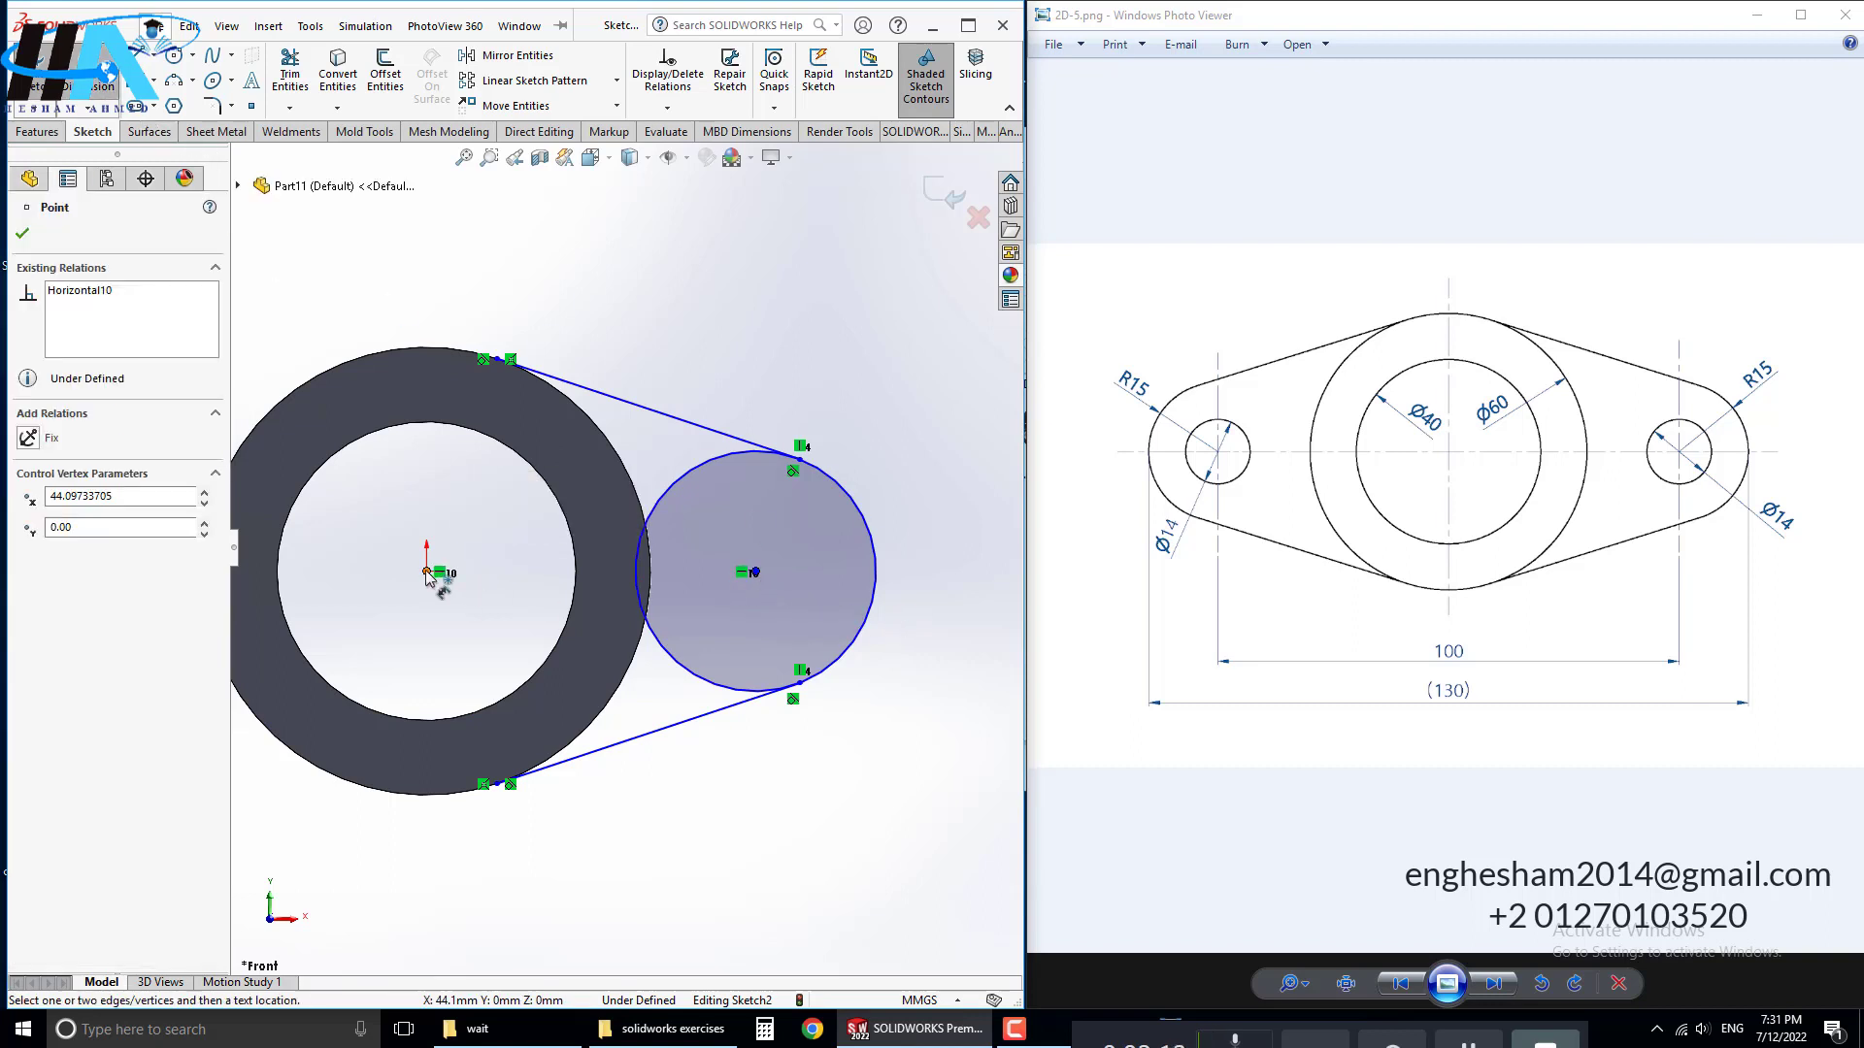
left_click(427, 572)
Step: Dimension the lug circle centre 50 mm from the origin and its diameter Ø30
left_click(580, 841)
type("50")
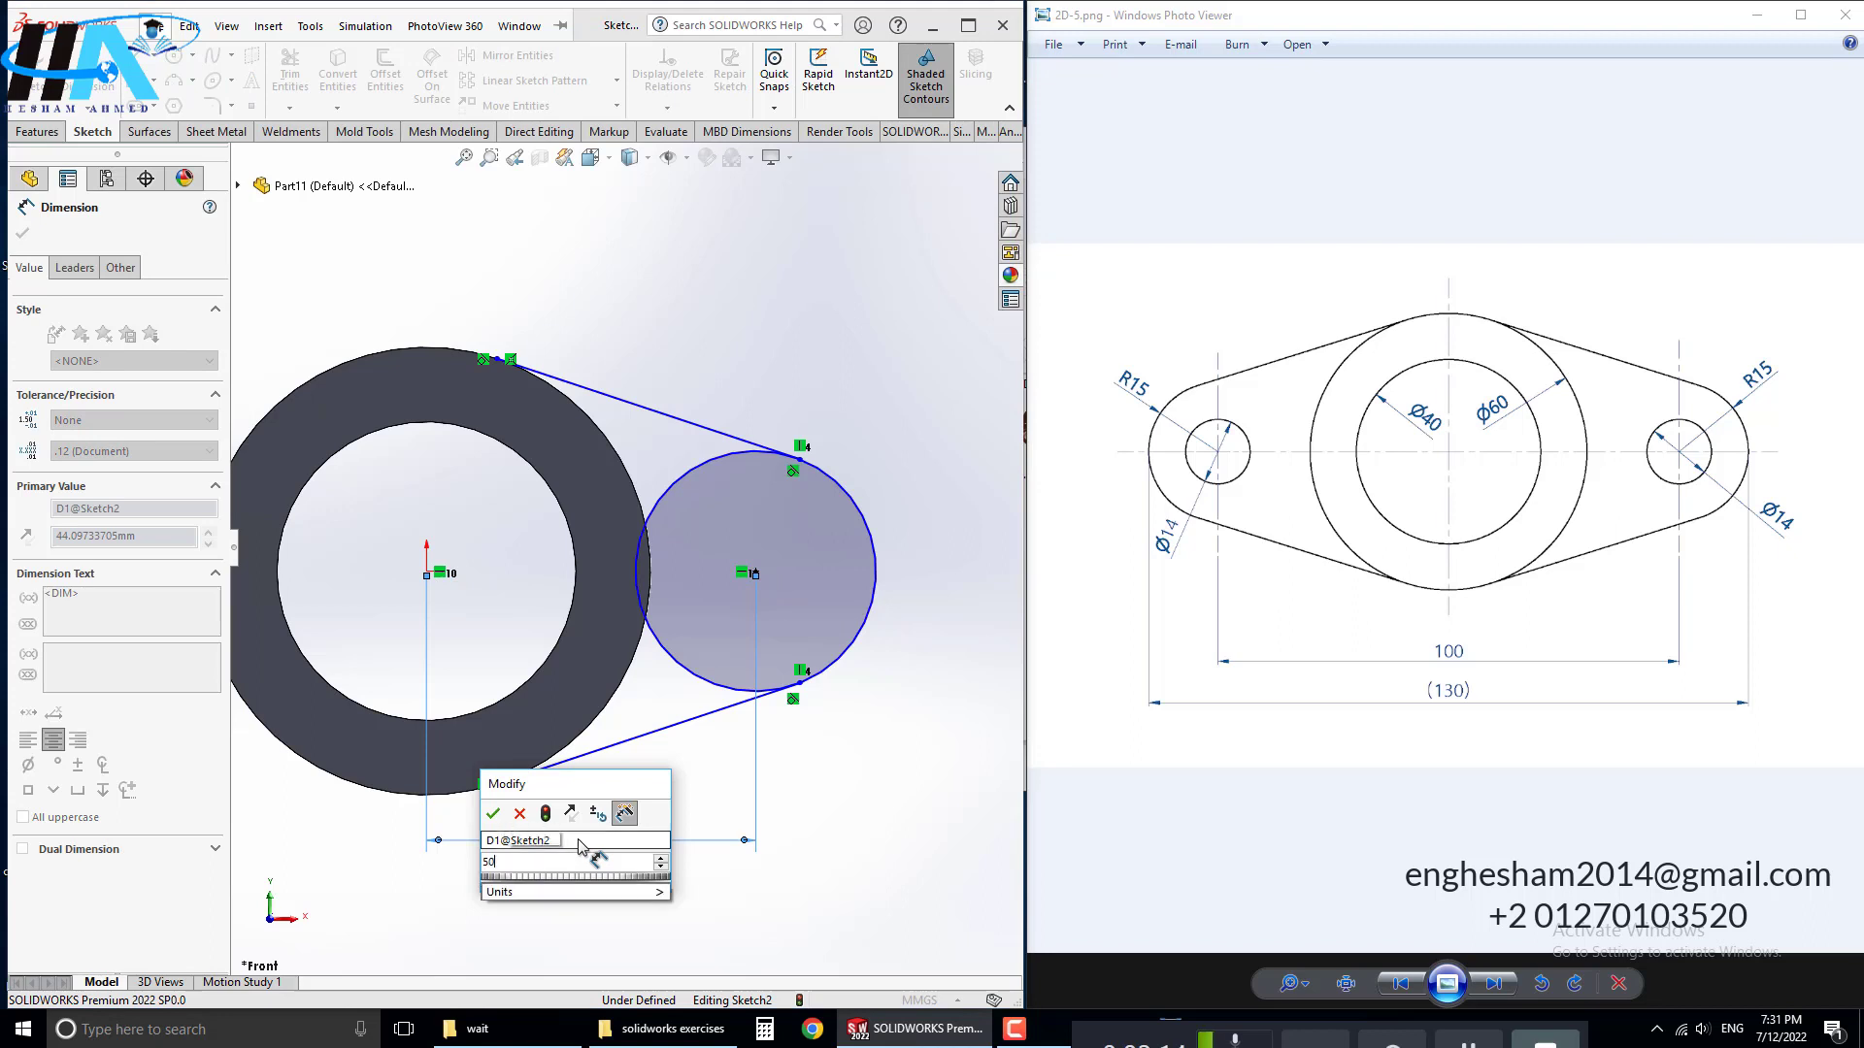
key("Return")
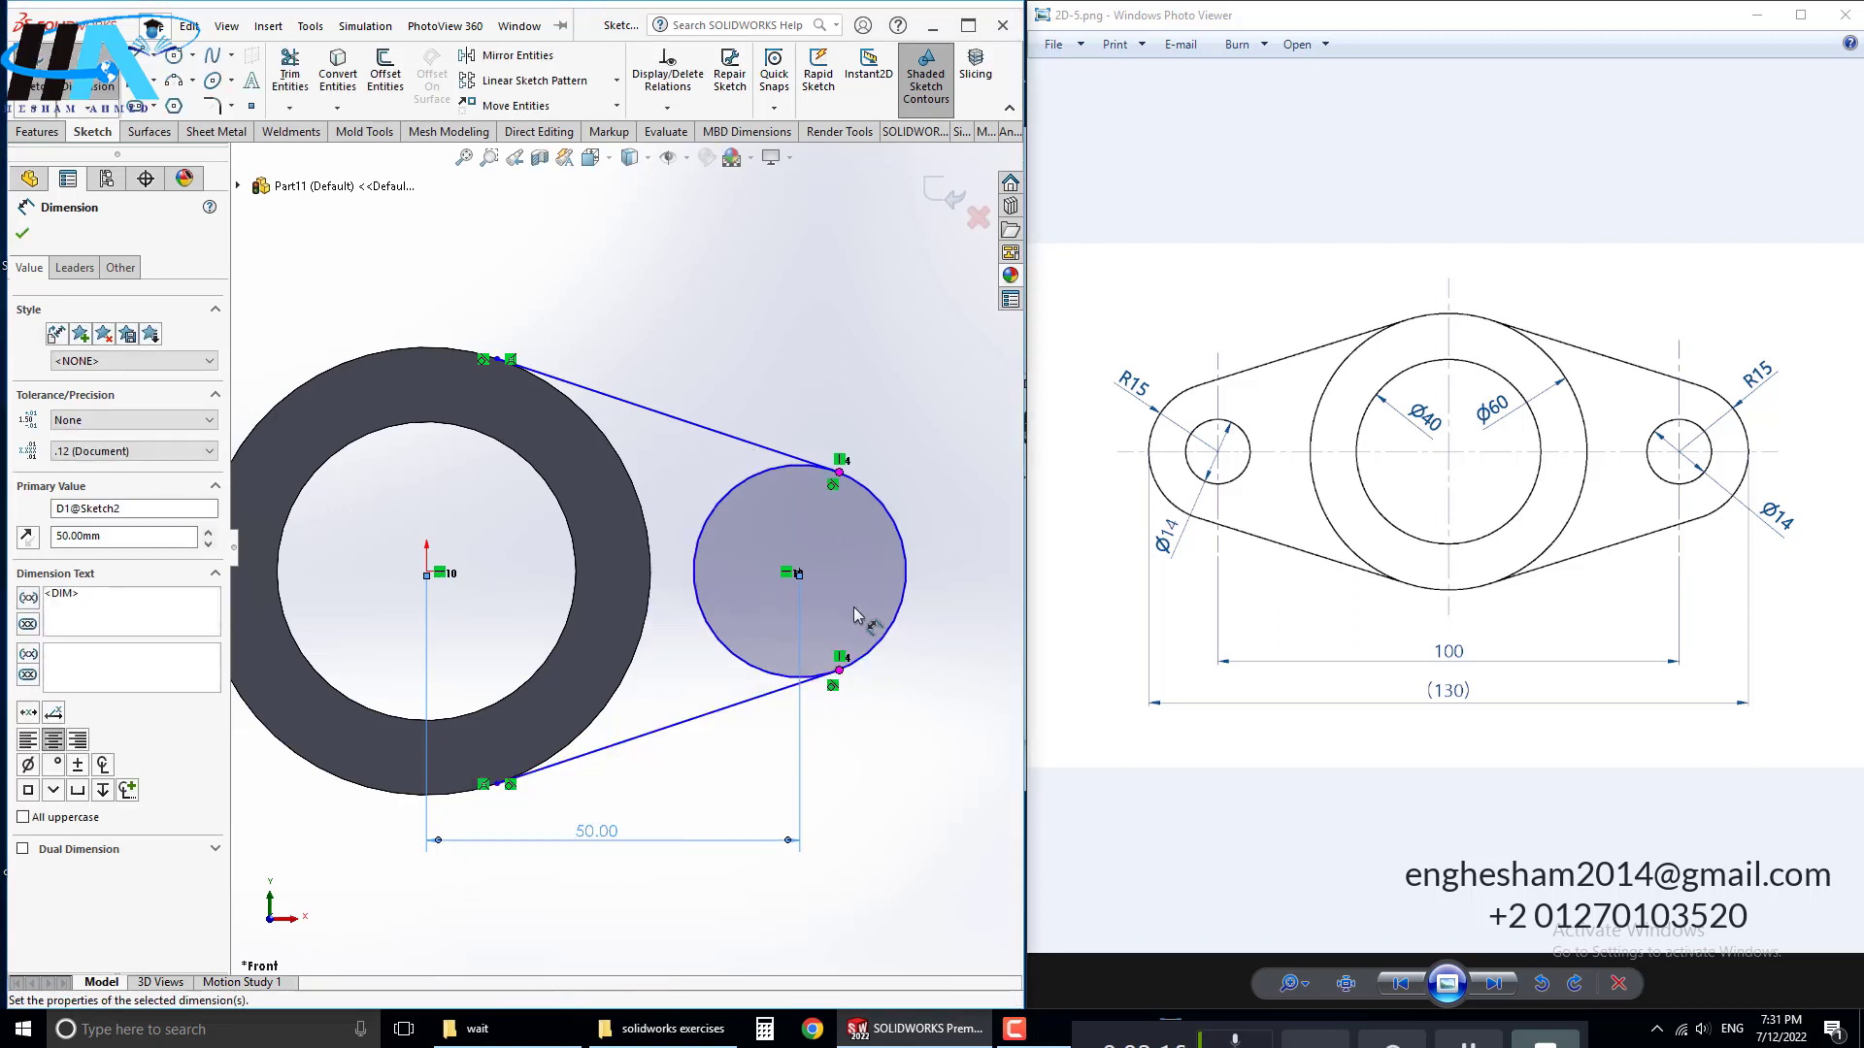
left_click(905, 626)
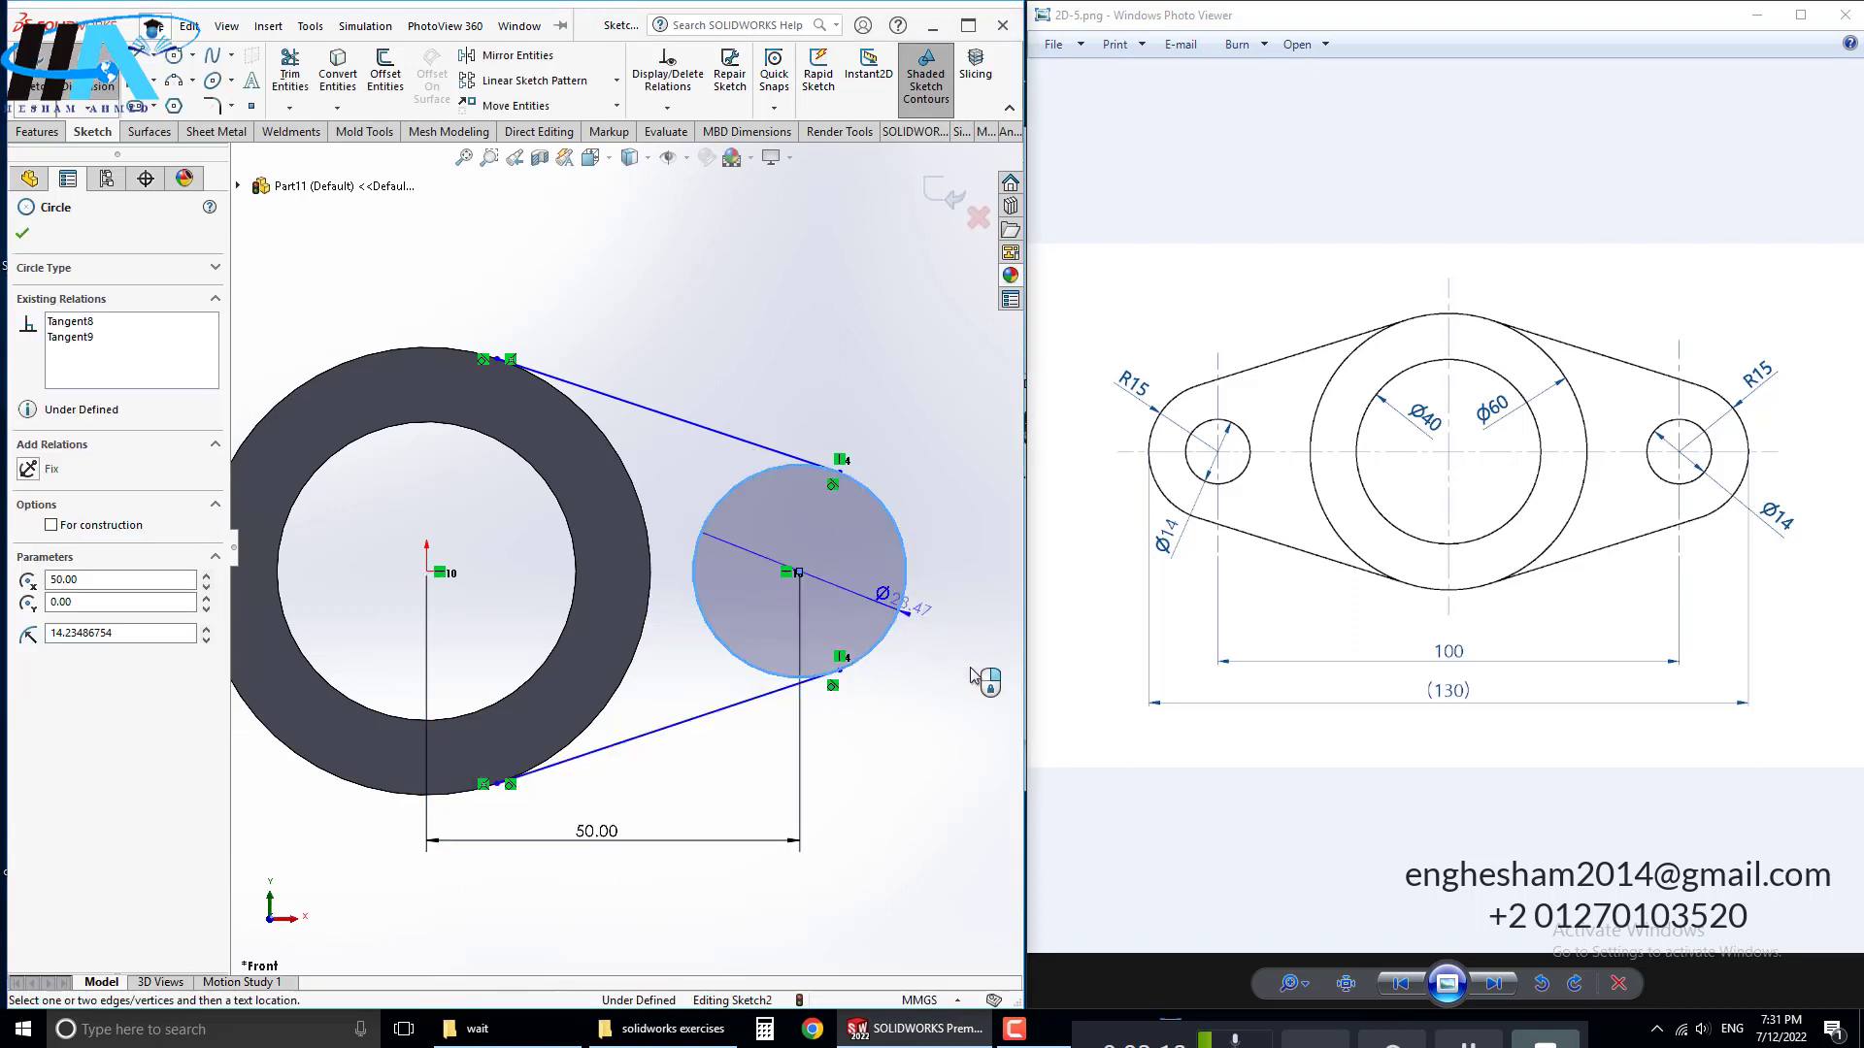
left_click(968, 676)
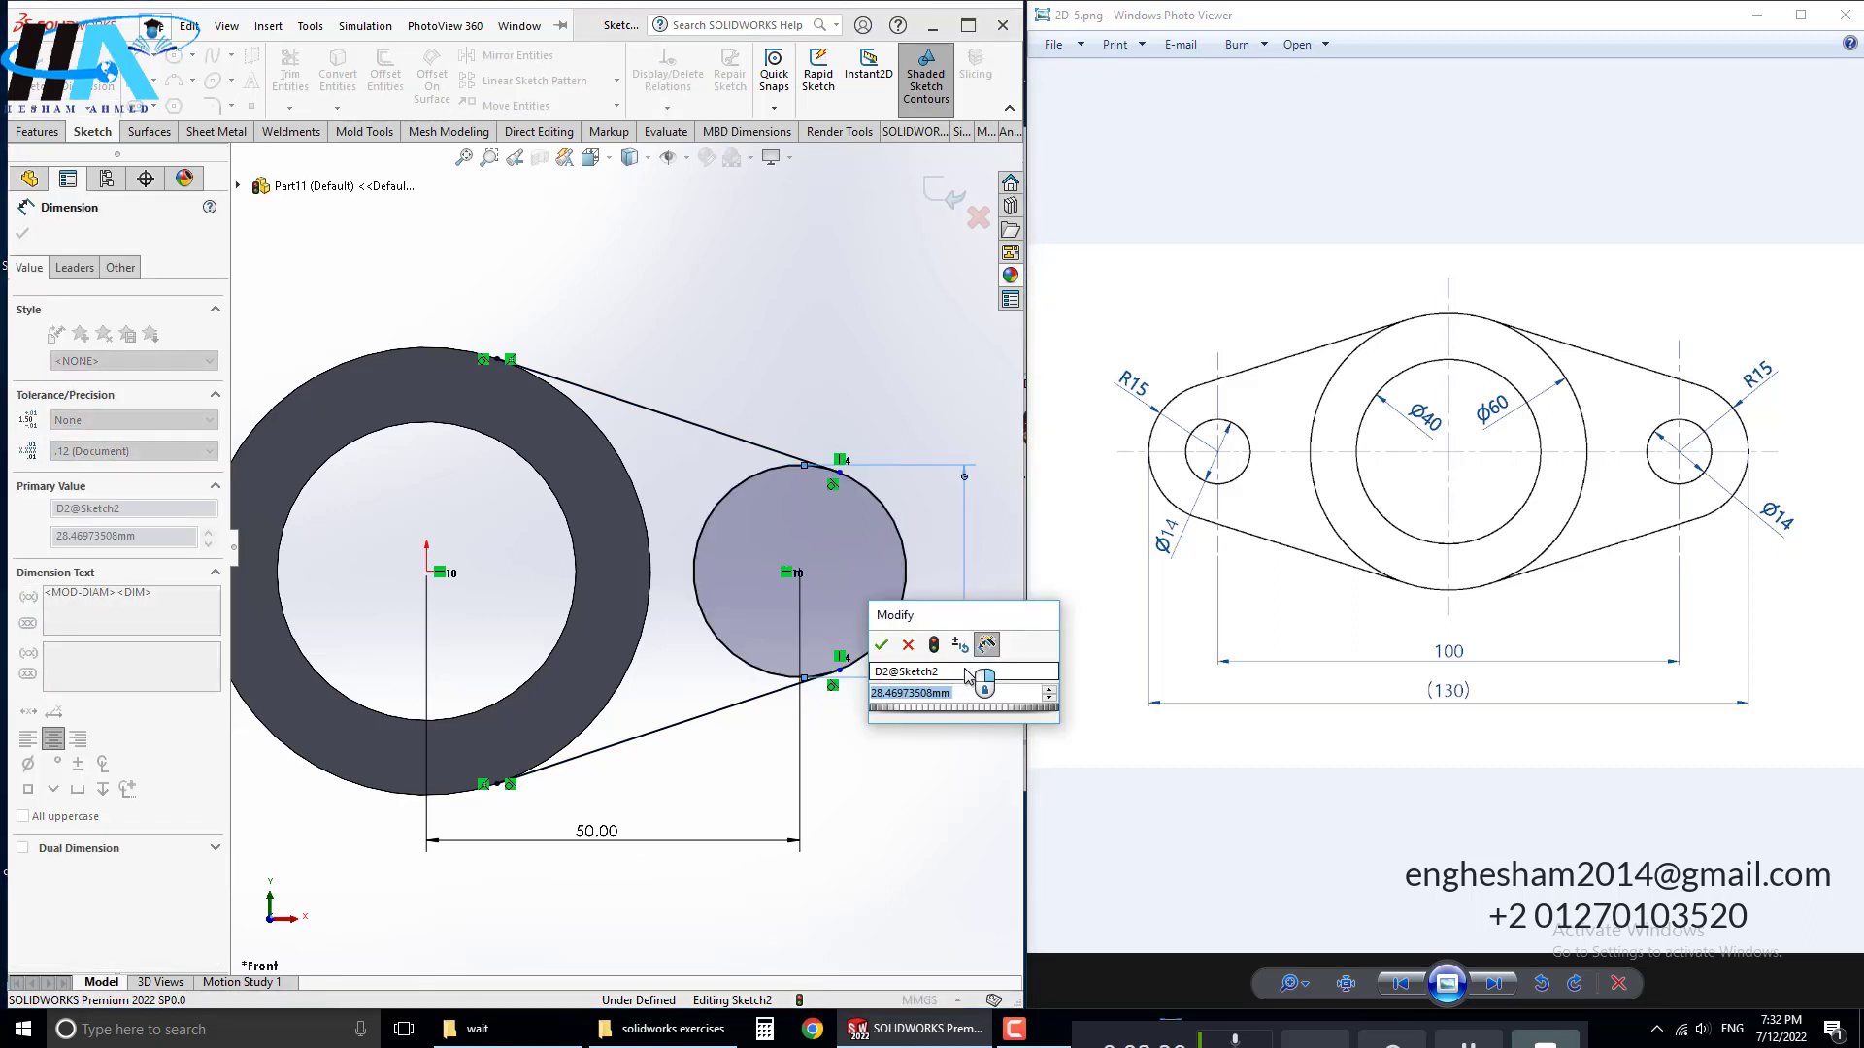
type("15")
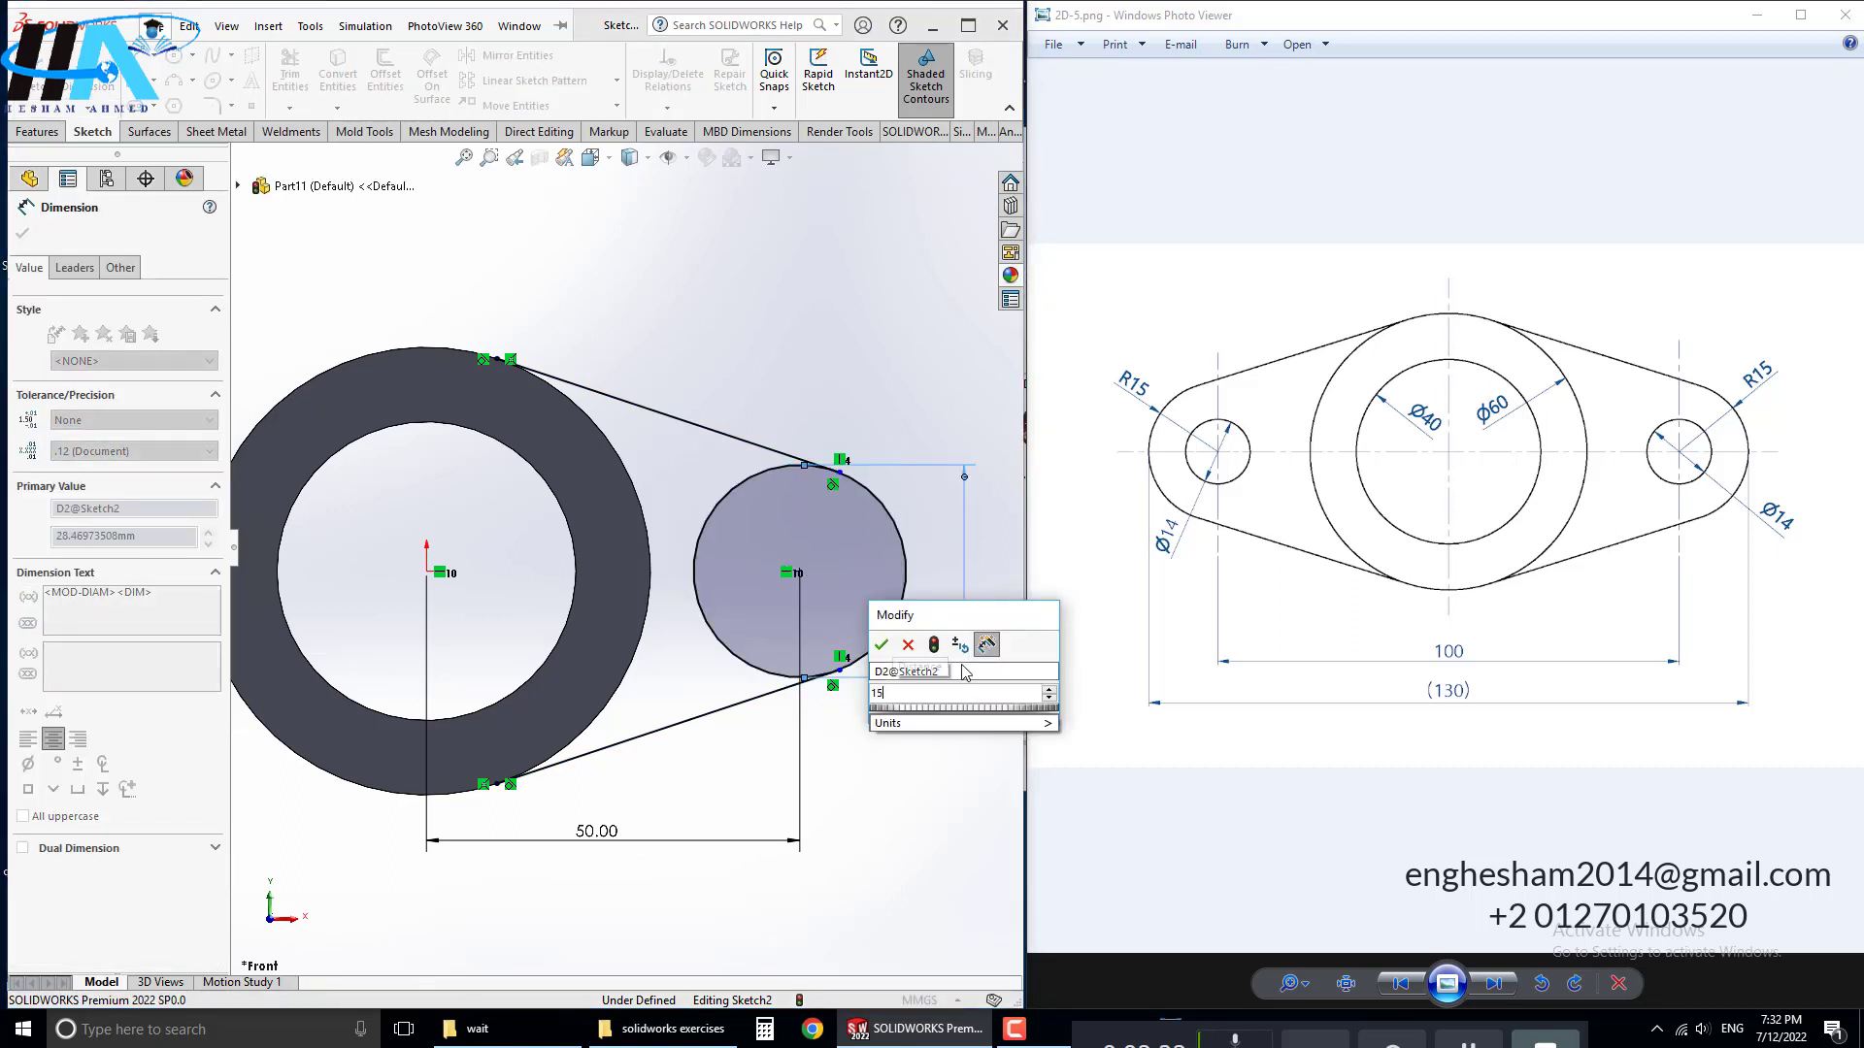
key("Return")
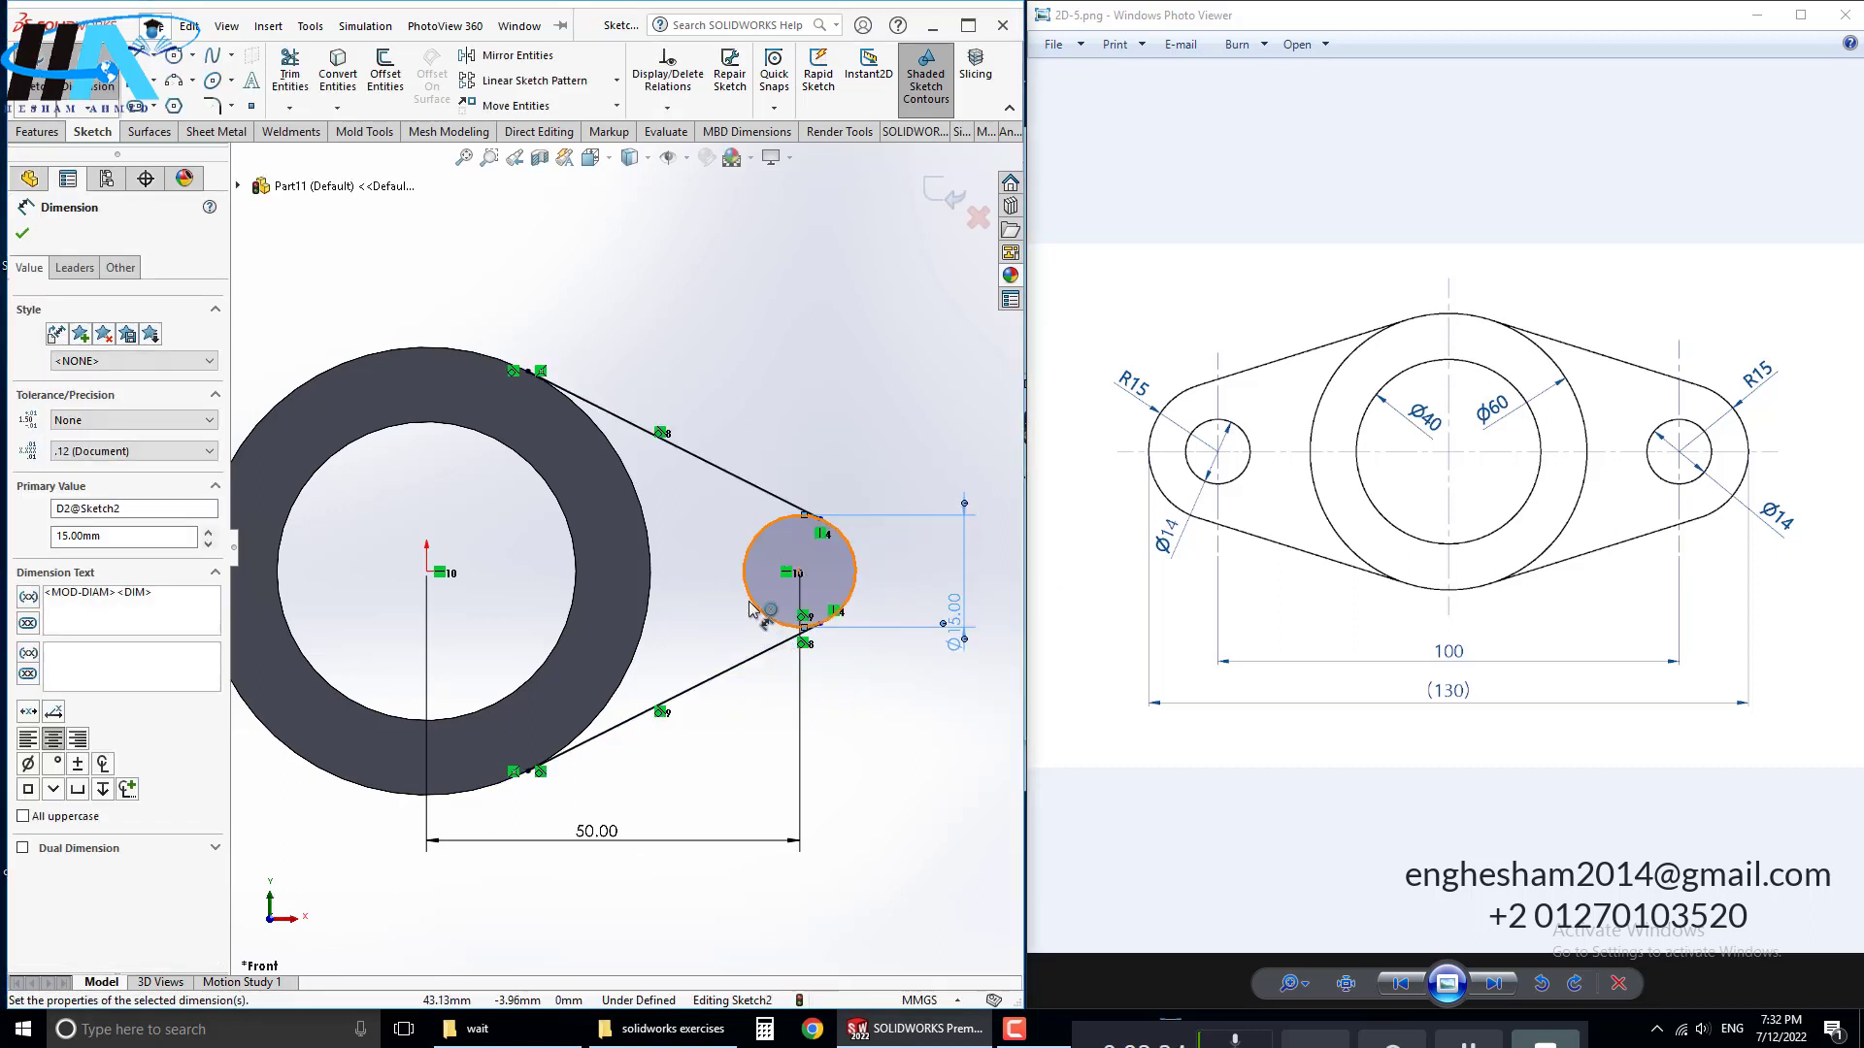
double_click(961, 621)
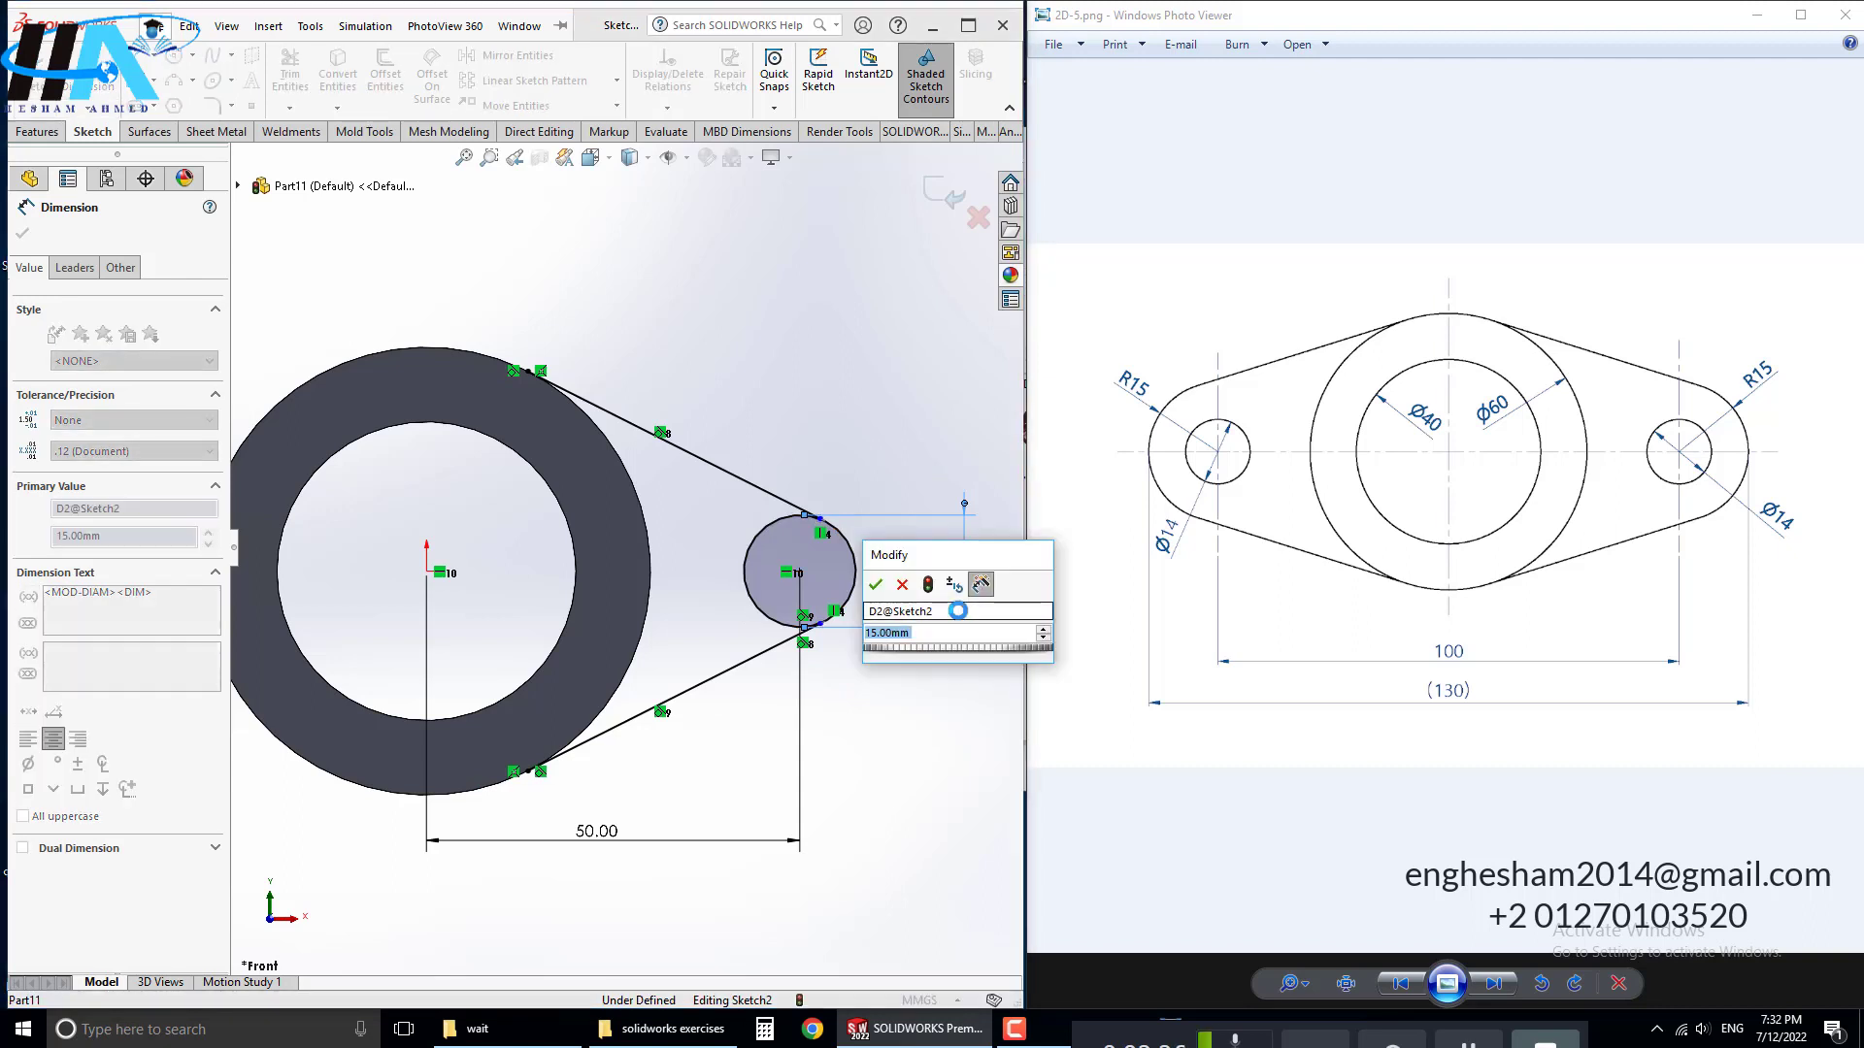
type("15")
key("Return")
scroll(761, 510, "down", 2)
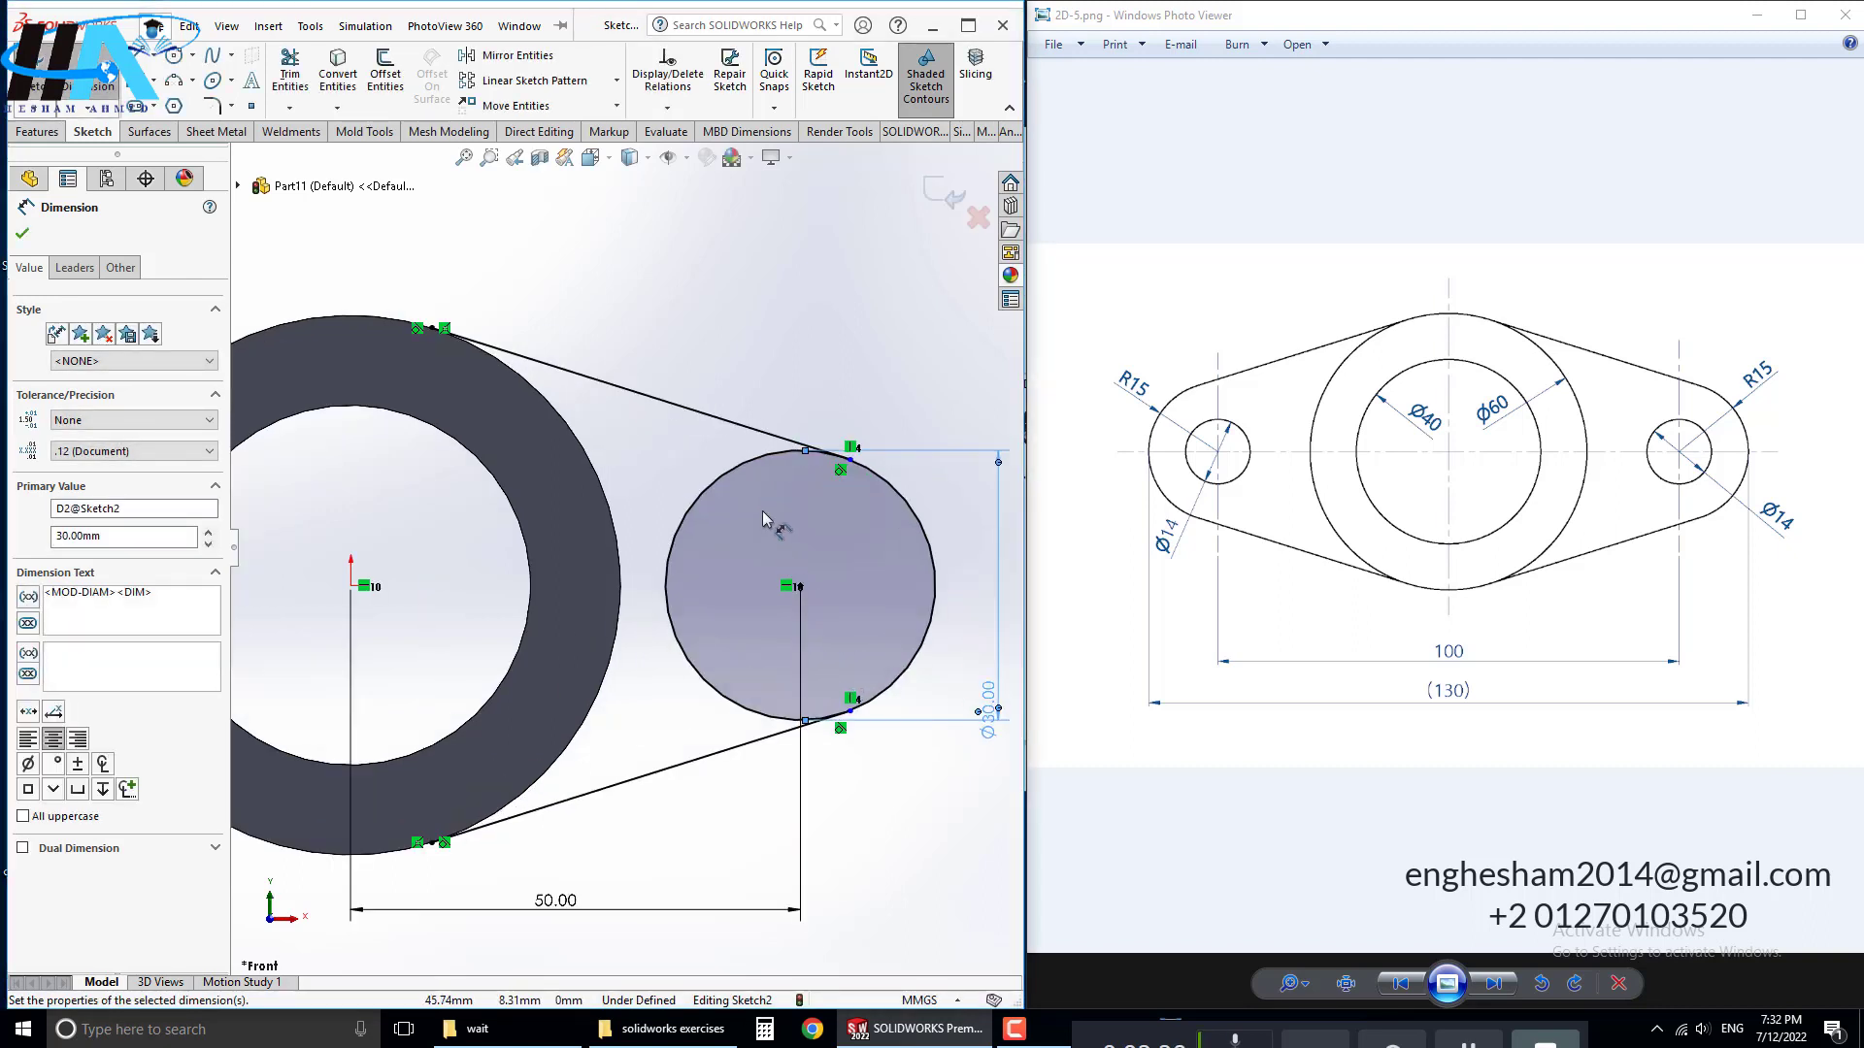
key("Escape")
left_click(288, 72)
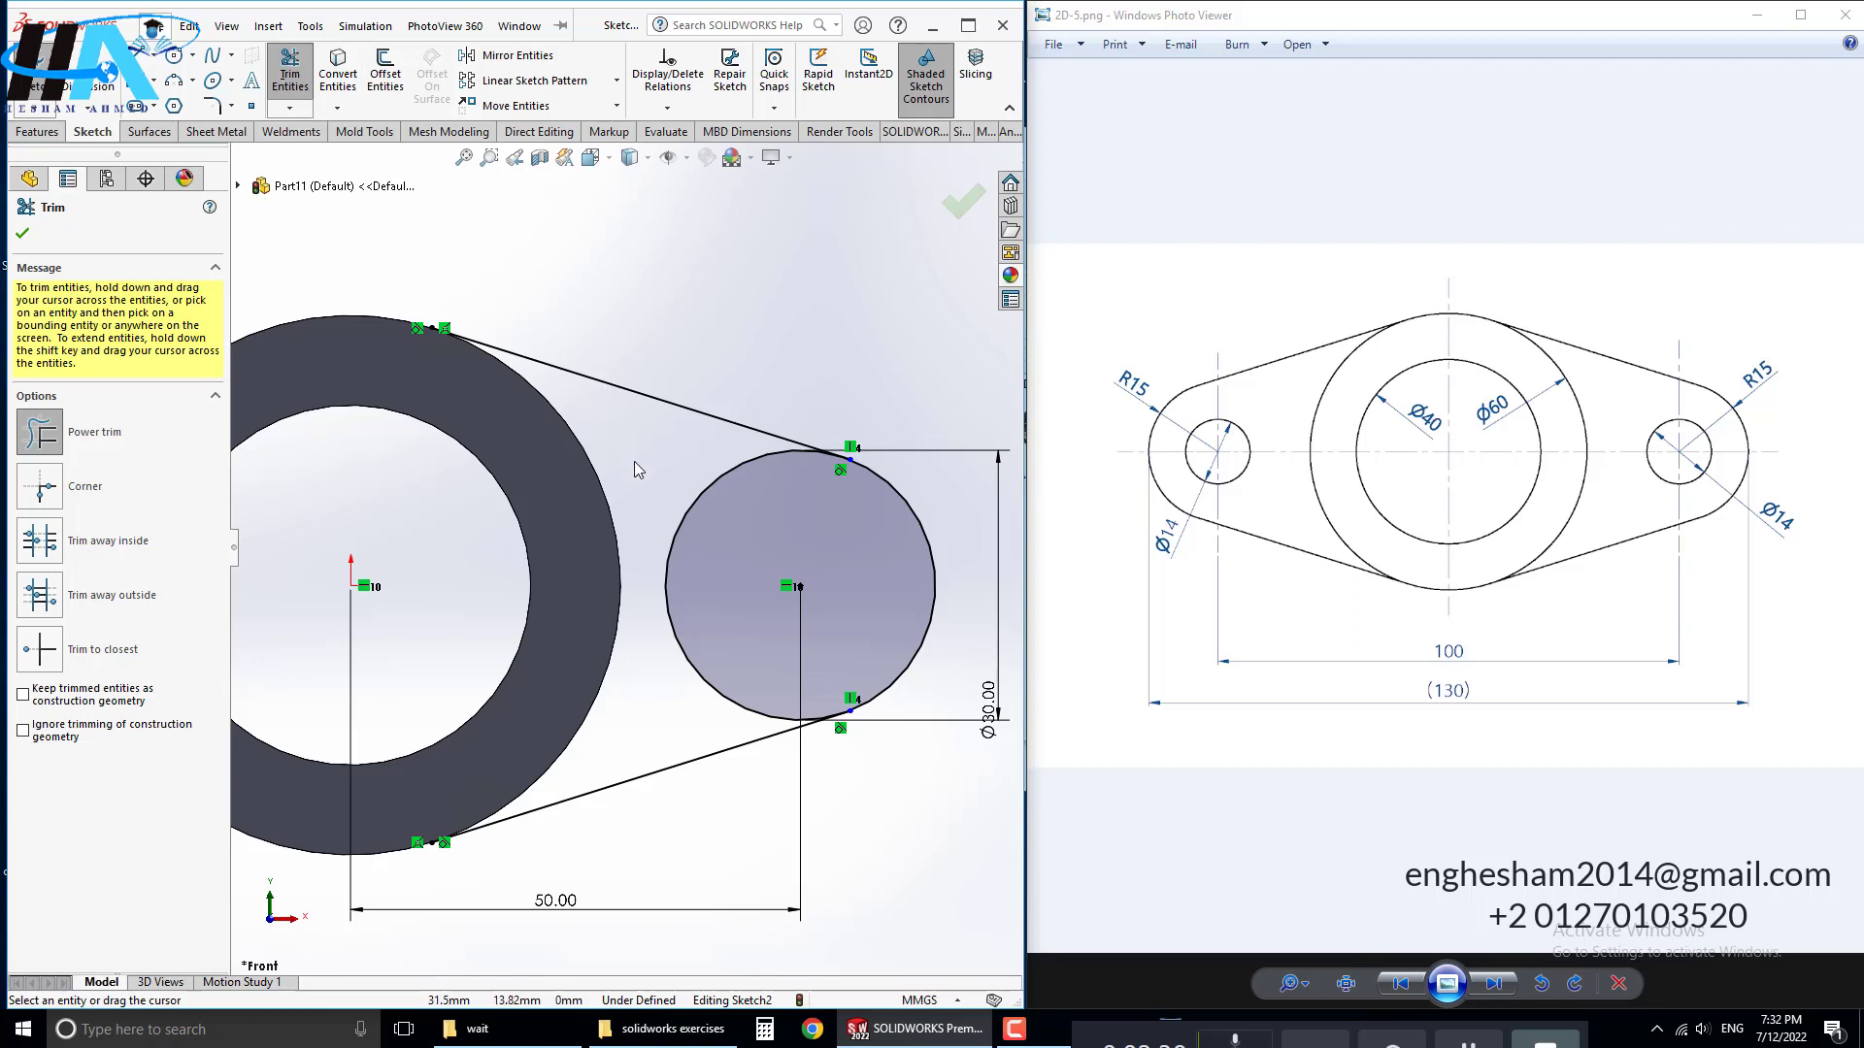
Step: Power-trim the lug circle's inner arc and the small overlap at the lower tangent point
left_click_drag(723, 514, 772, 537)
scroll(772, 538, "down", 5)
scroll(789, 447, "down", 3)
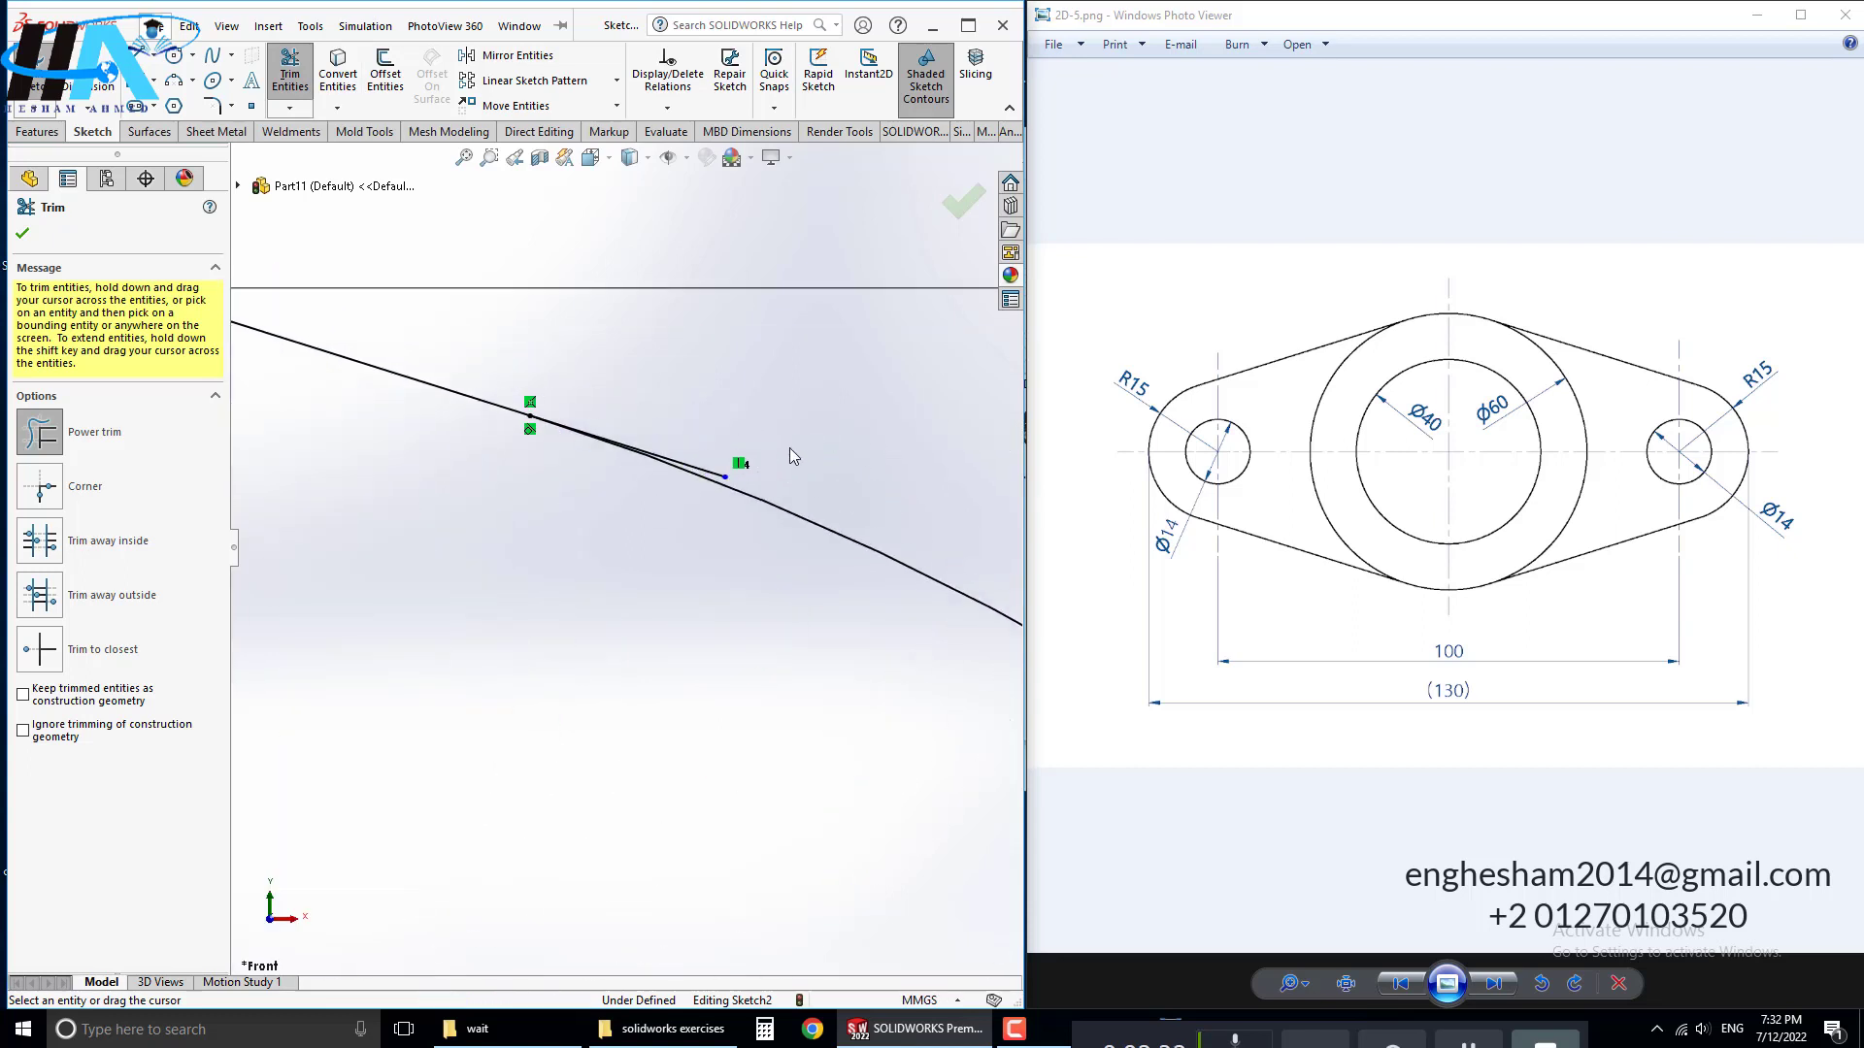
scroll(689, 445, "down", 2)
scroll(742, 552, "up", 2)
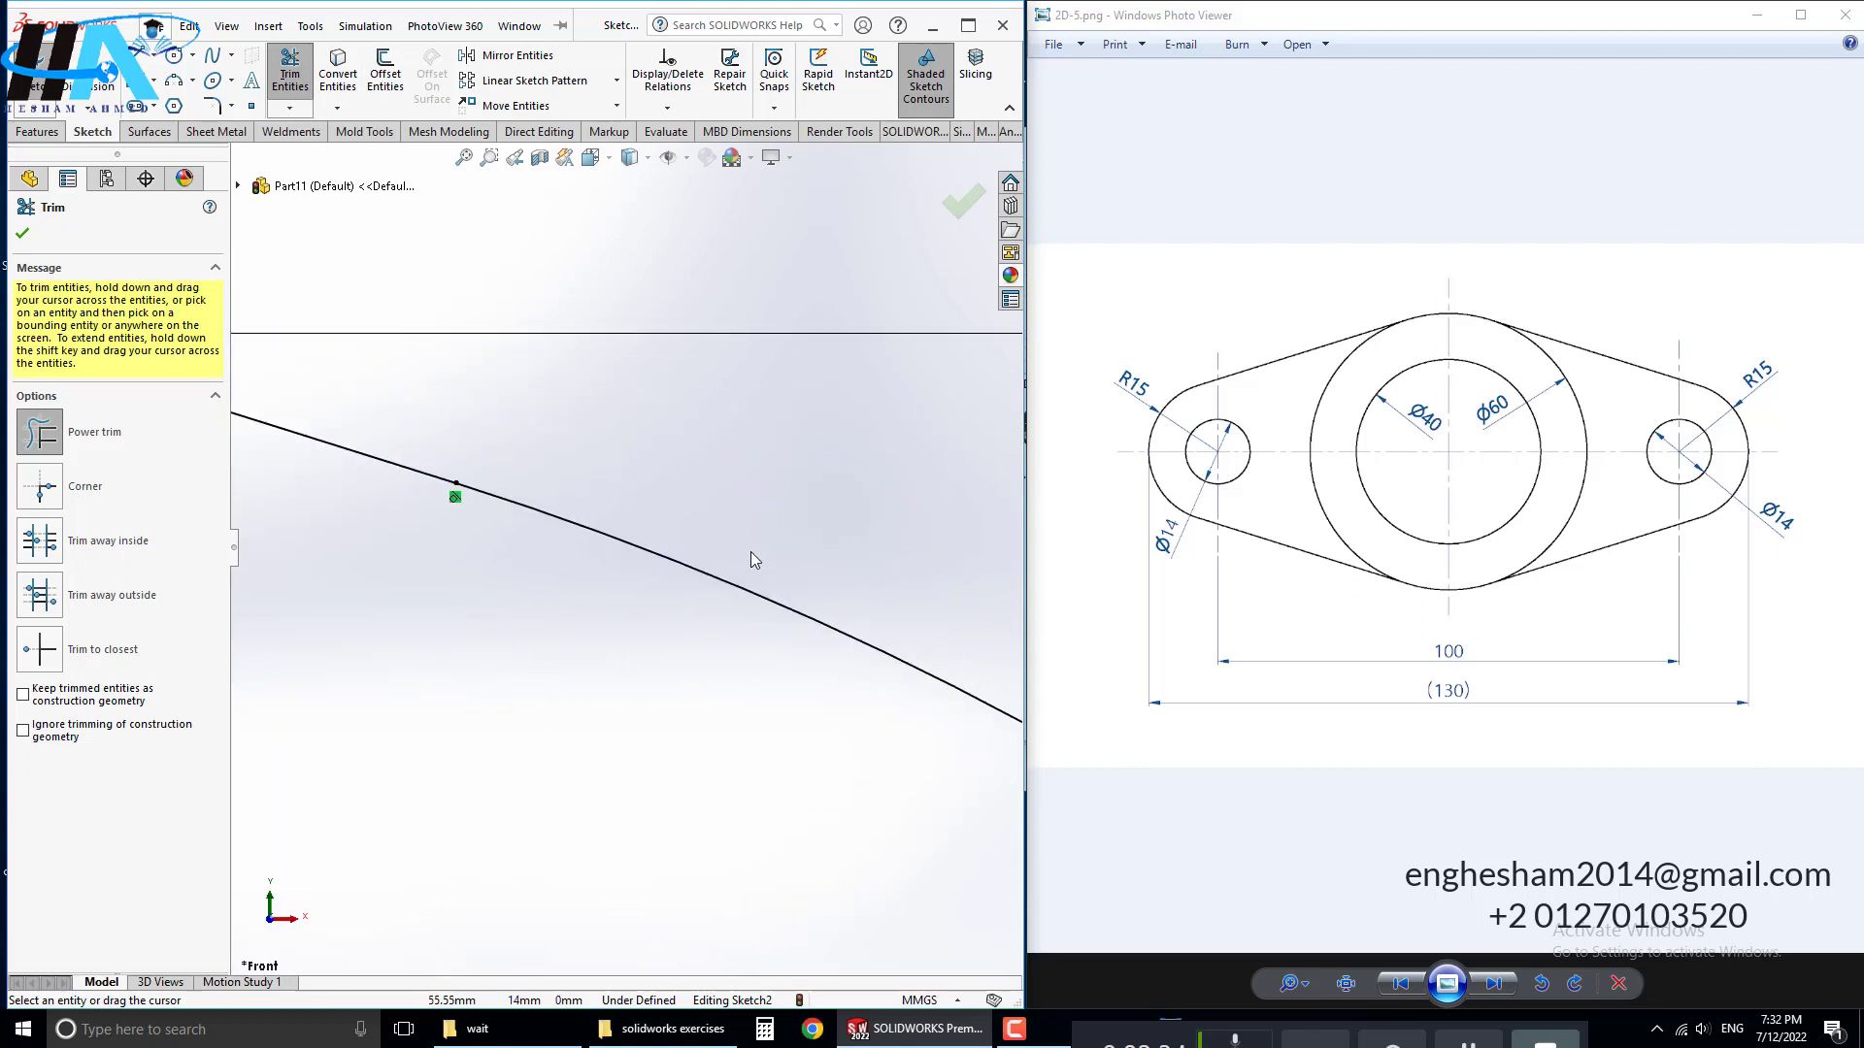
scroll(743, 551, "up", 3)
scroll(596, 793, "up", 2)
scroll(596, 793, "down", 3)
scroll(782, 591, "down", 2)
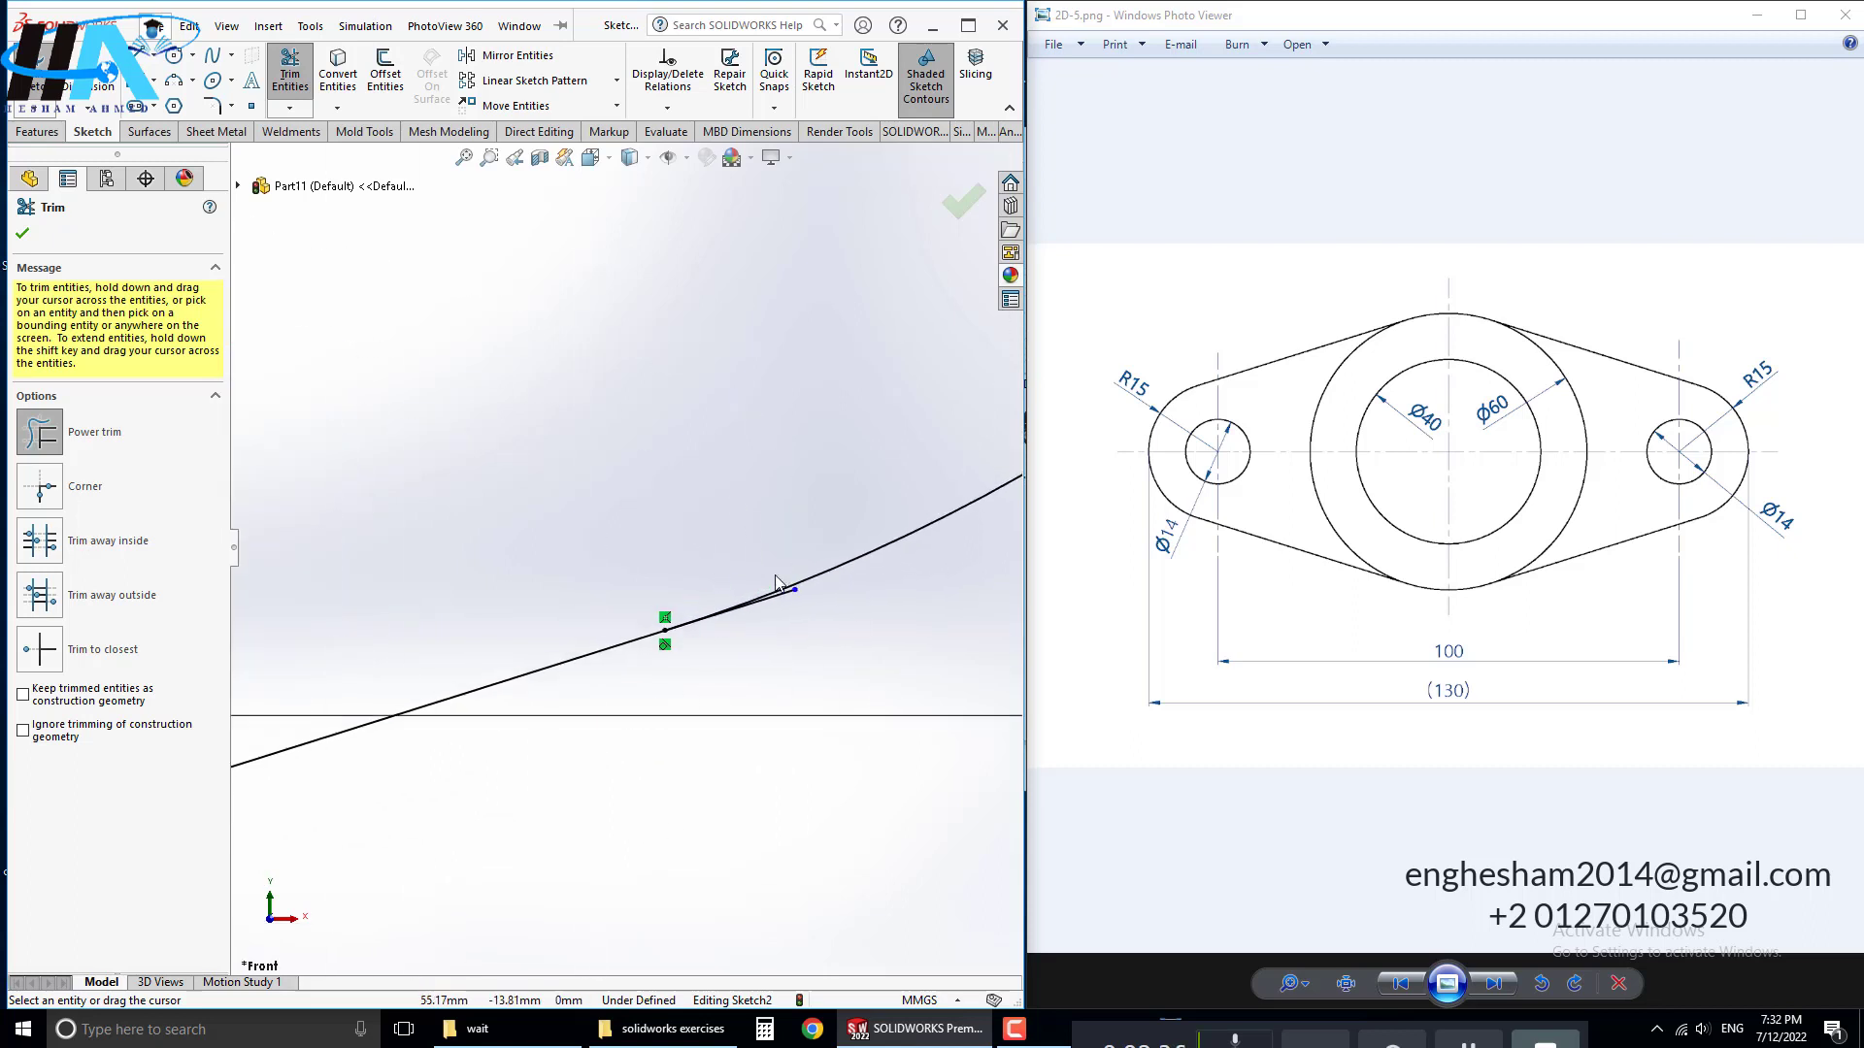
scroll(782, 592, "down", 2)
mouse_move(805, 676)
left_mouse_down()
mouse_move(801, 610)
mouse_move(788, 619)
left_mouse_up()
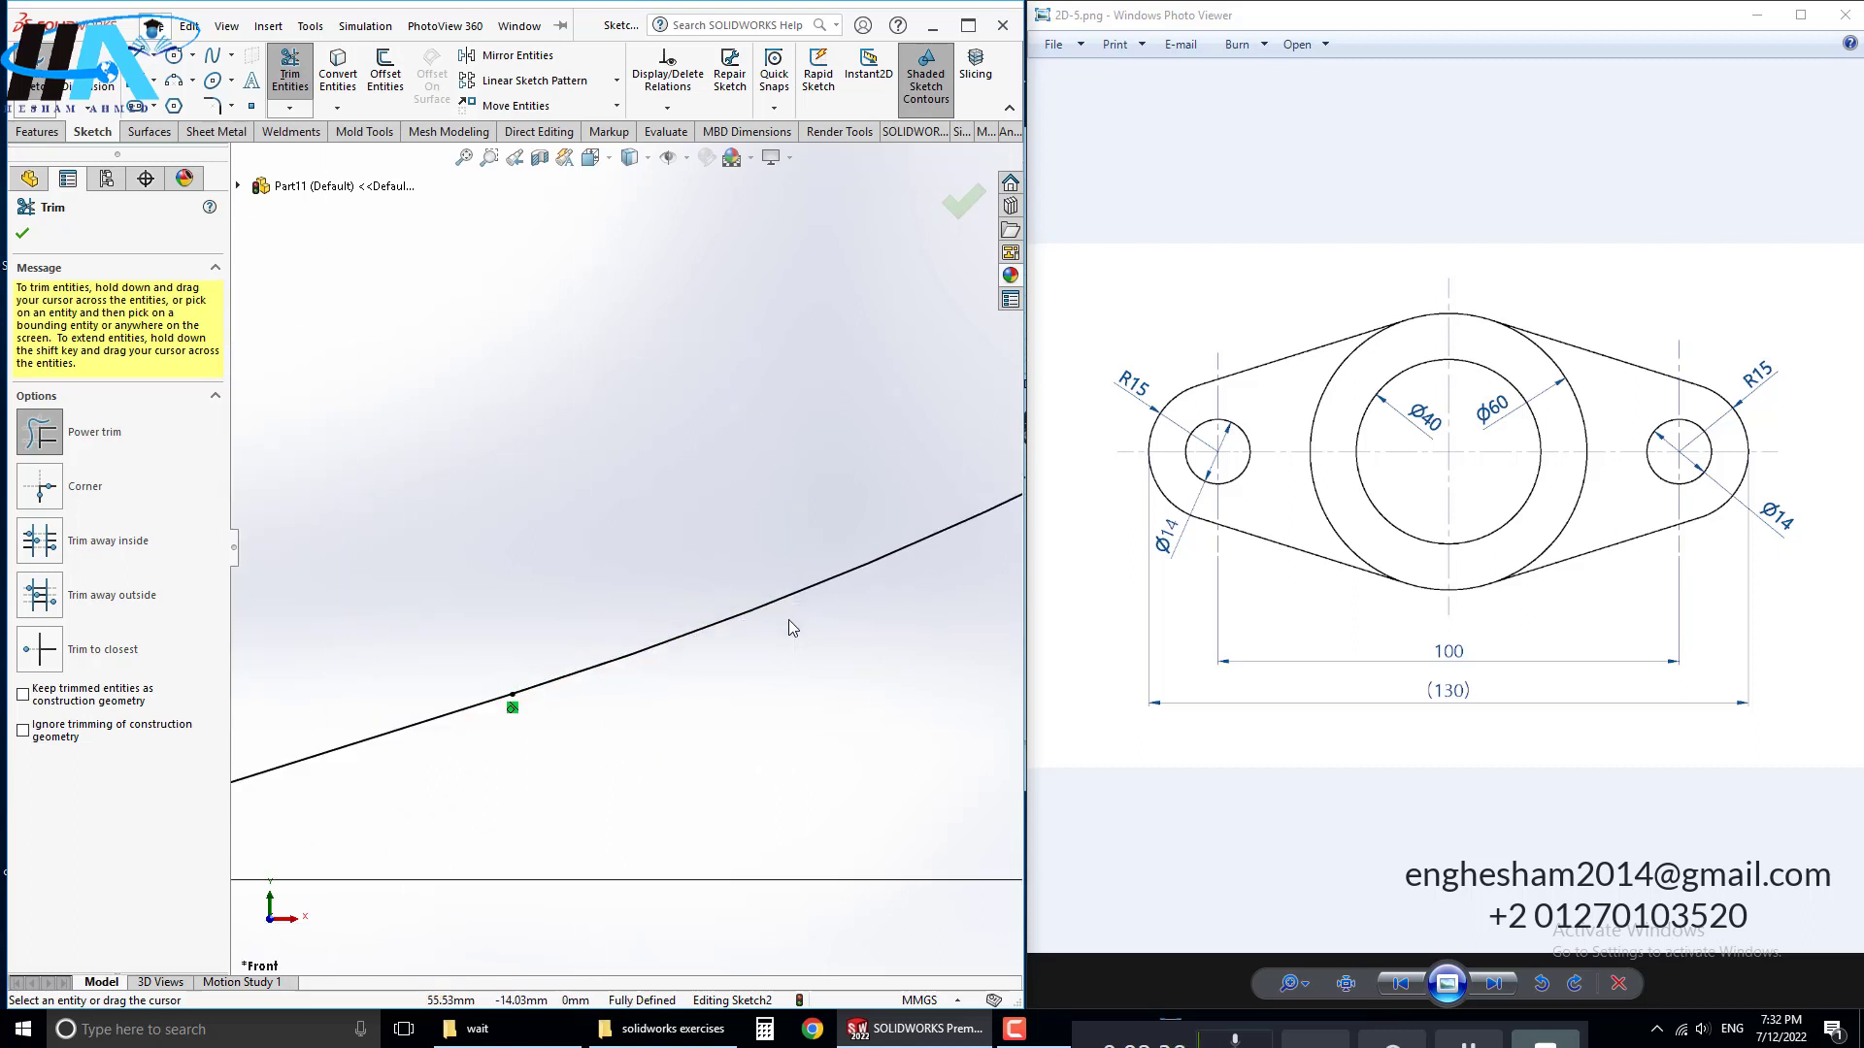
scroll(788, 620, "up", 2)
scroll(771, 644, "up", 3)
scroll(707, 608, "up", 3)
scroll(377, 466, "down", 2)
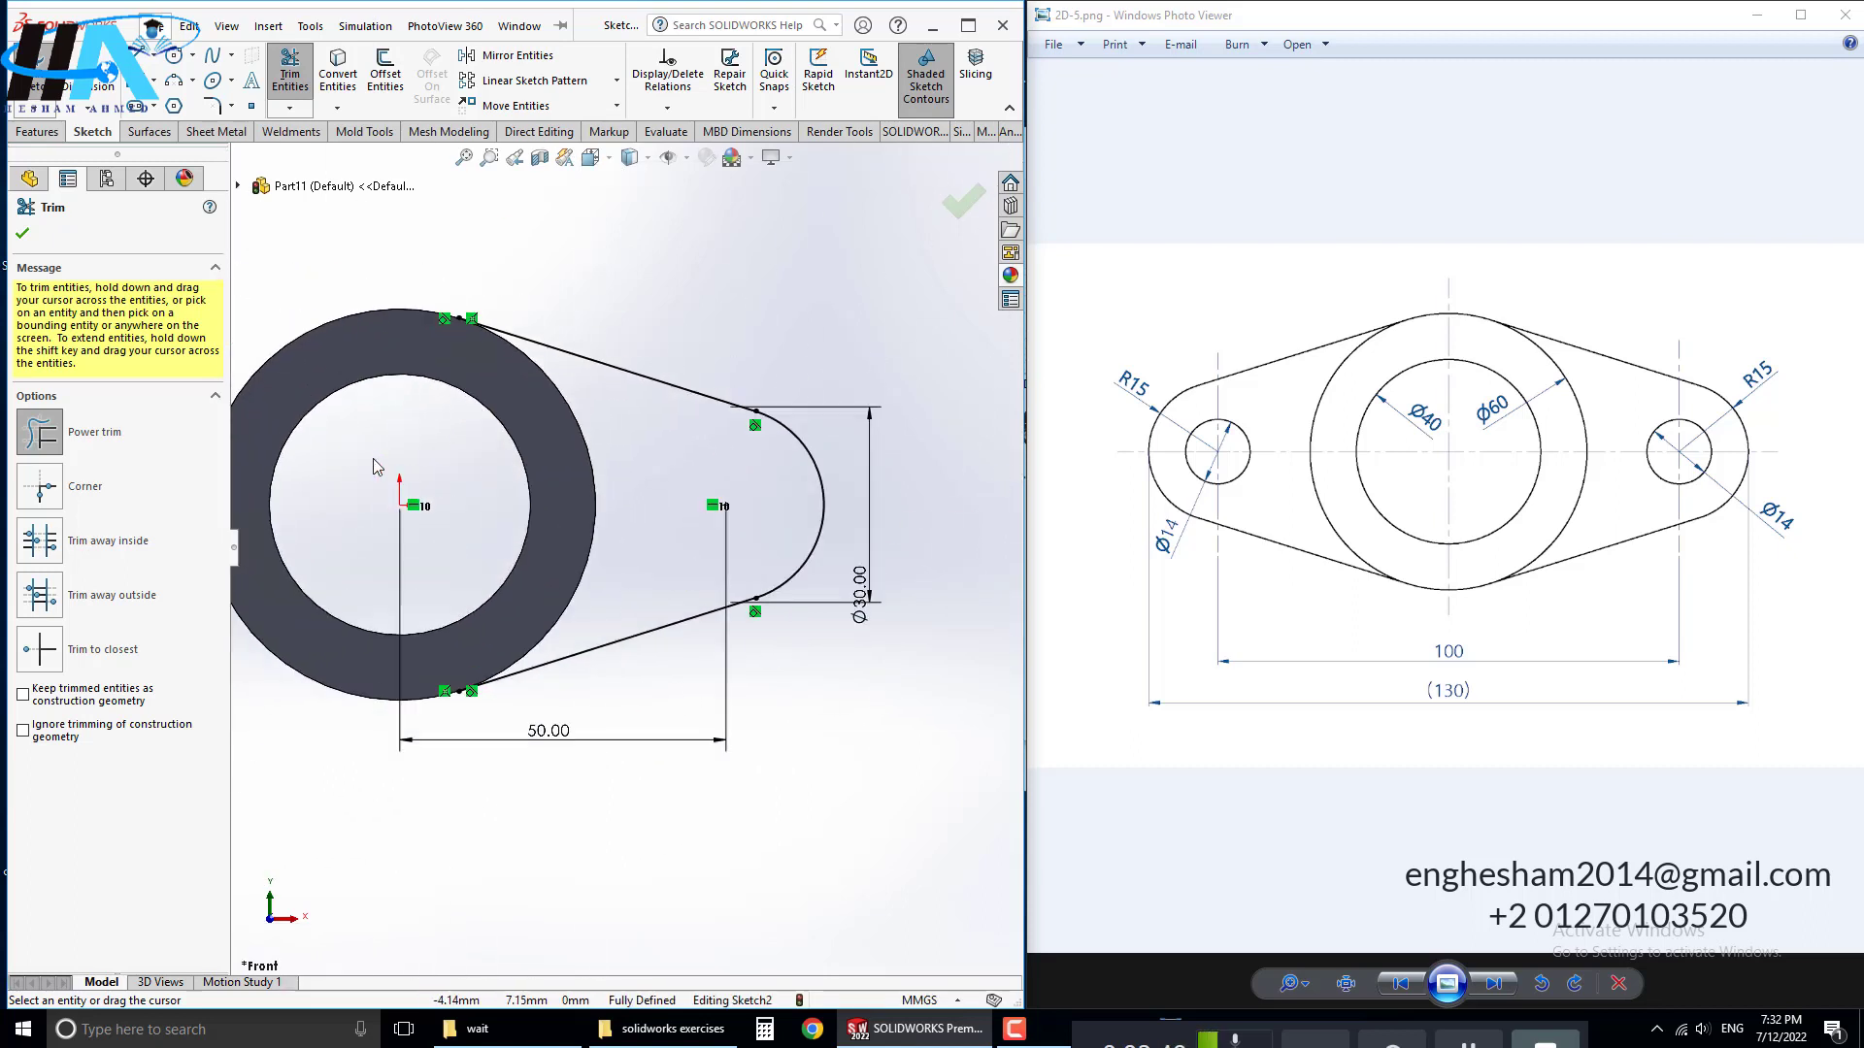
key("Escape")
scroll(403, 445, "up", 2)
scroll(630, 485, "up", 1)
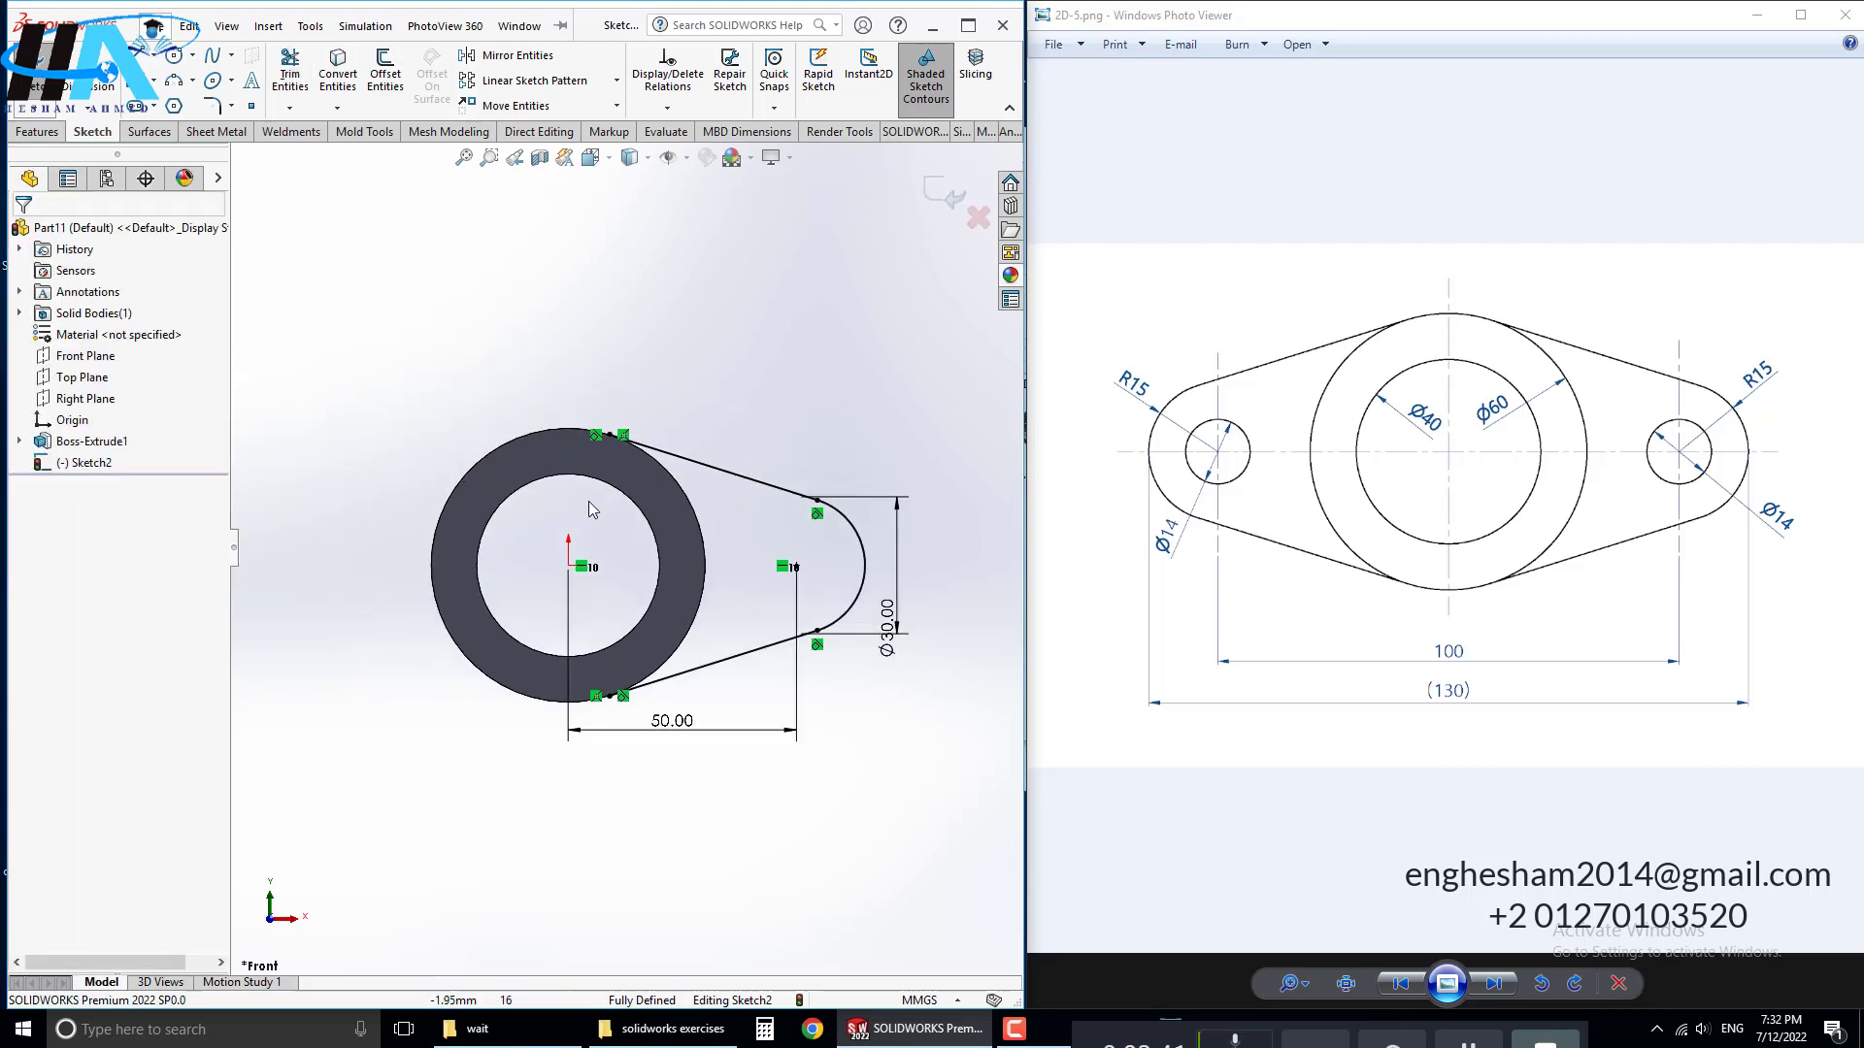
Step: Select and then deselect the Ø60 outer circle of the boss
left_click(679, 492)
left_click(359, 76)
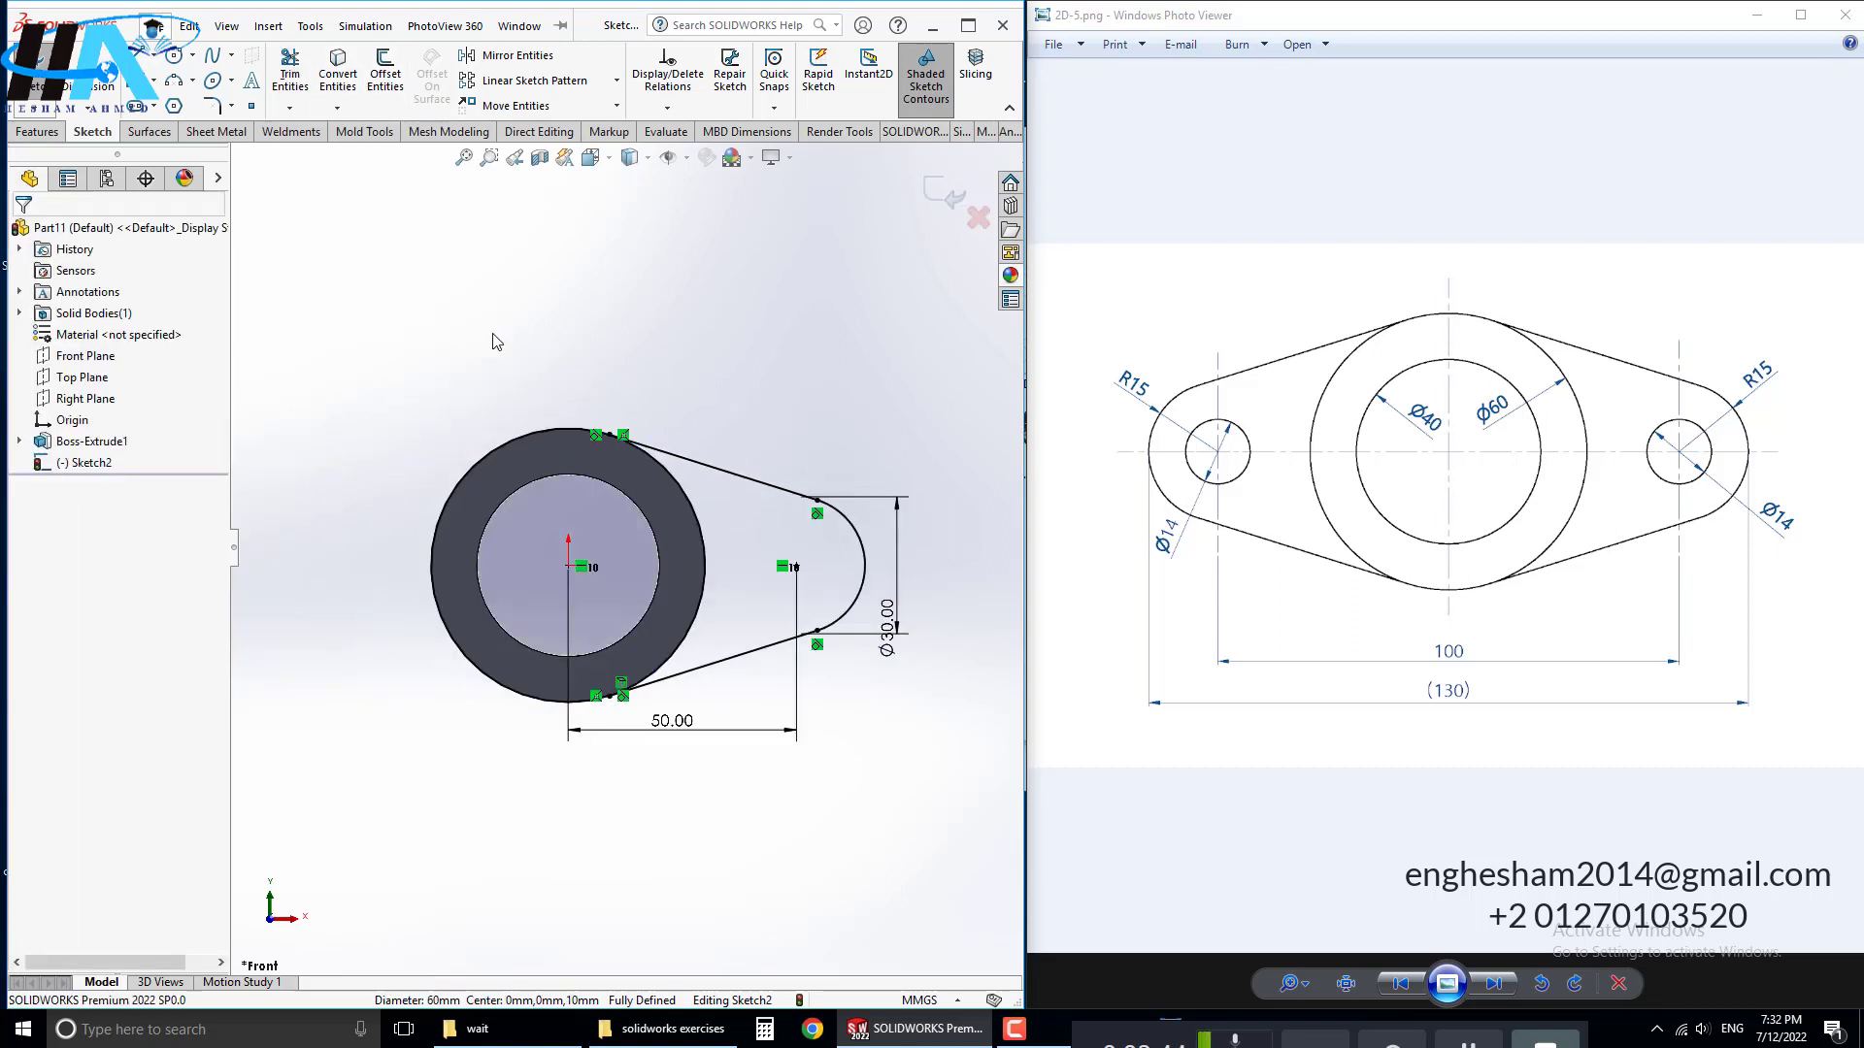
left_click(290, 73)
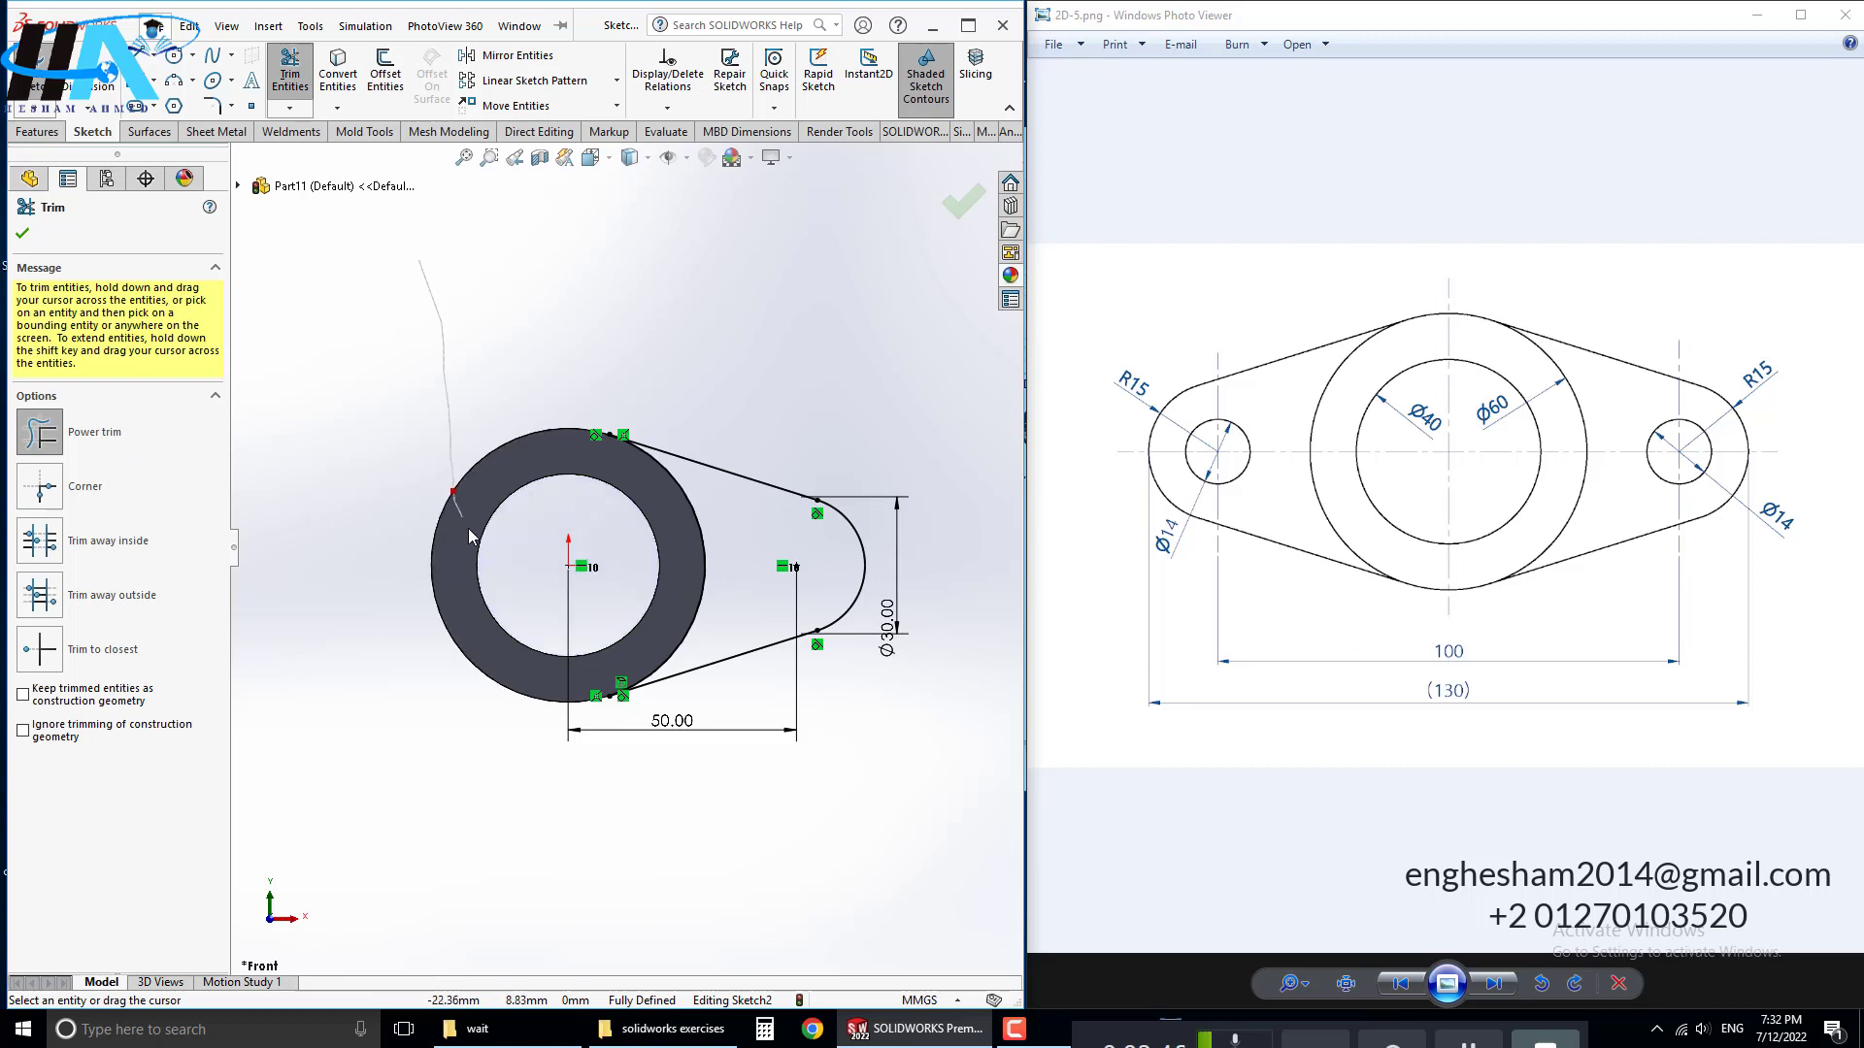
Step: Draw a vertical centerline upward from the origin
left_click(155, 55)
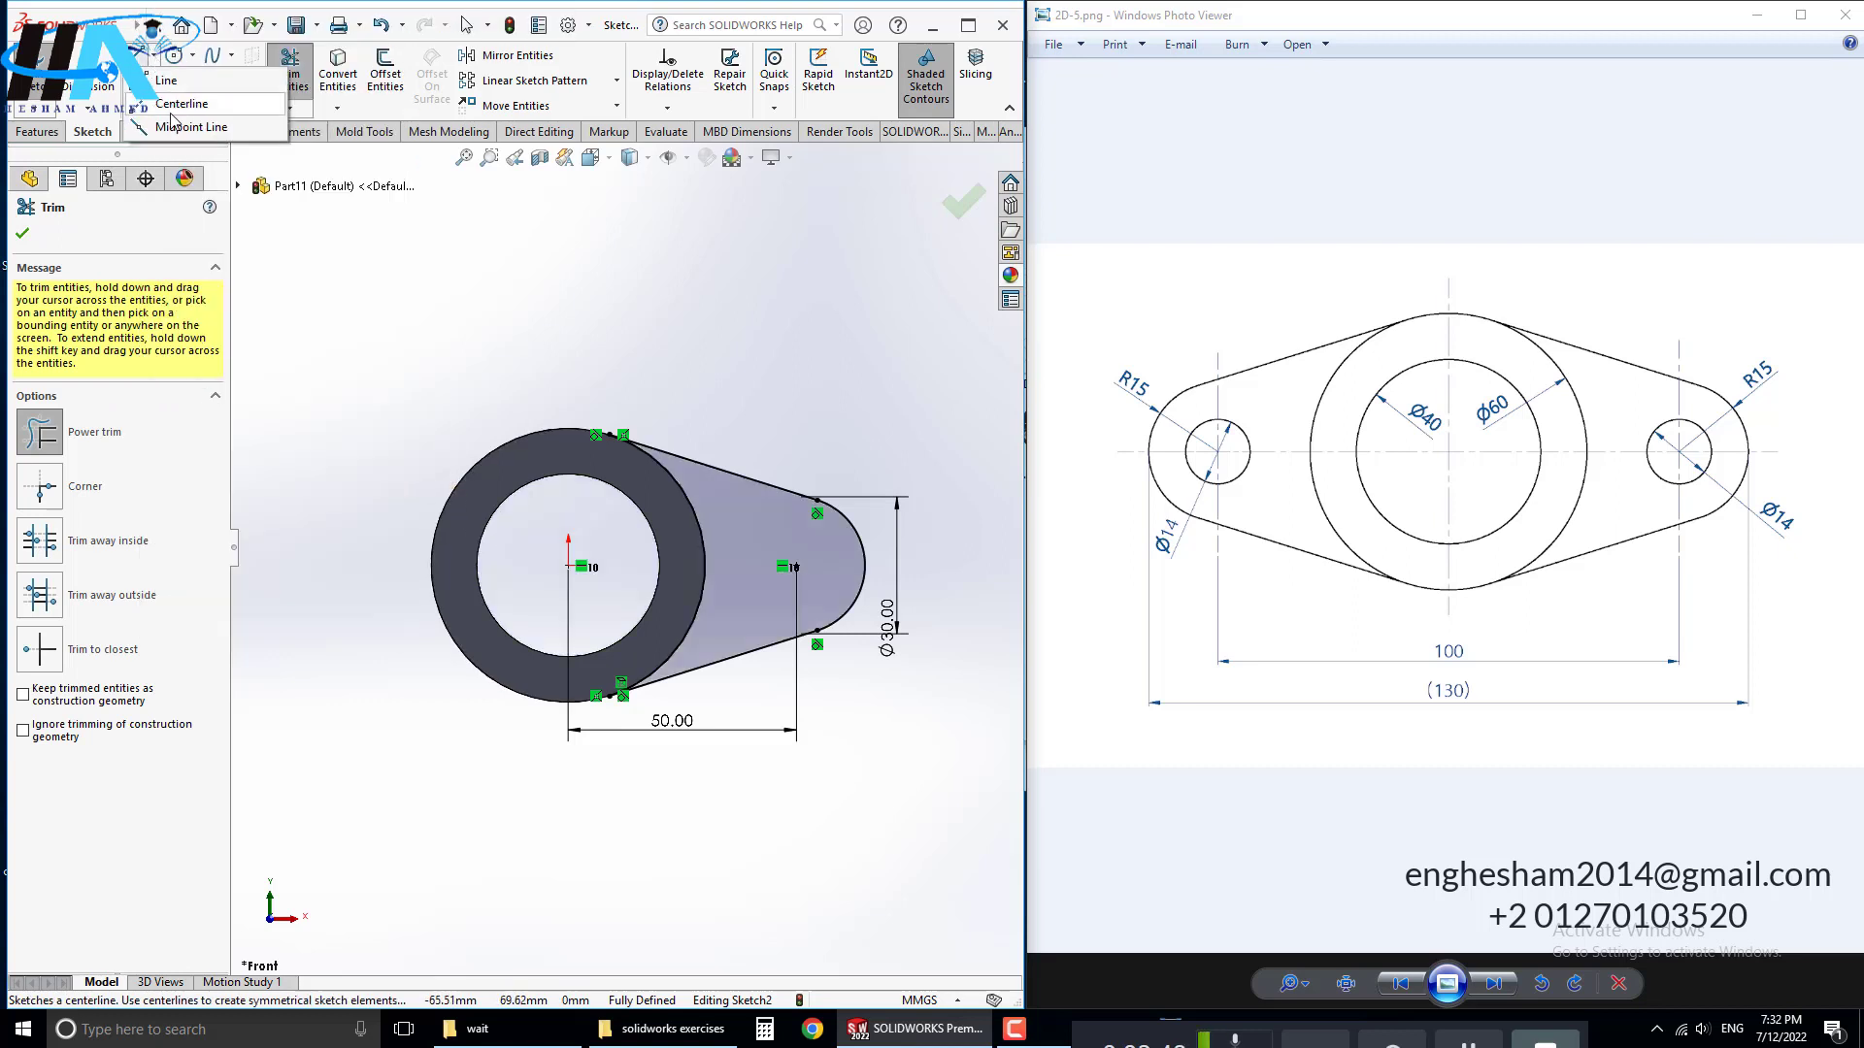
left_click(175, 114)
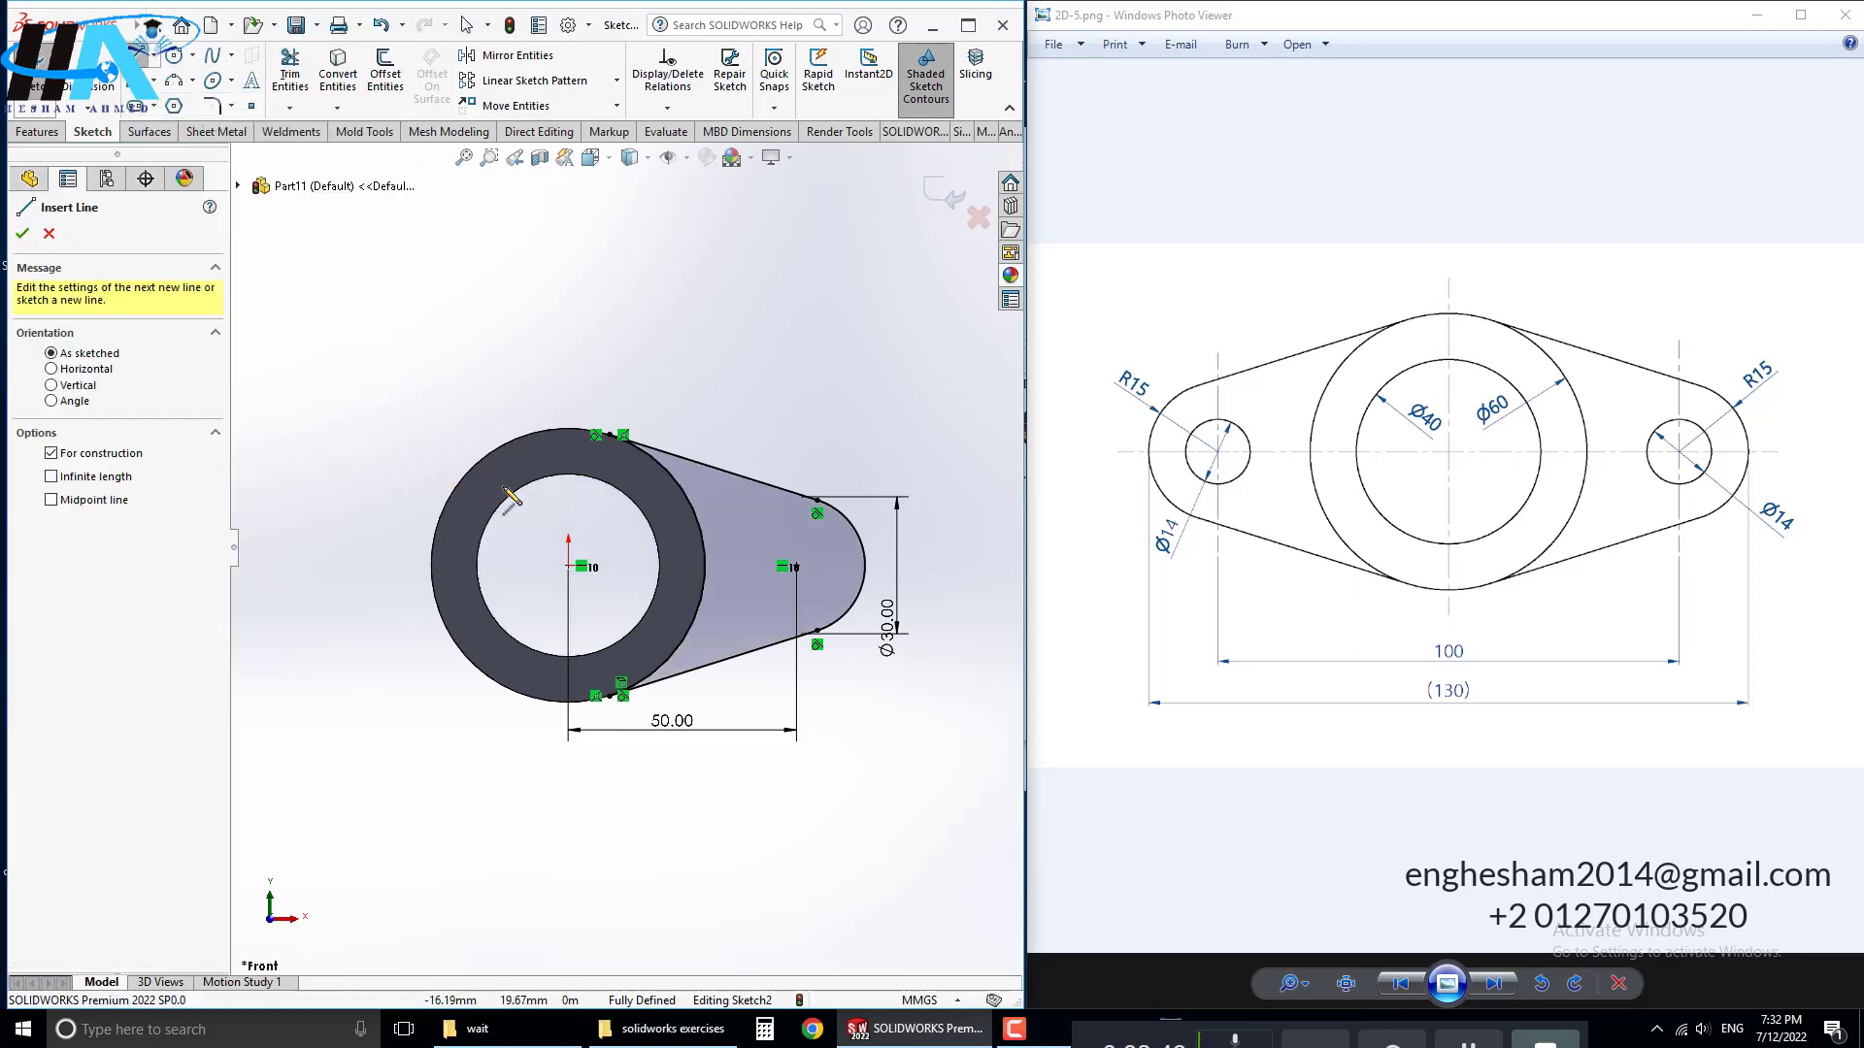
left_click(569, 566)
left_click(570, 377)
key("Escape")
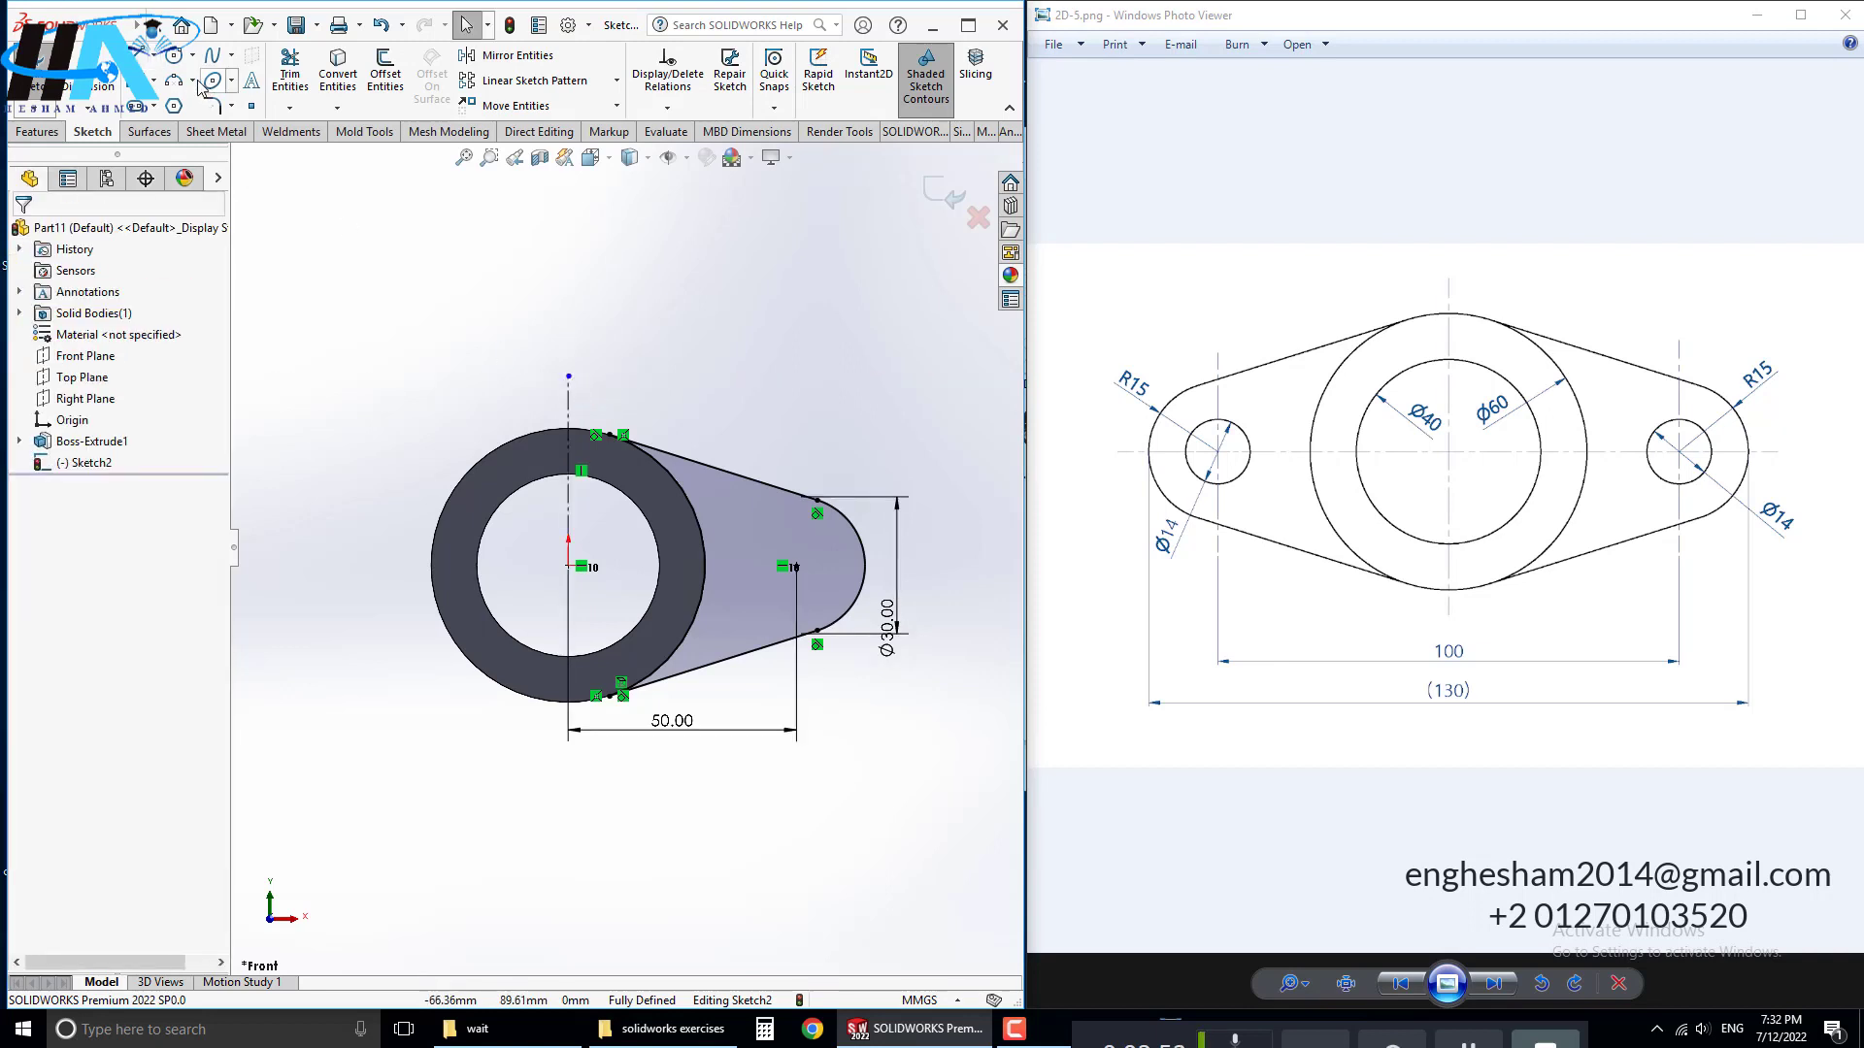
Step: Add a Ø14 hole circle centred on the right lug
left_click(177, 55)
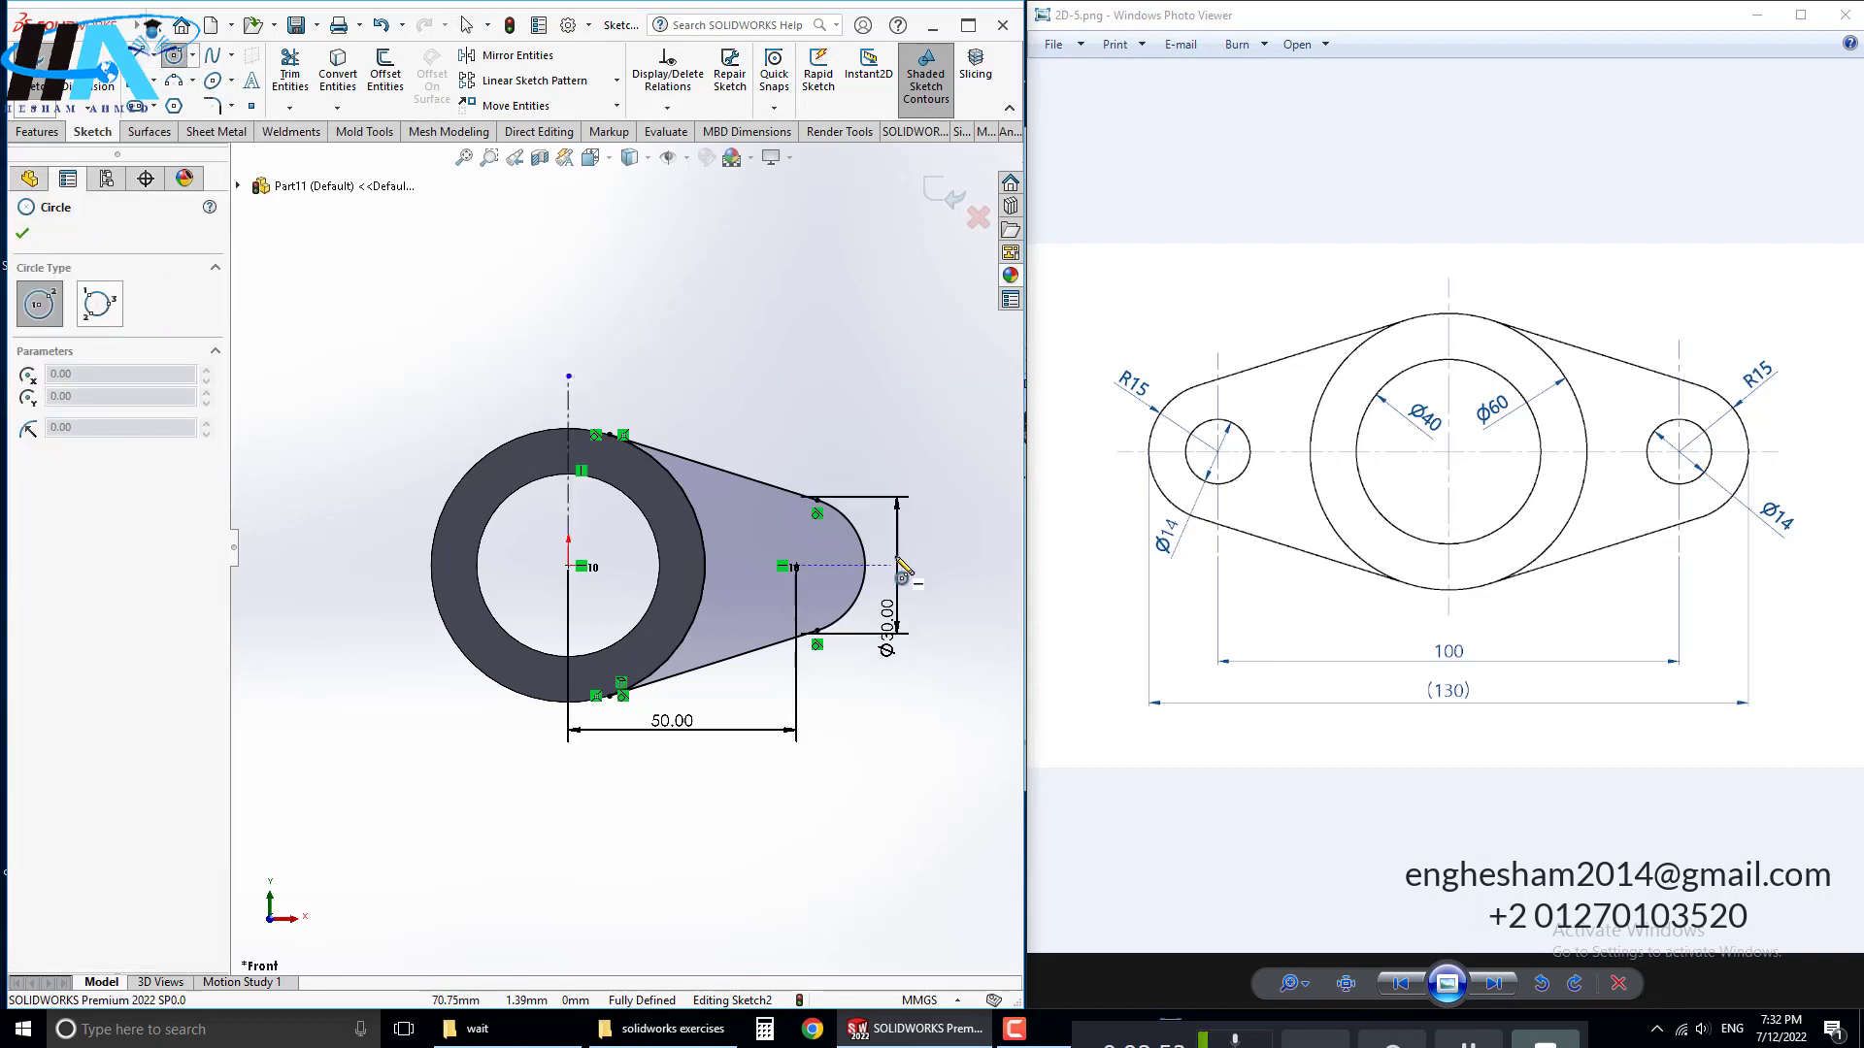
left_click(796, 567)
left_click(831, 602)
key("Escape")
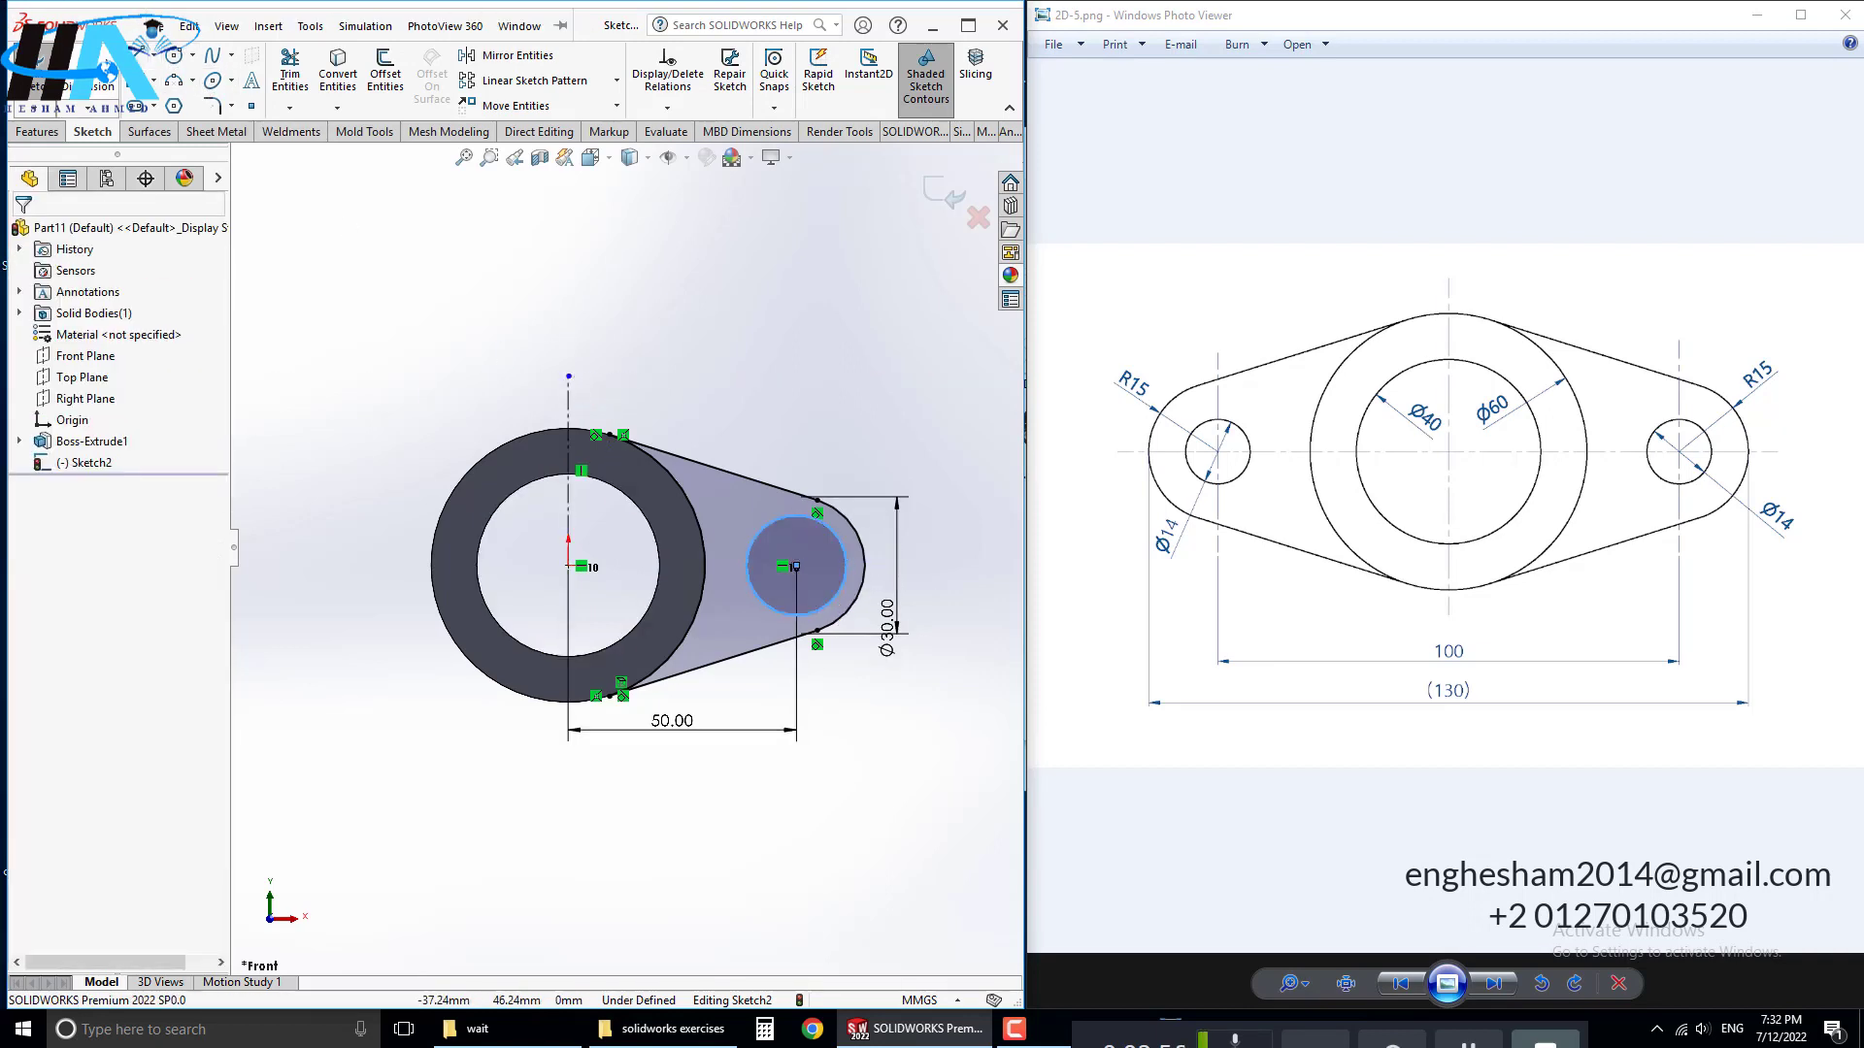
left_click(842, 585)
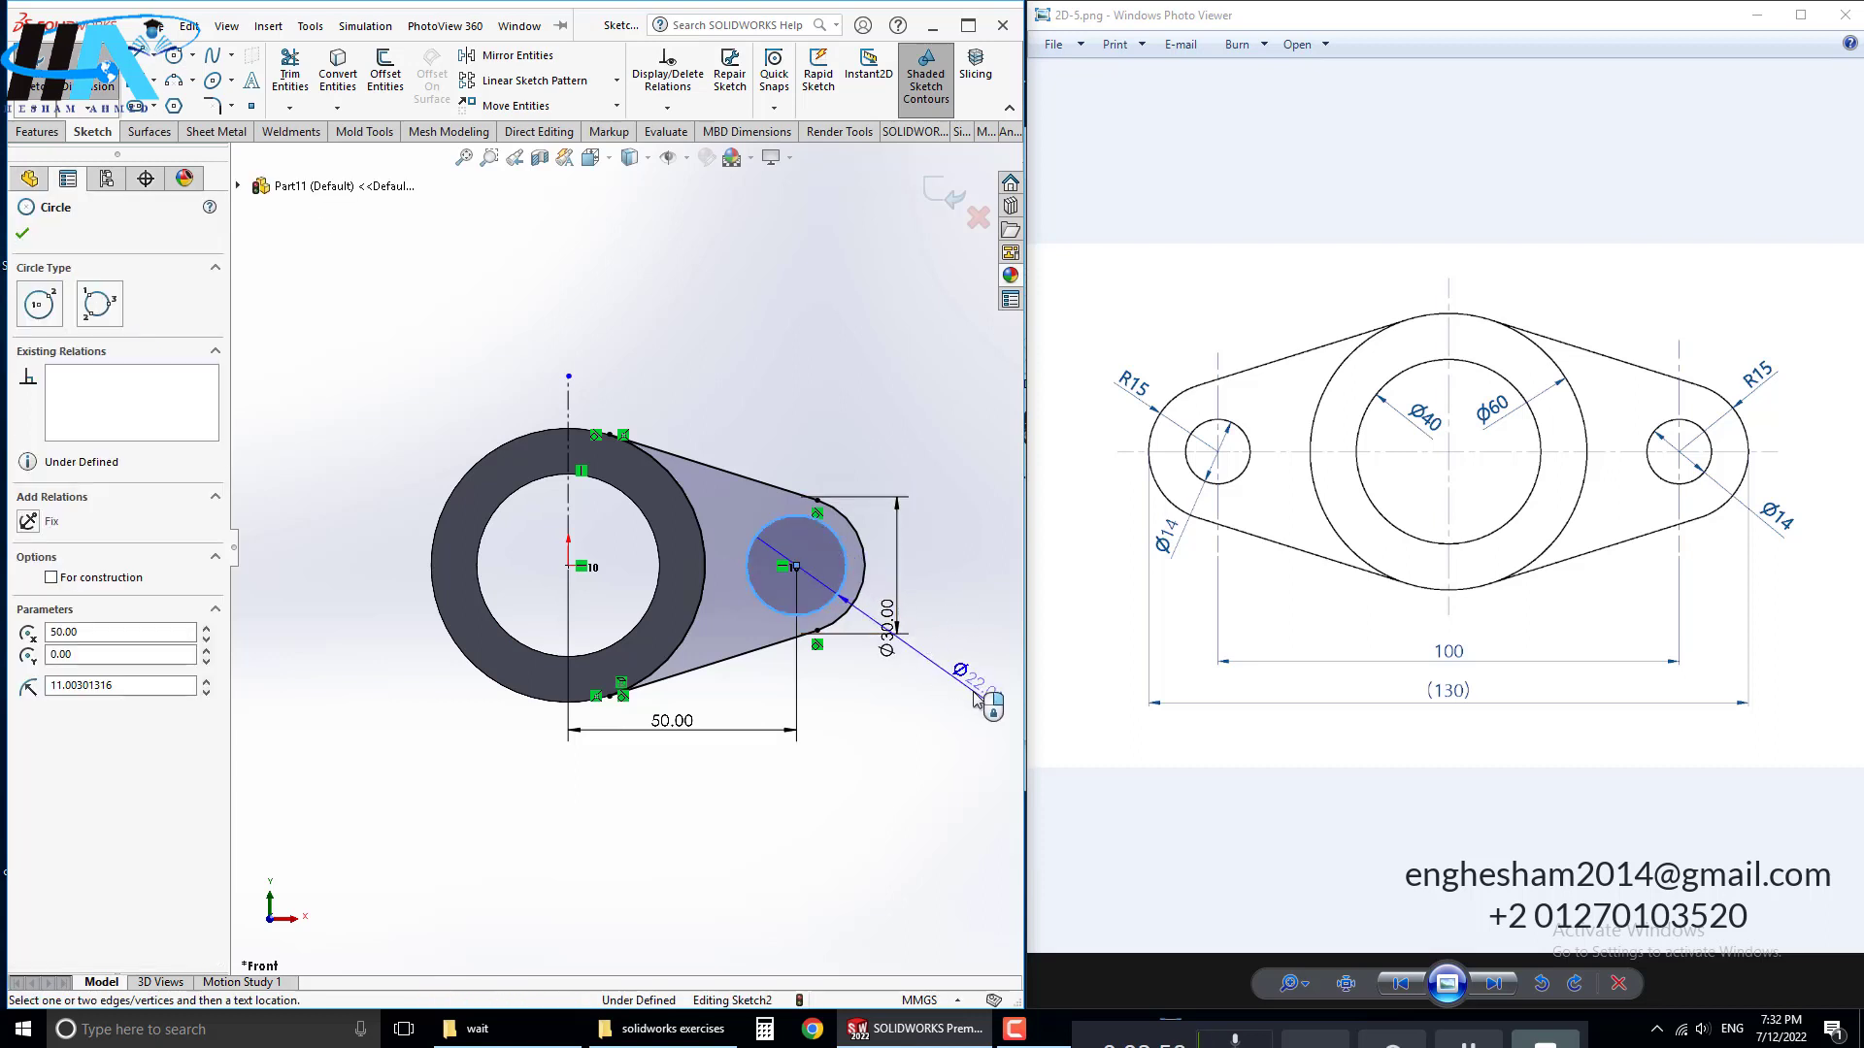
left_click(975, 697)
type("14")
key("Return")
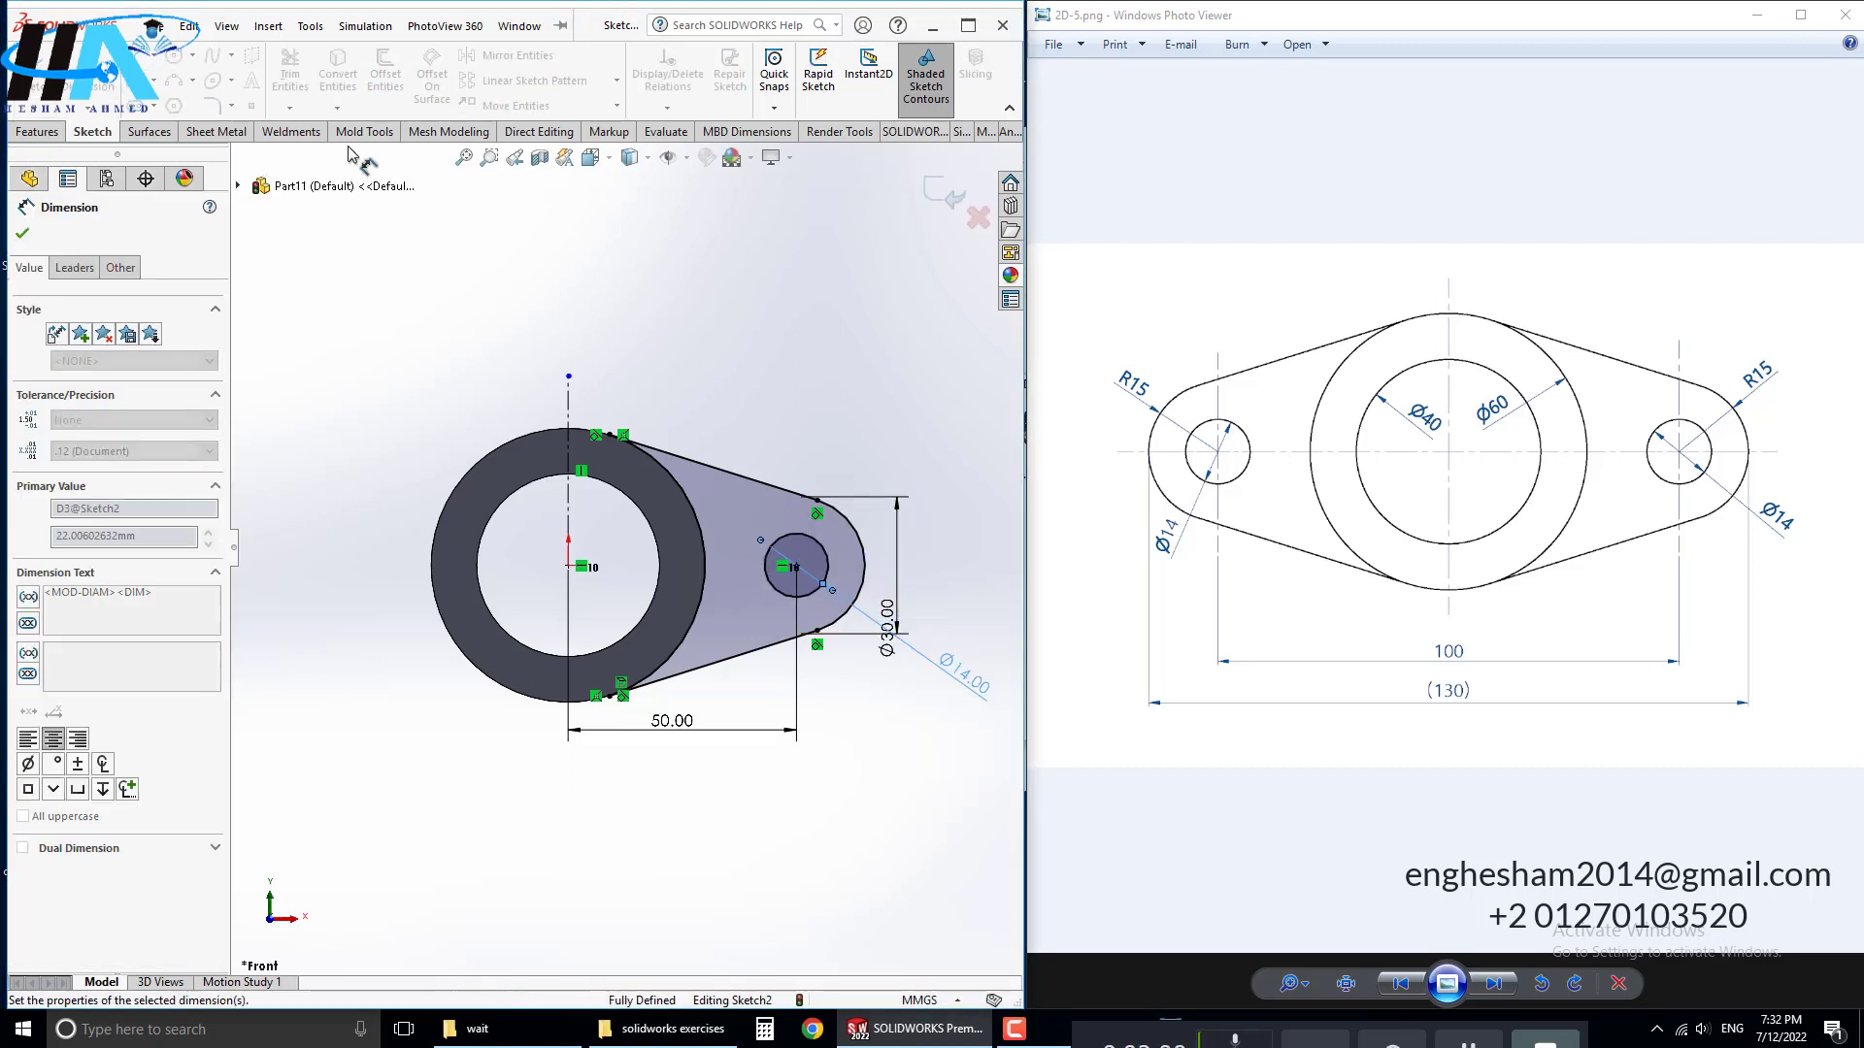
key("Escape")
Step: Mirror the right arms, lug and hole about the vertical centerline
left_click(517, 55)
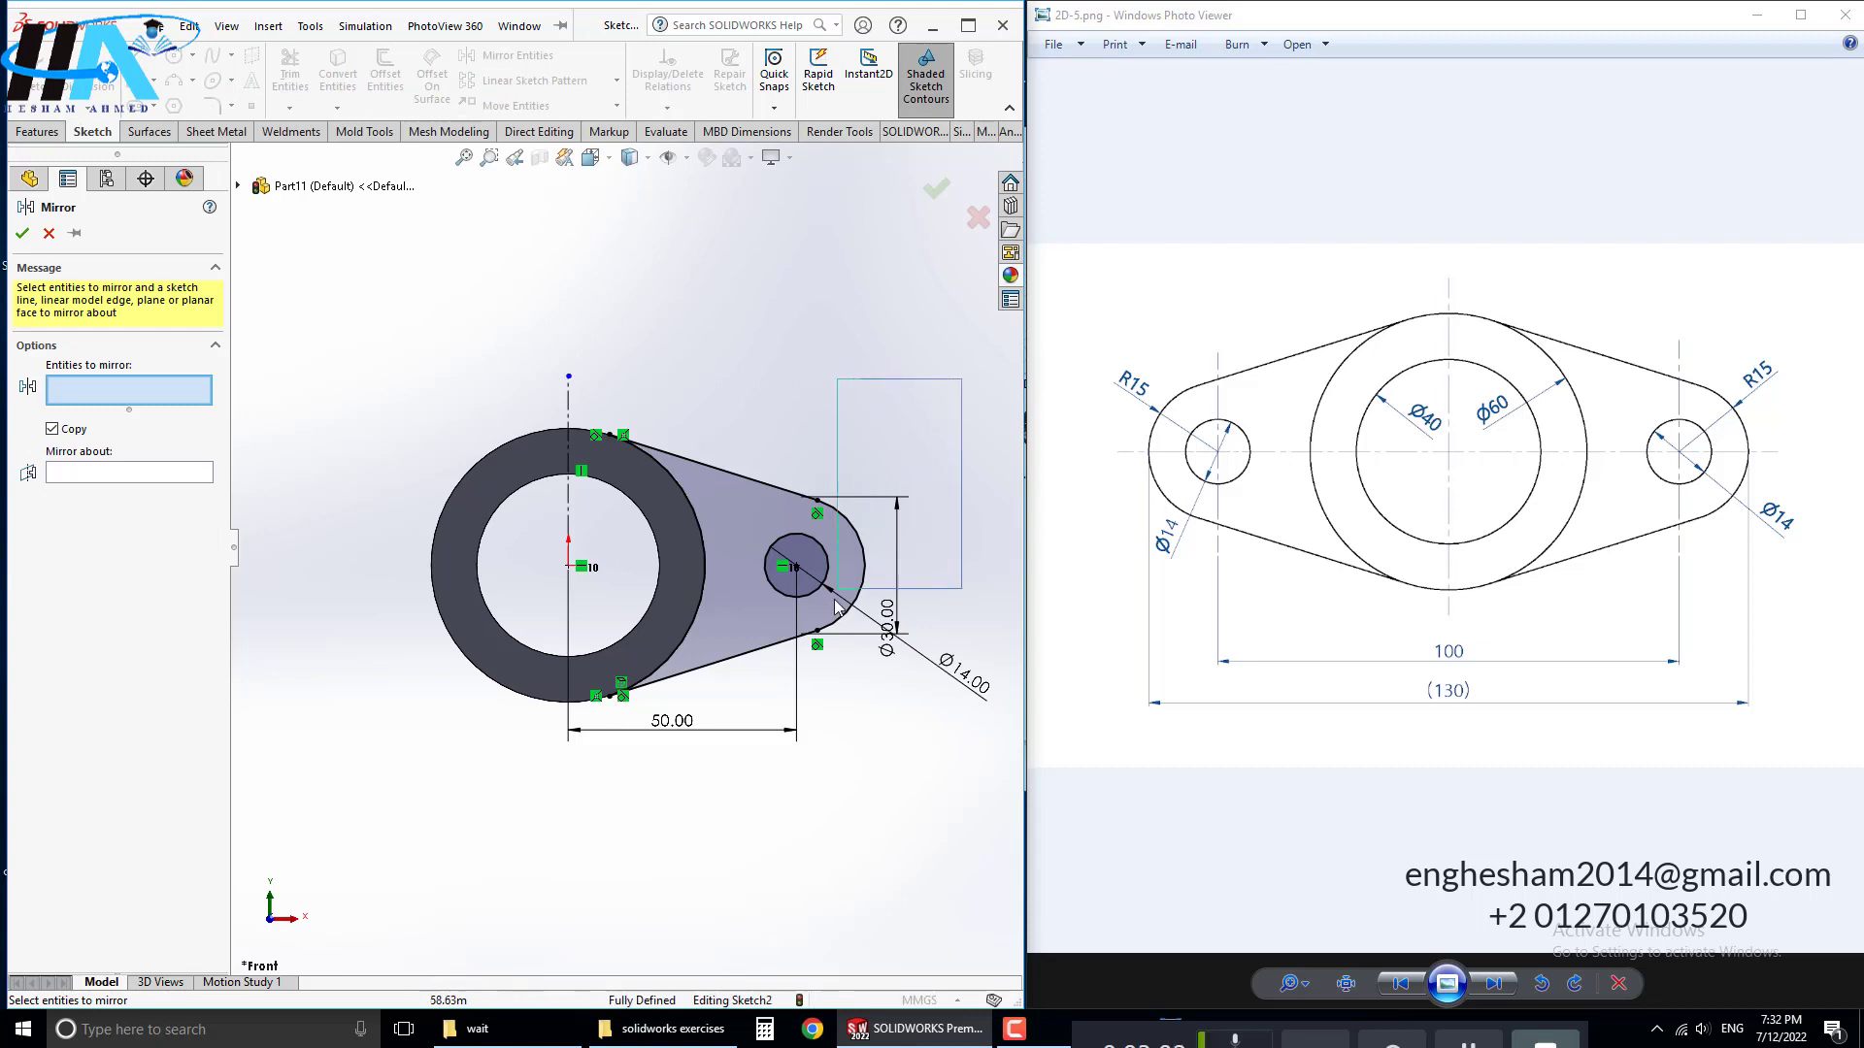
left_click_drag(835, 607, 619, 814)
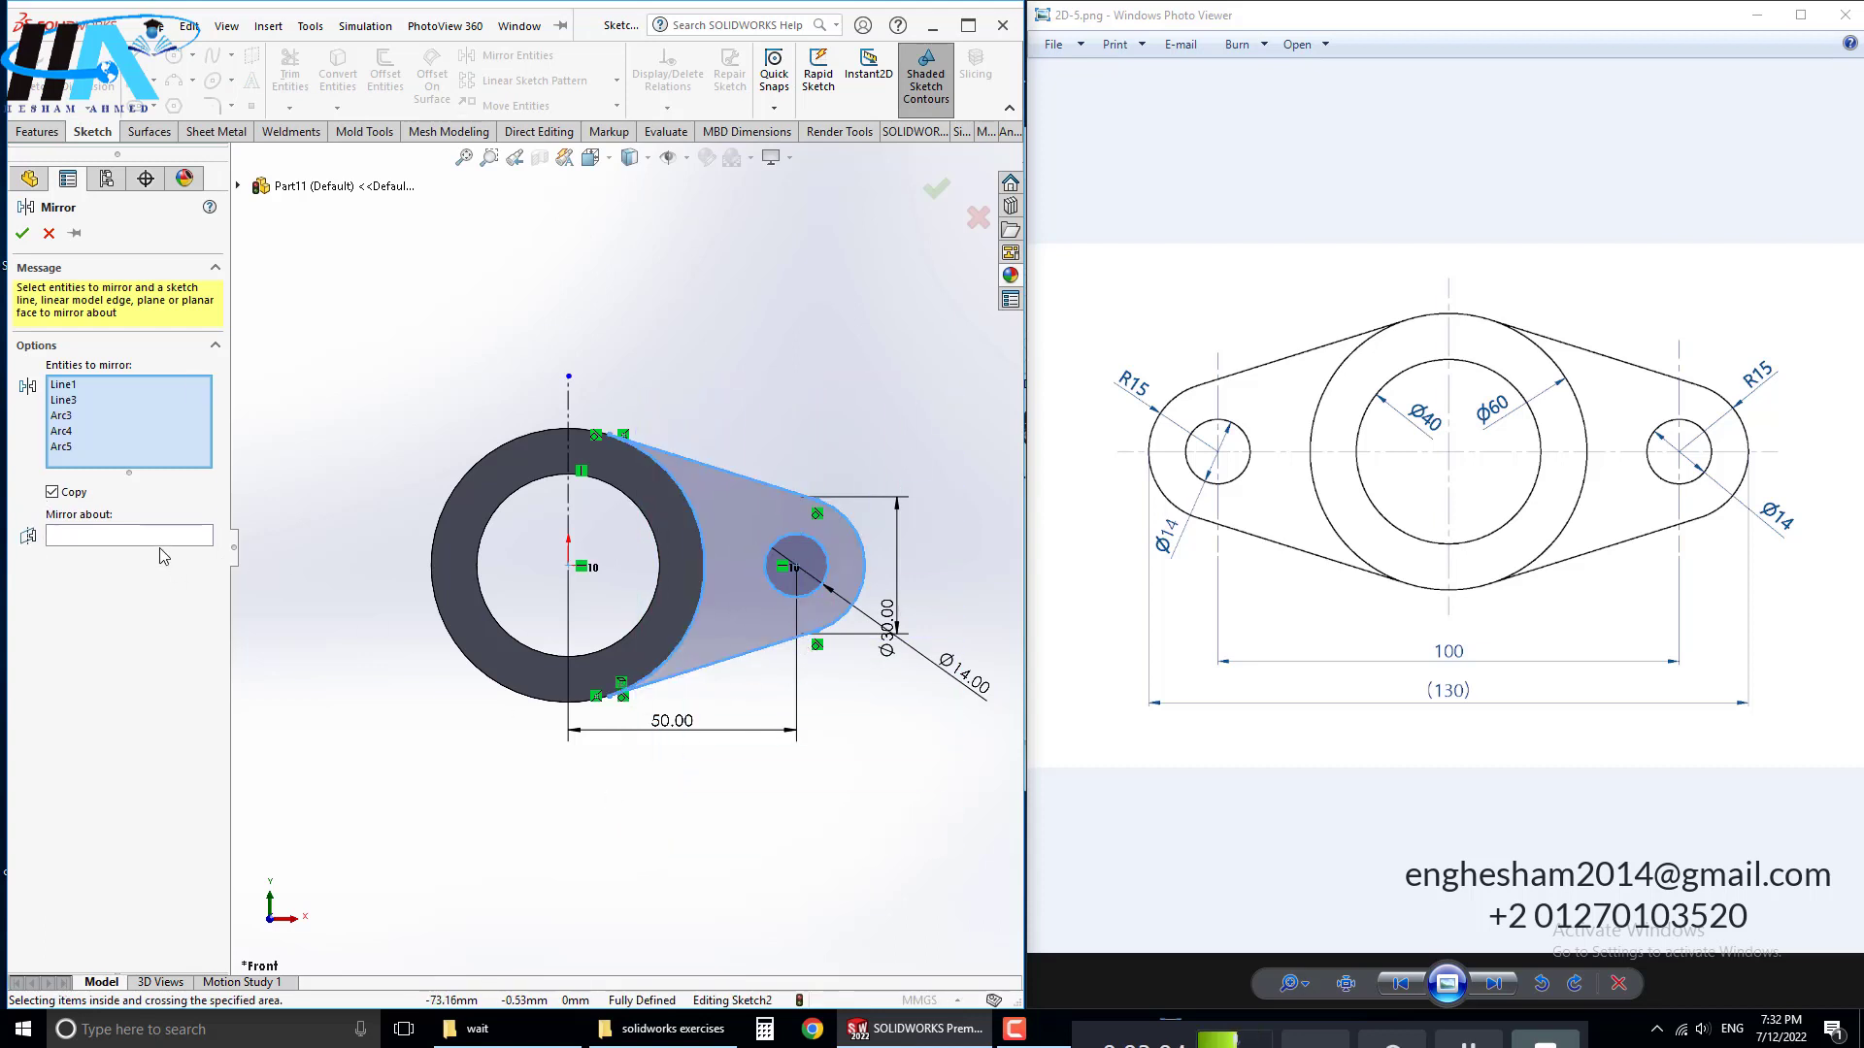
left_click(161, 536)
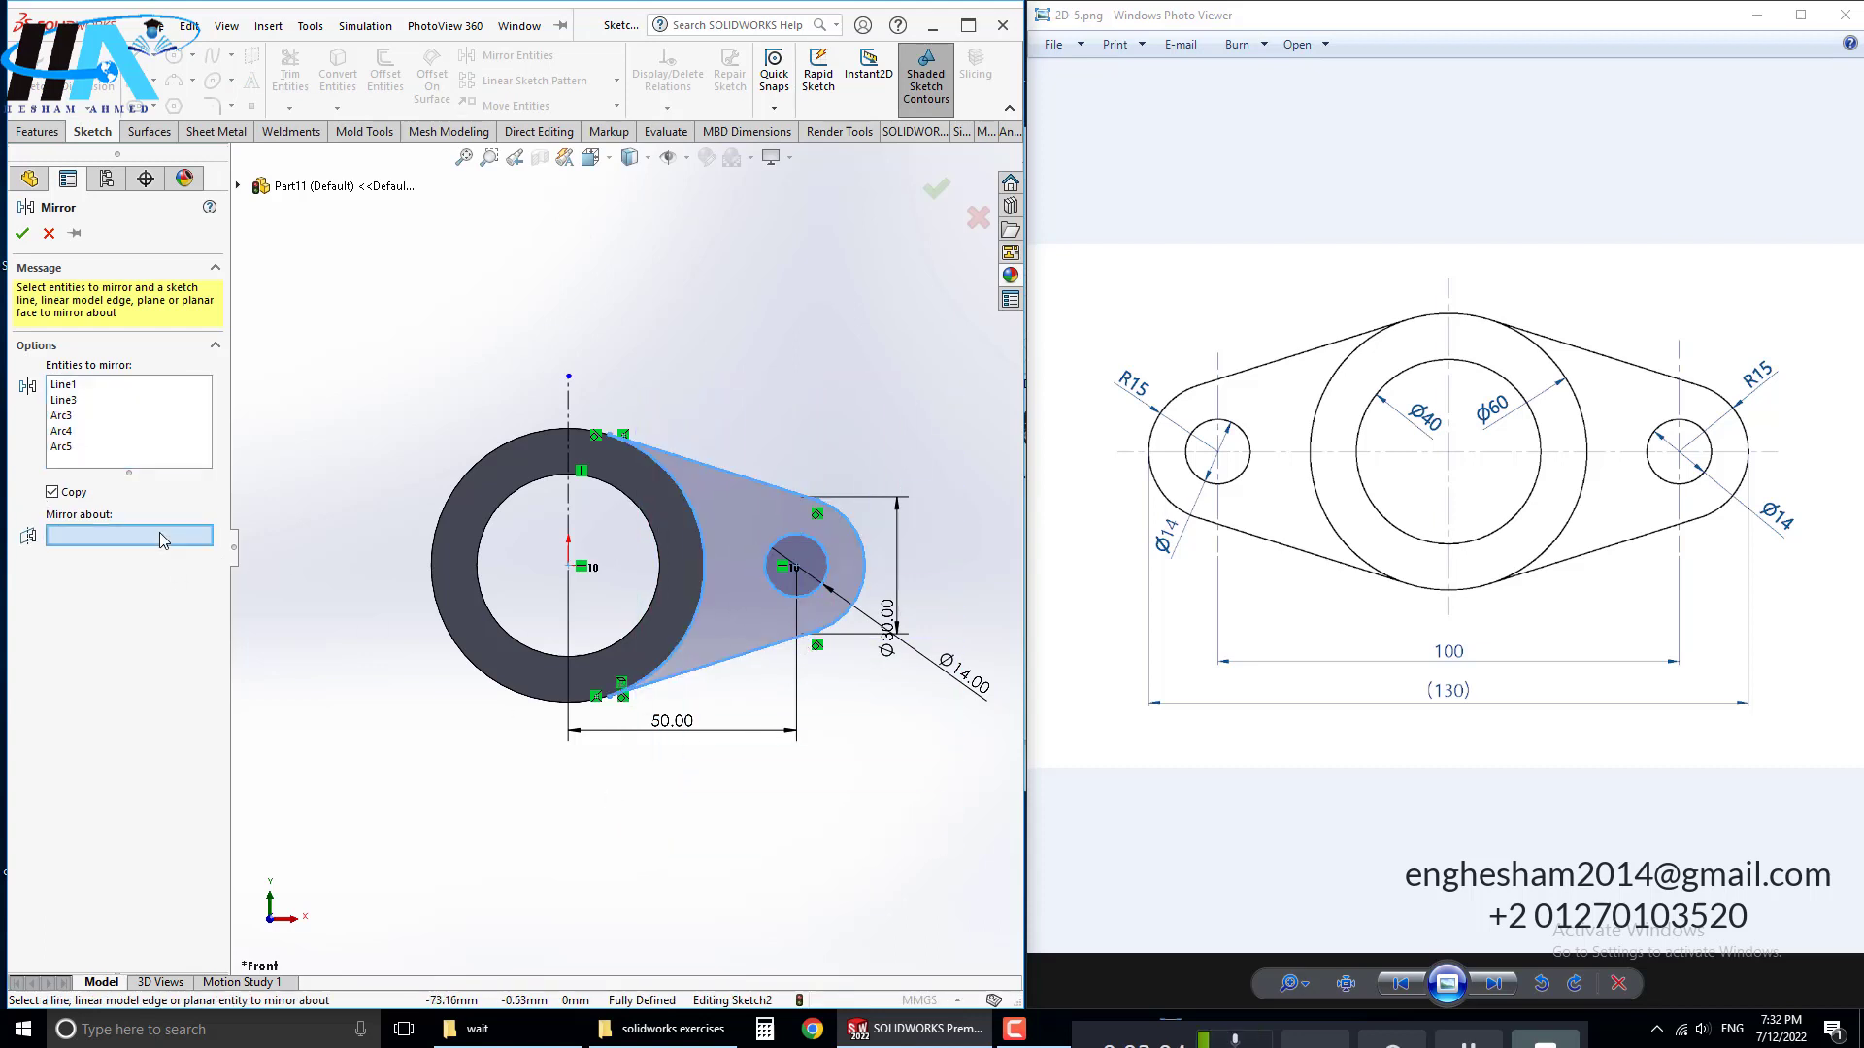
left_click(570, 494)
left_click(21, 233)
left_click(36, 131)
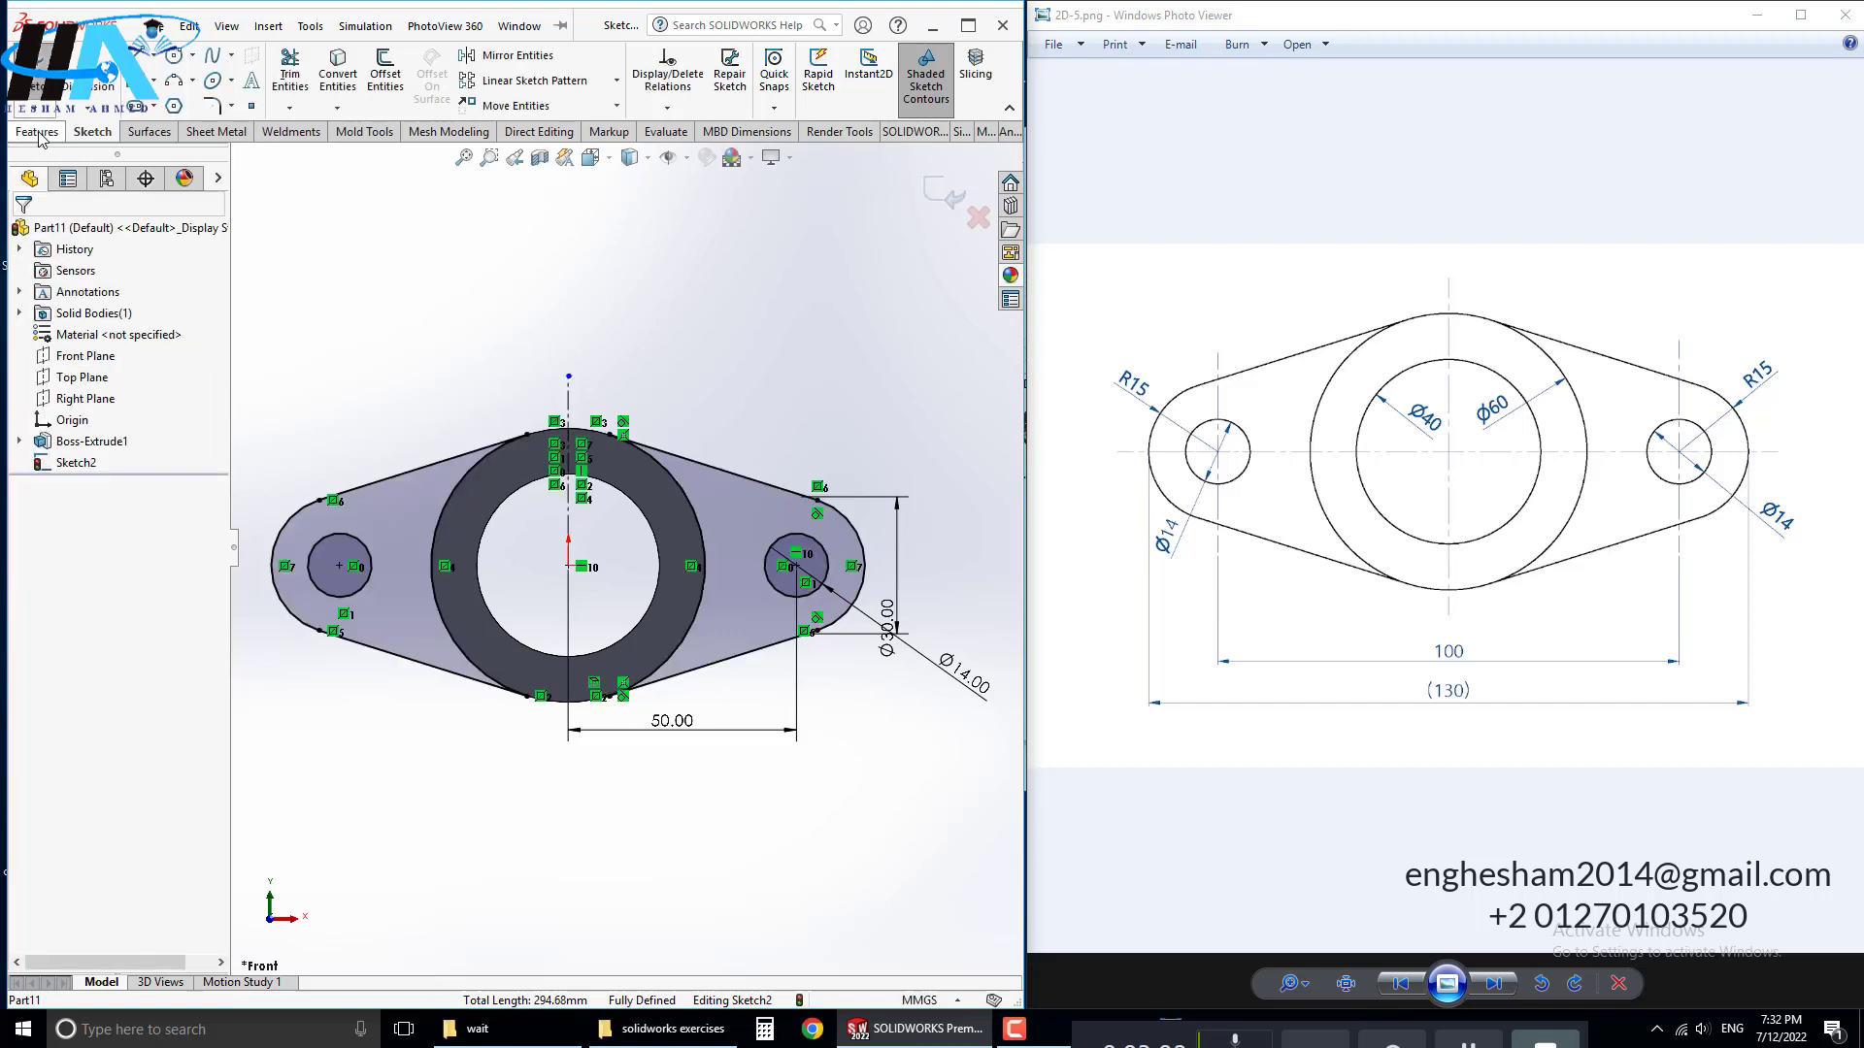
Step: Extrude the plate sketch 10 mm mid-plane
left_click(39, 68)
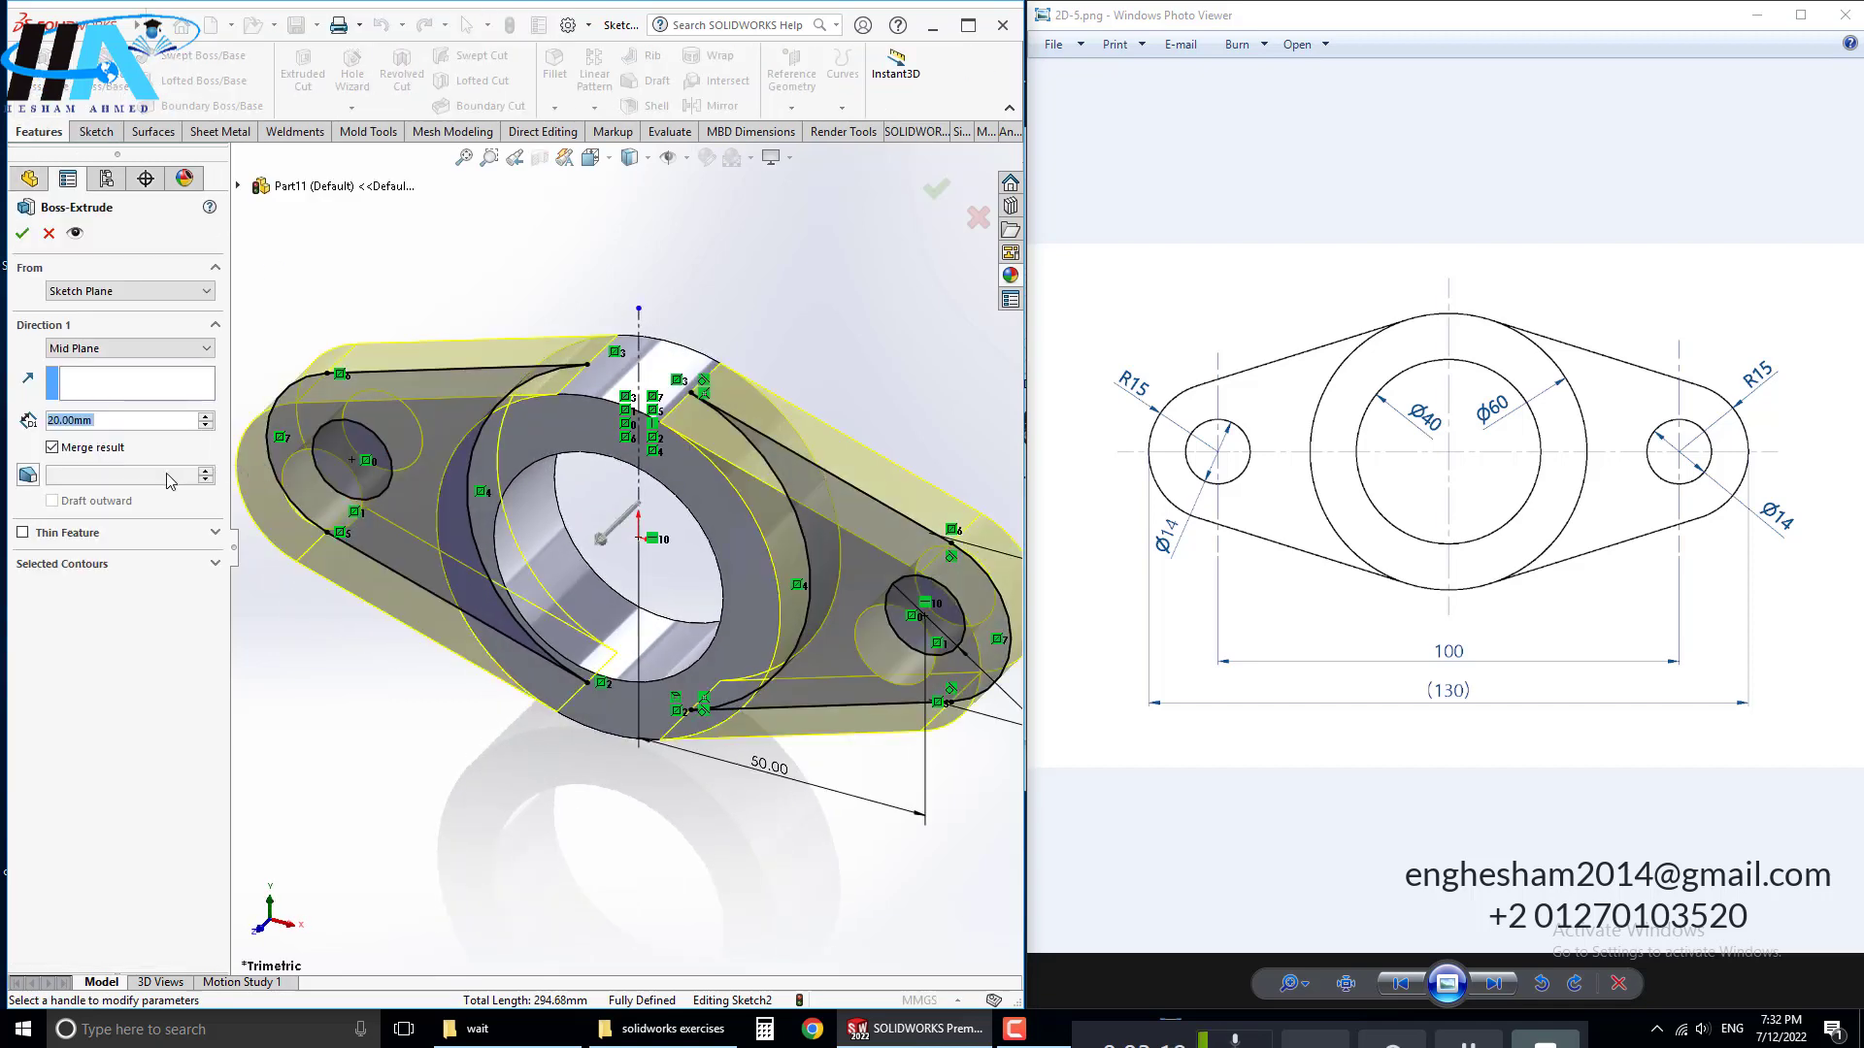
type("10")
key("Return")
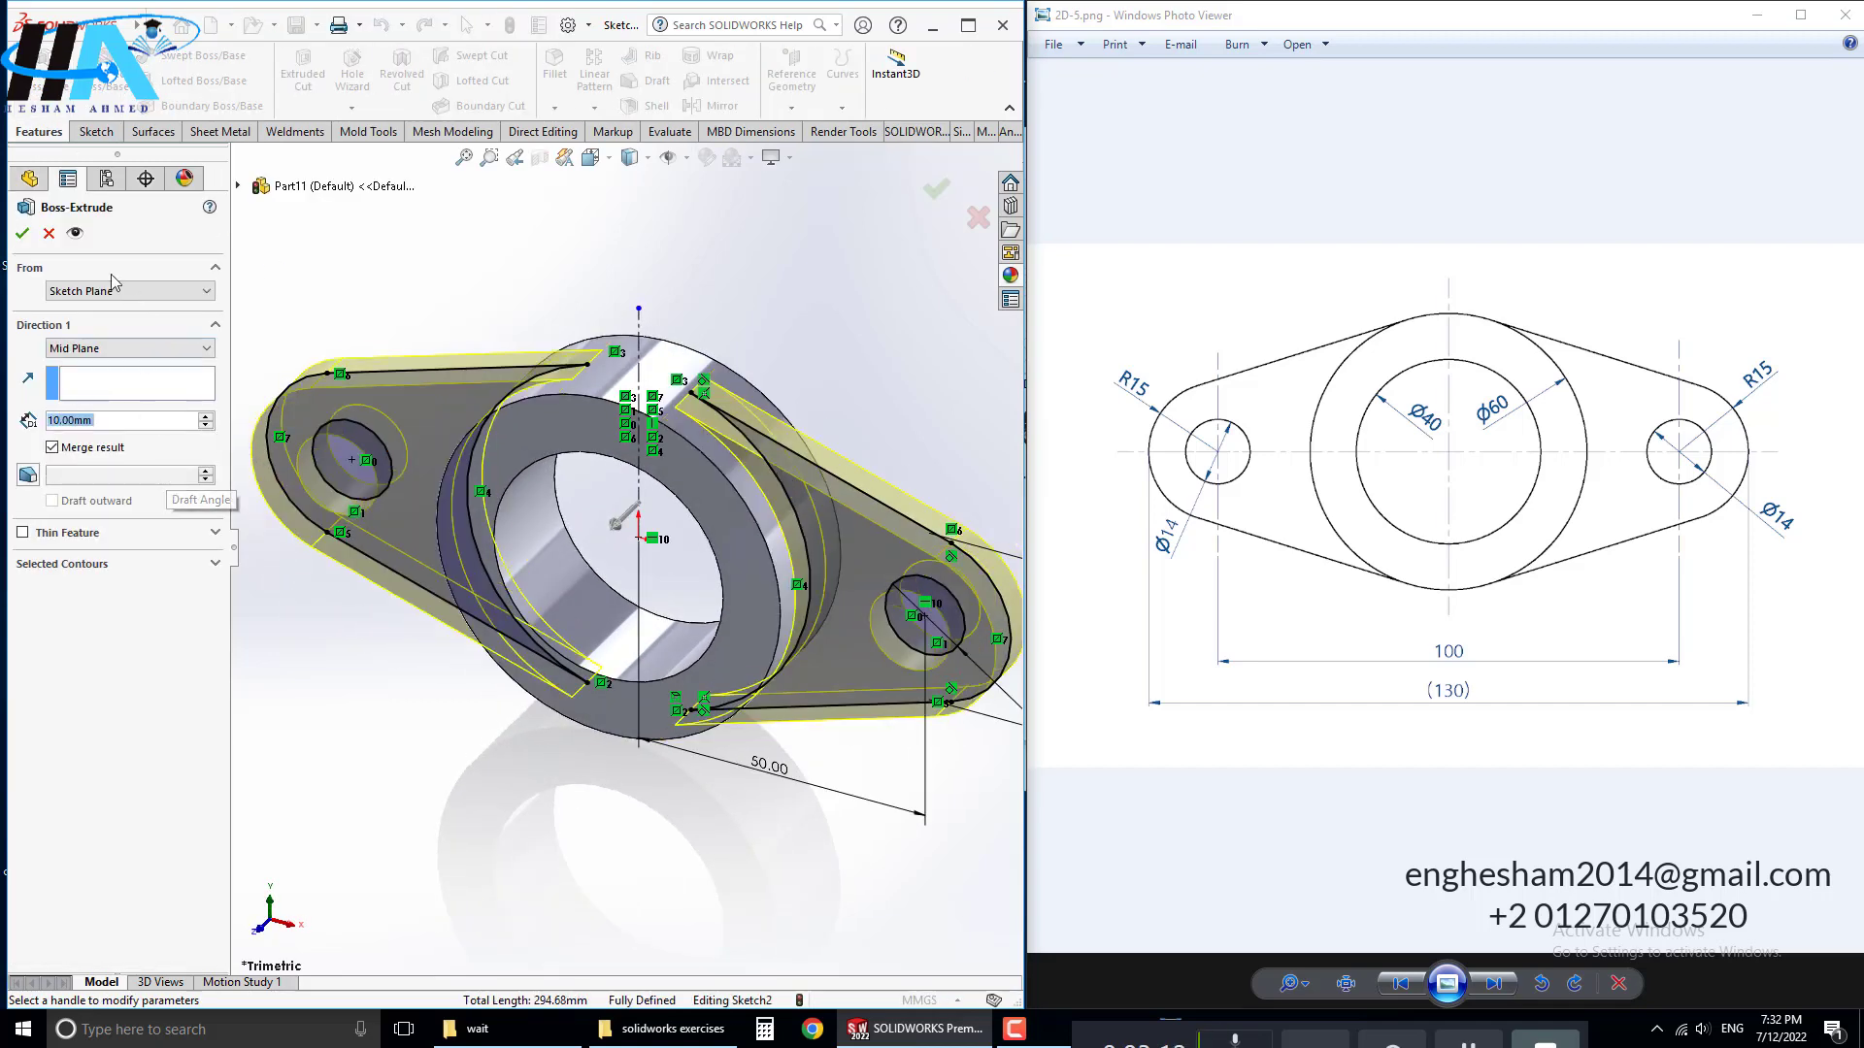
left_click(21, 234)
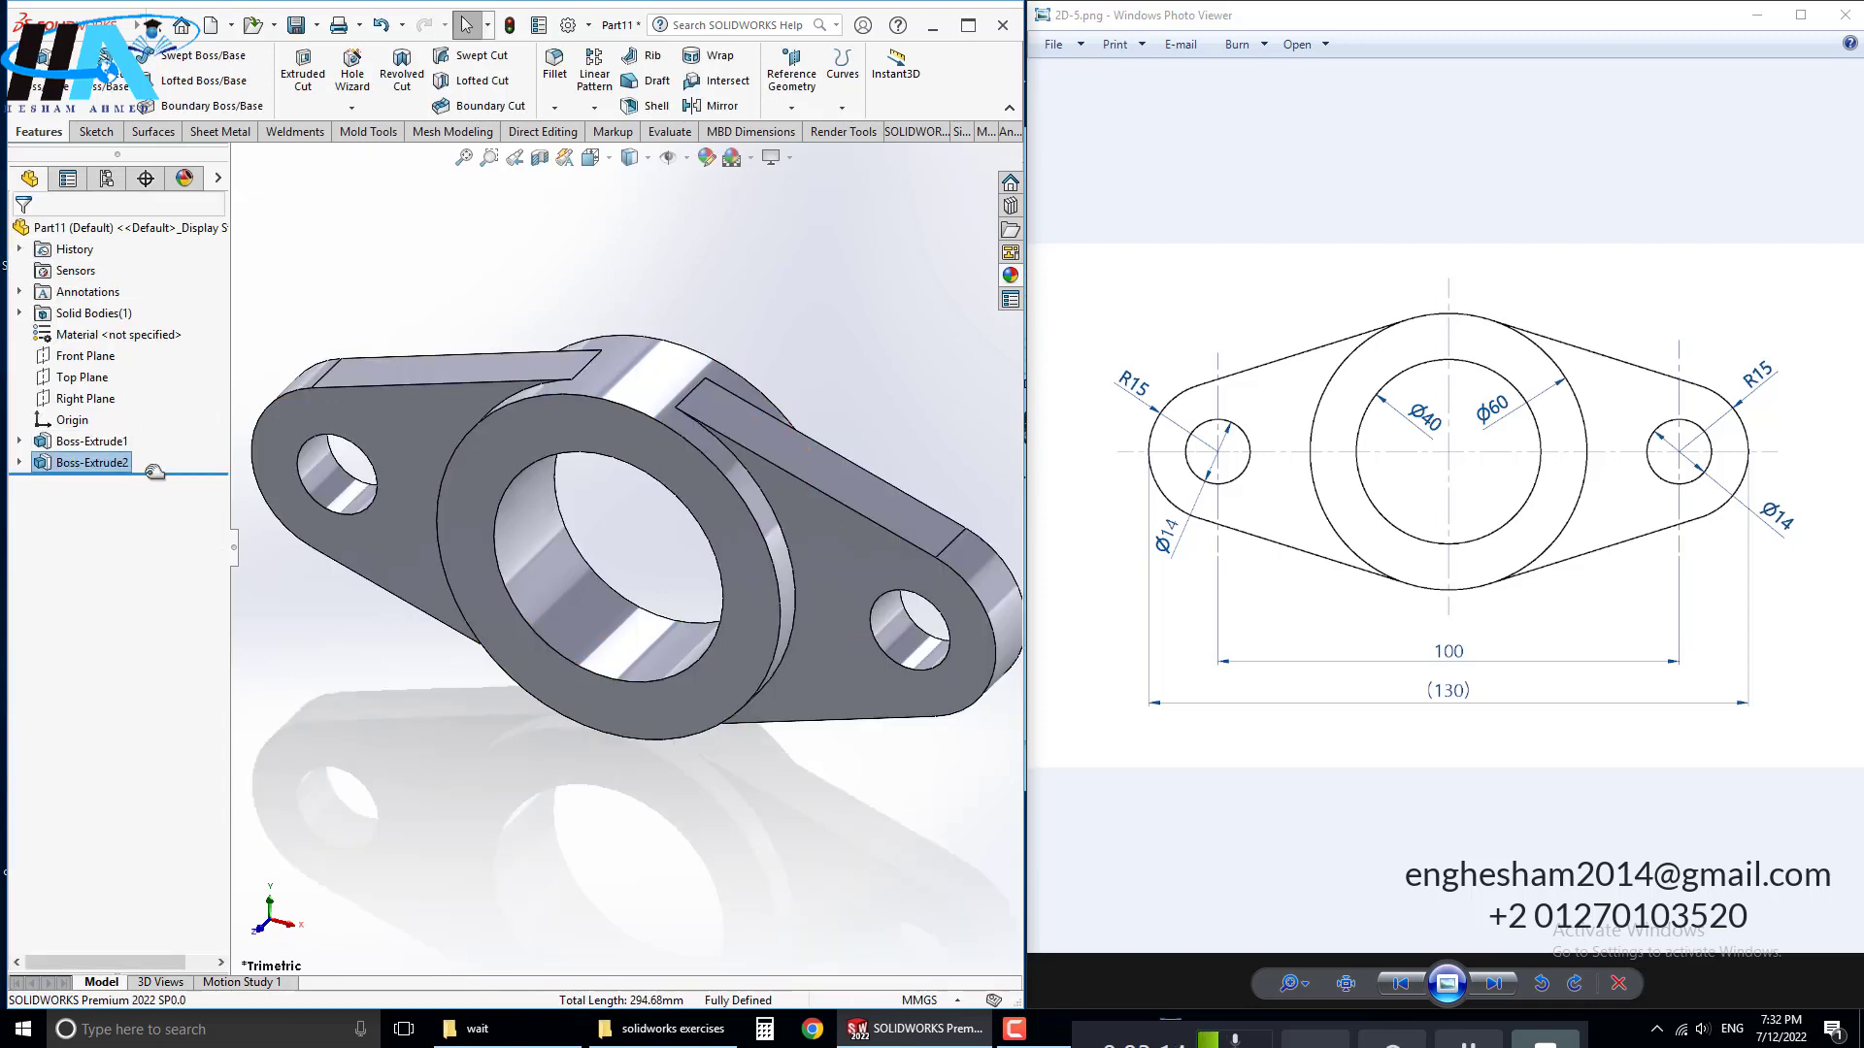
Step: Assign AISI 304 material to the part and switch to a plain white background
right_click(74, 334)
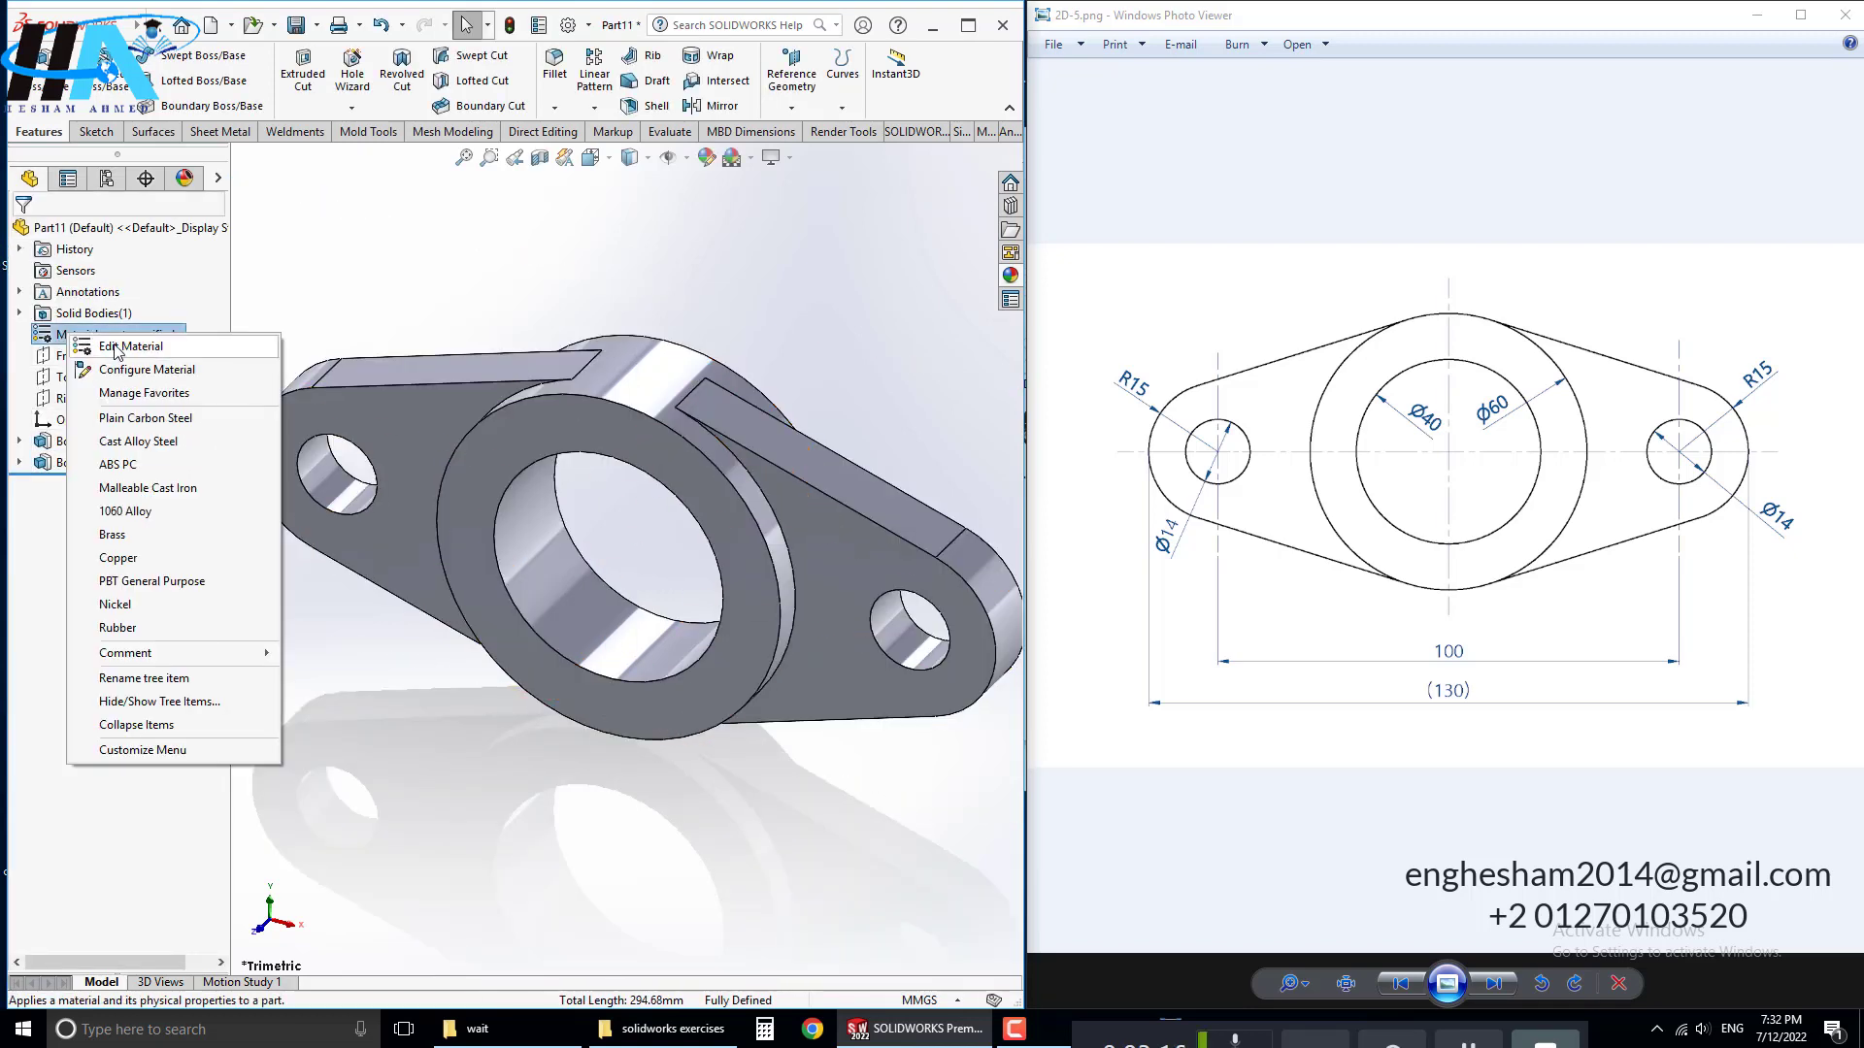
left_click(115, 352)
left_click(244, 542)
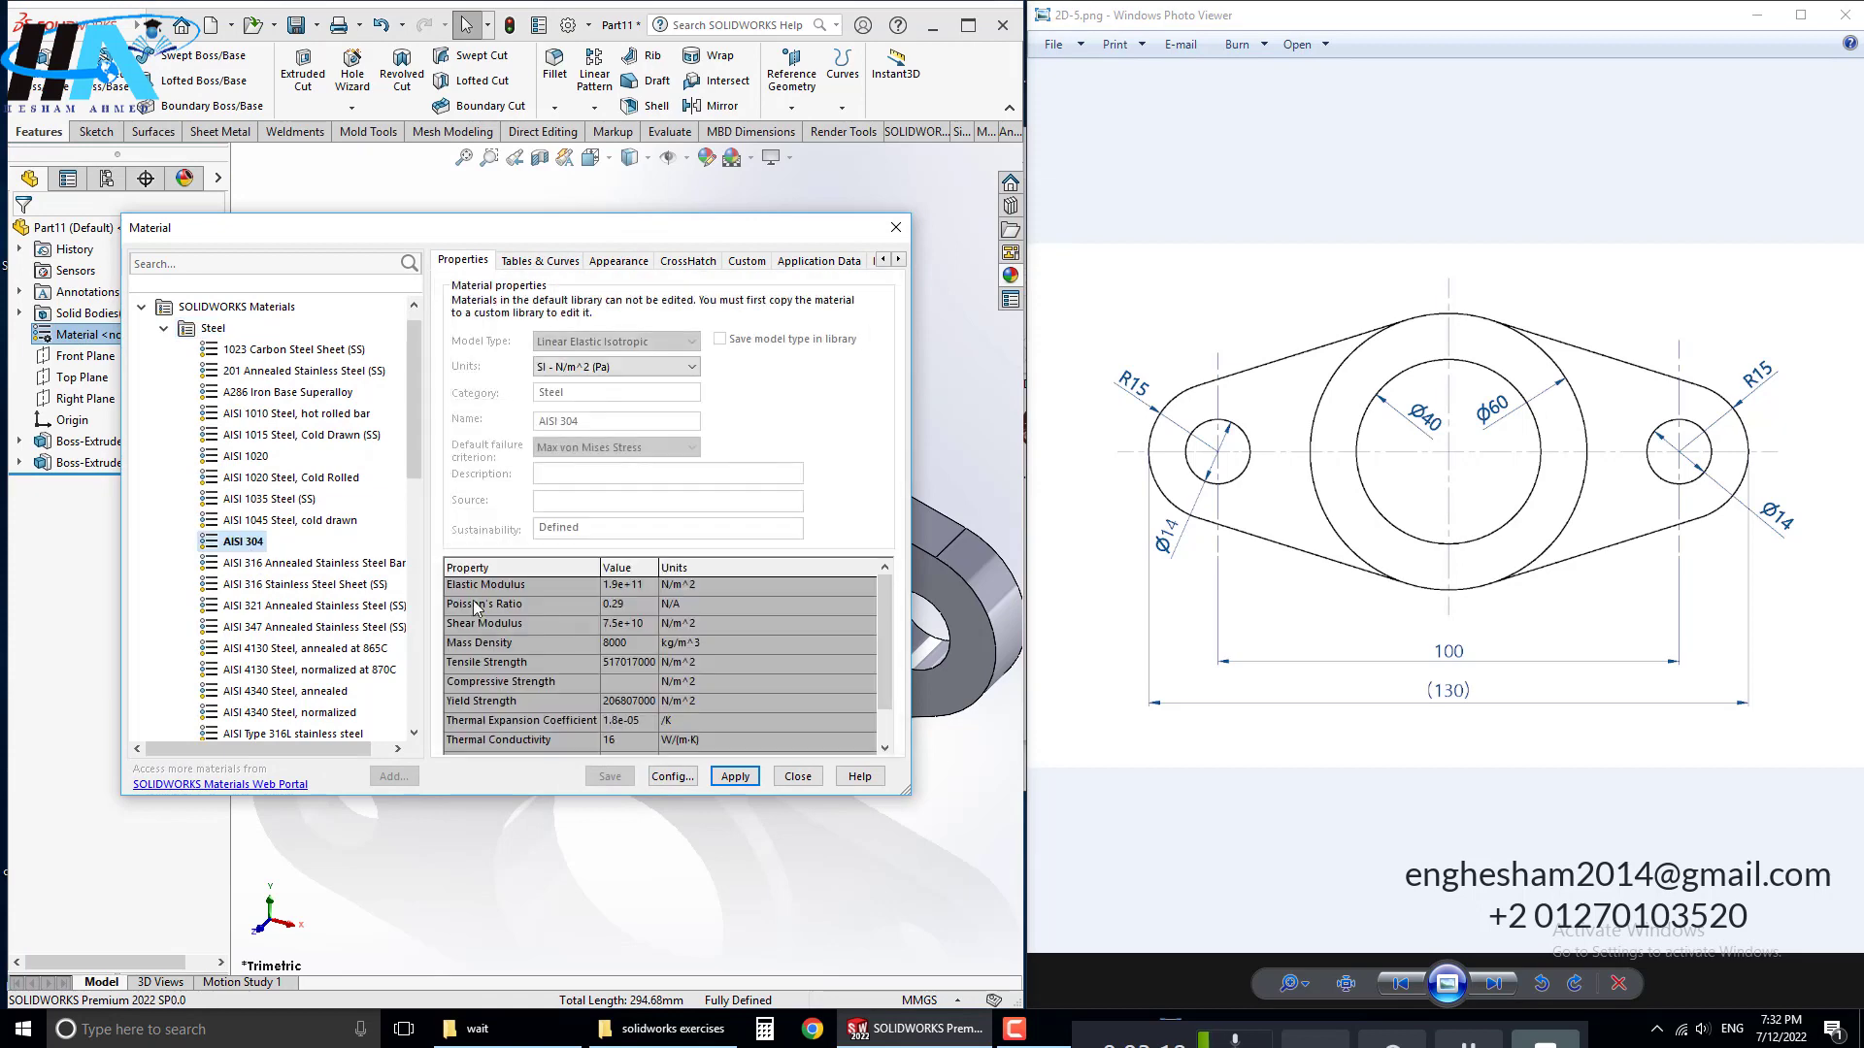
left_click(736, 778)
left_click(798, 777)
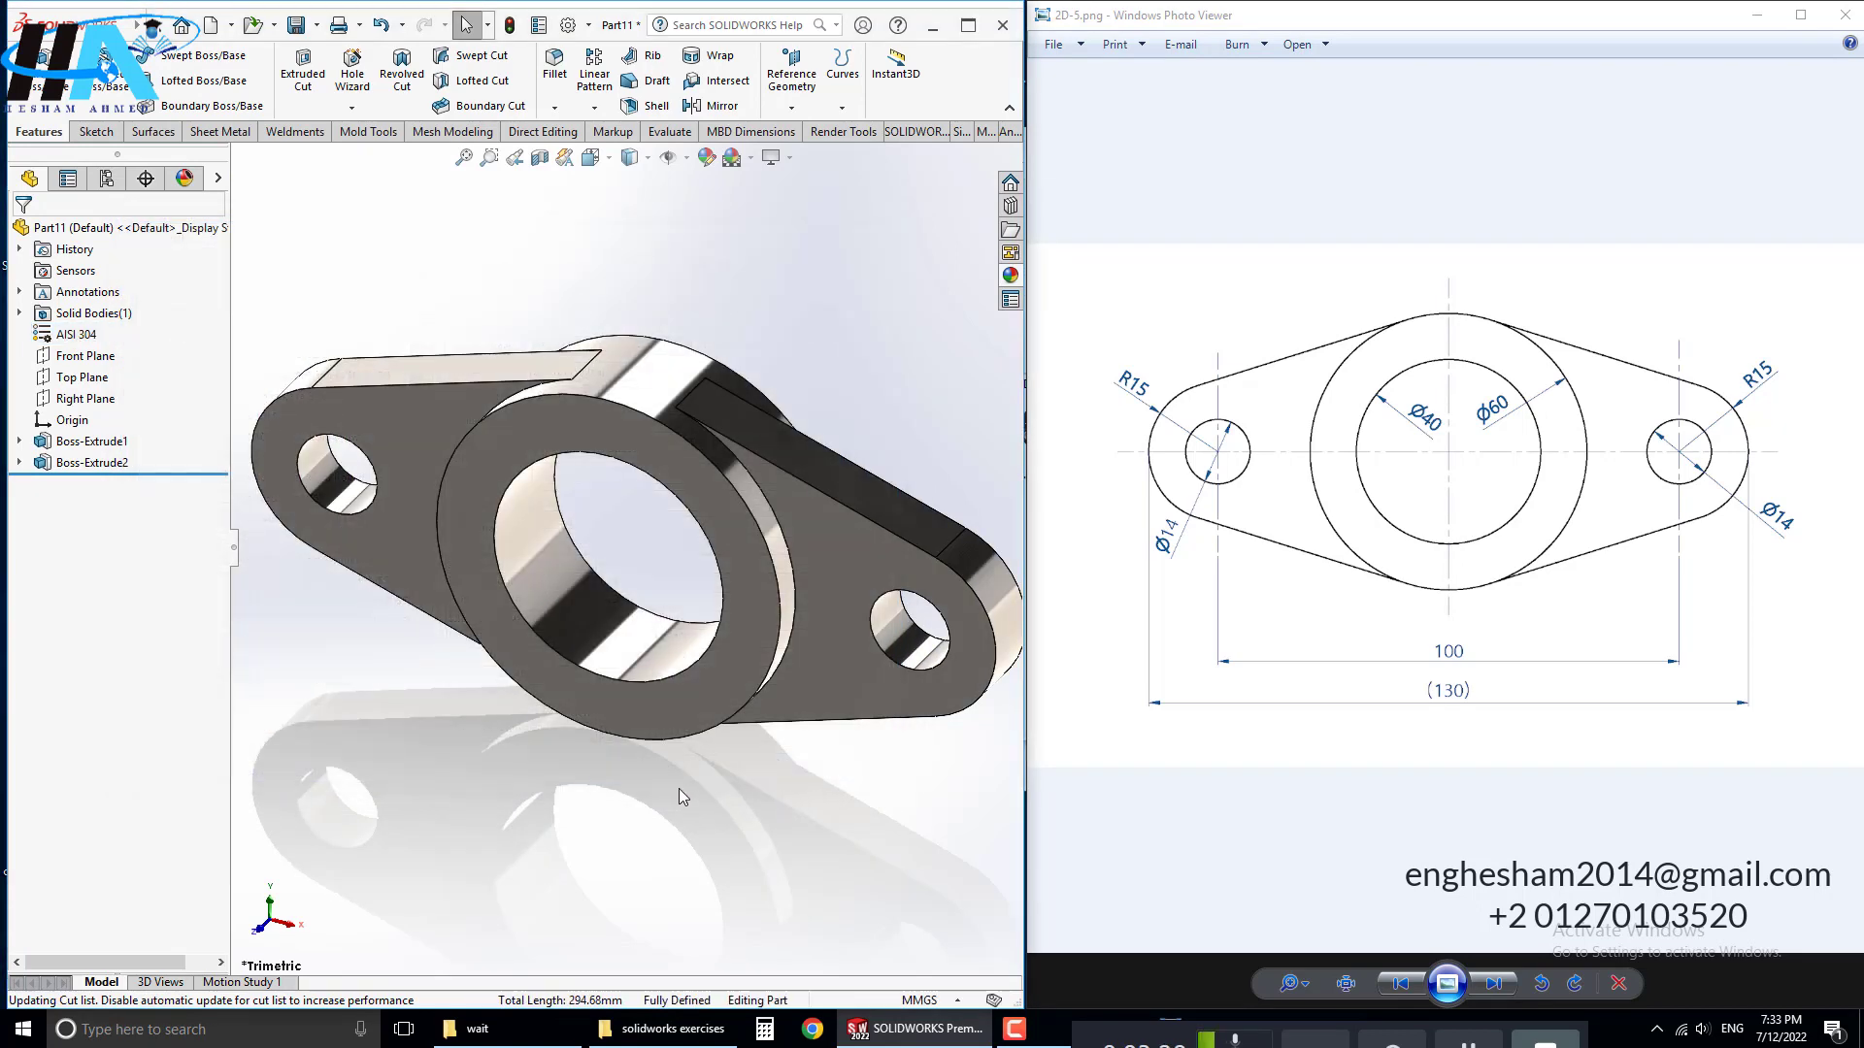
left_click(750, 157)
left_click(777, 208)
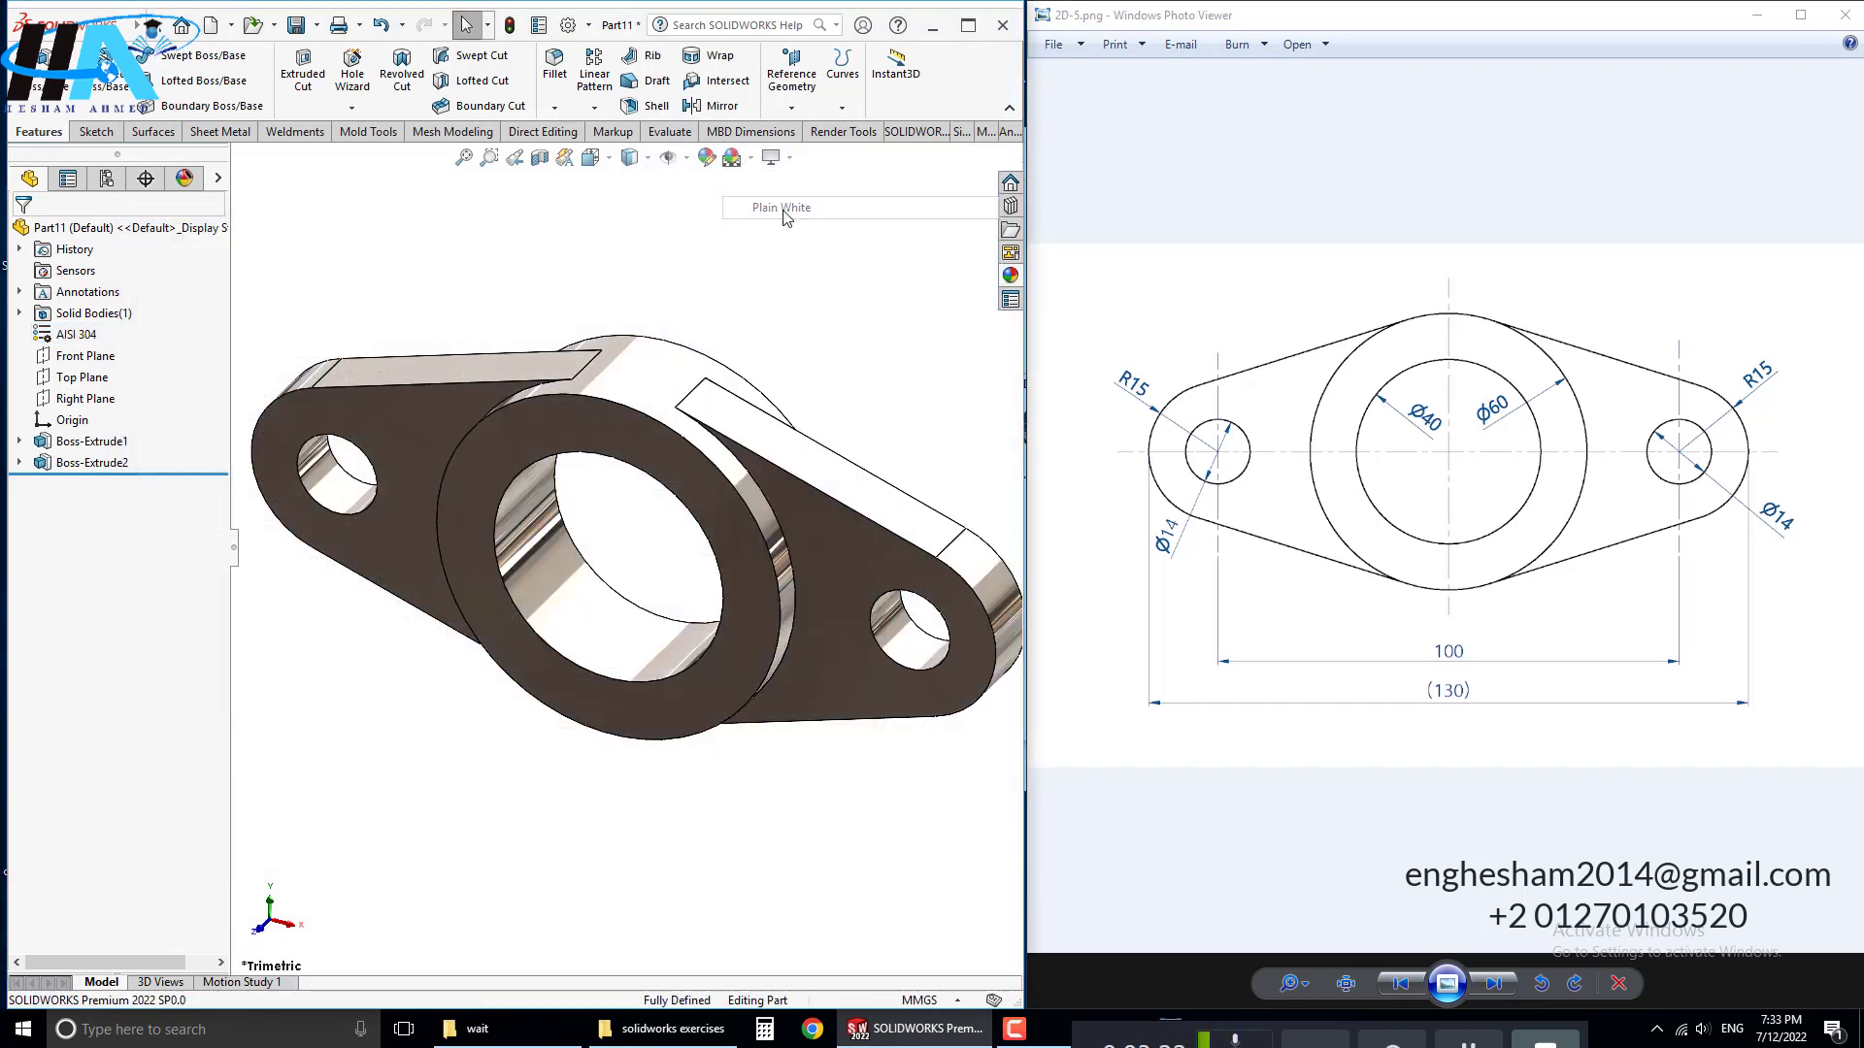
Step: Maximize the window and check mass properties, showing 433.38 grams, then close the report
left_click(967, 25)
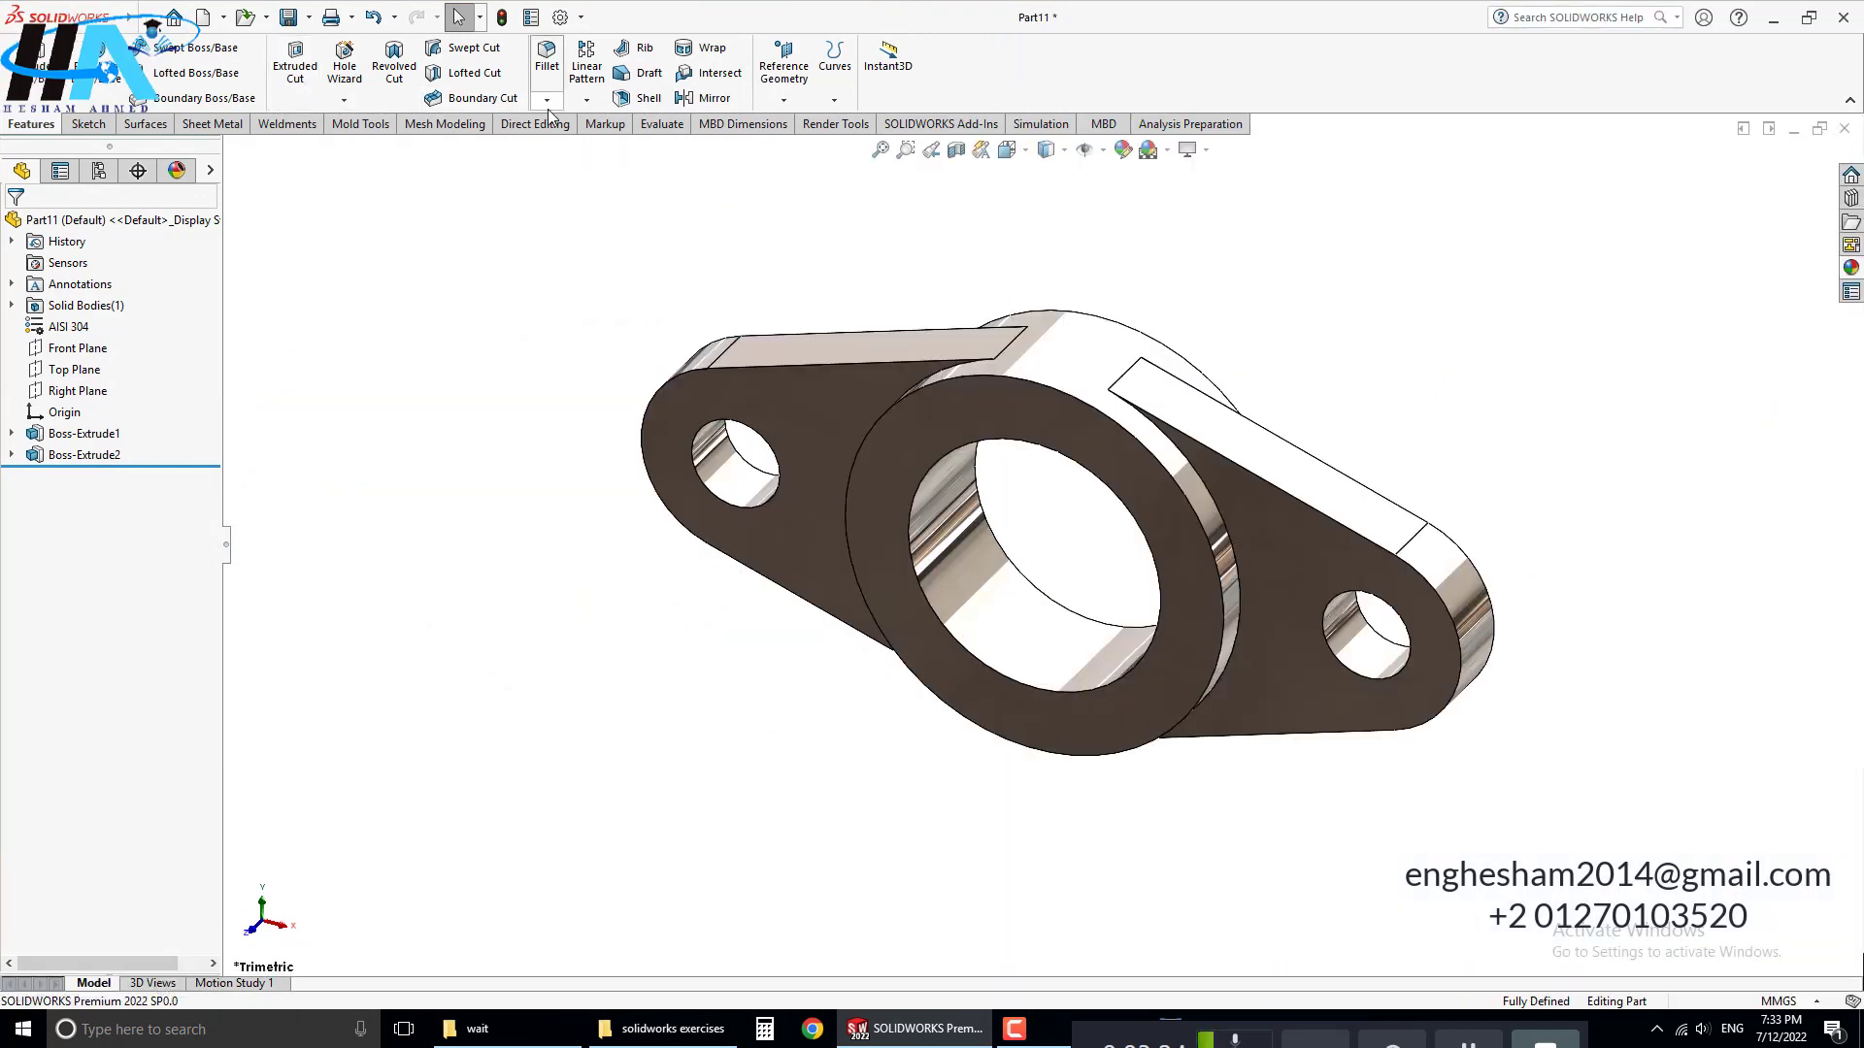
left_click(661, 125)
left_click(255, 65)
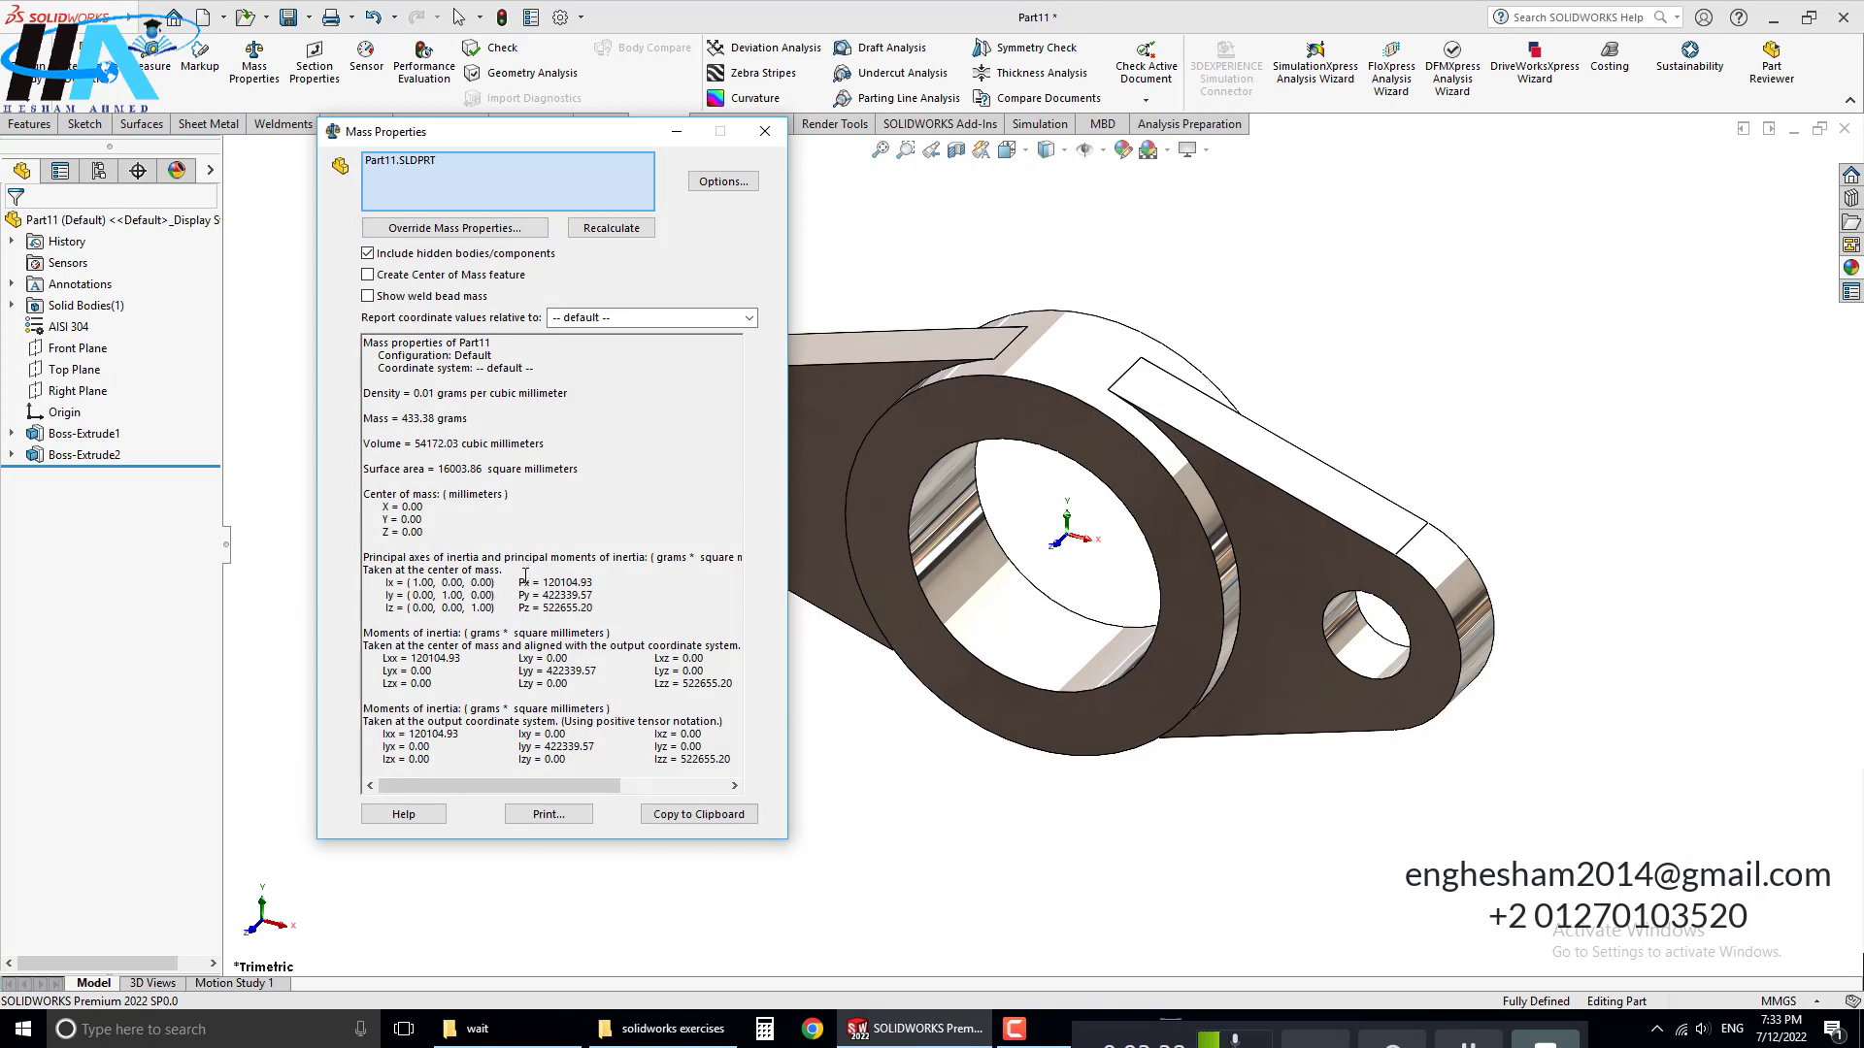
left_click(764, 132)
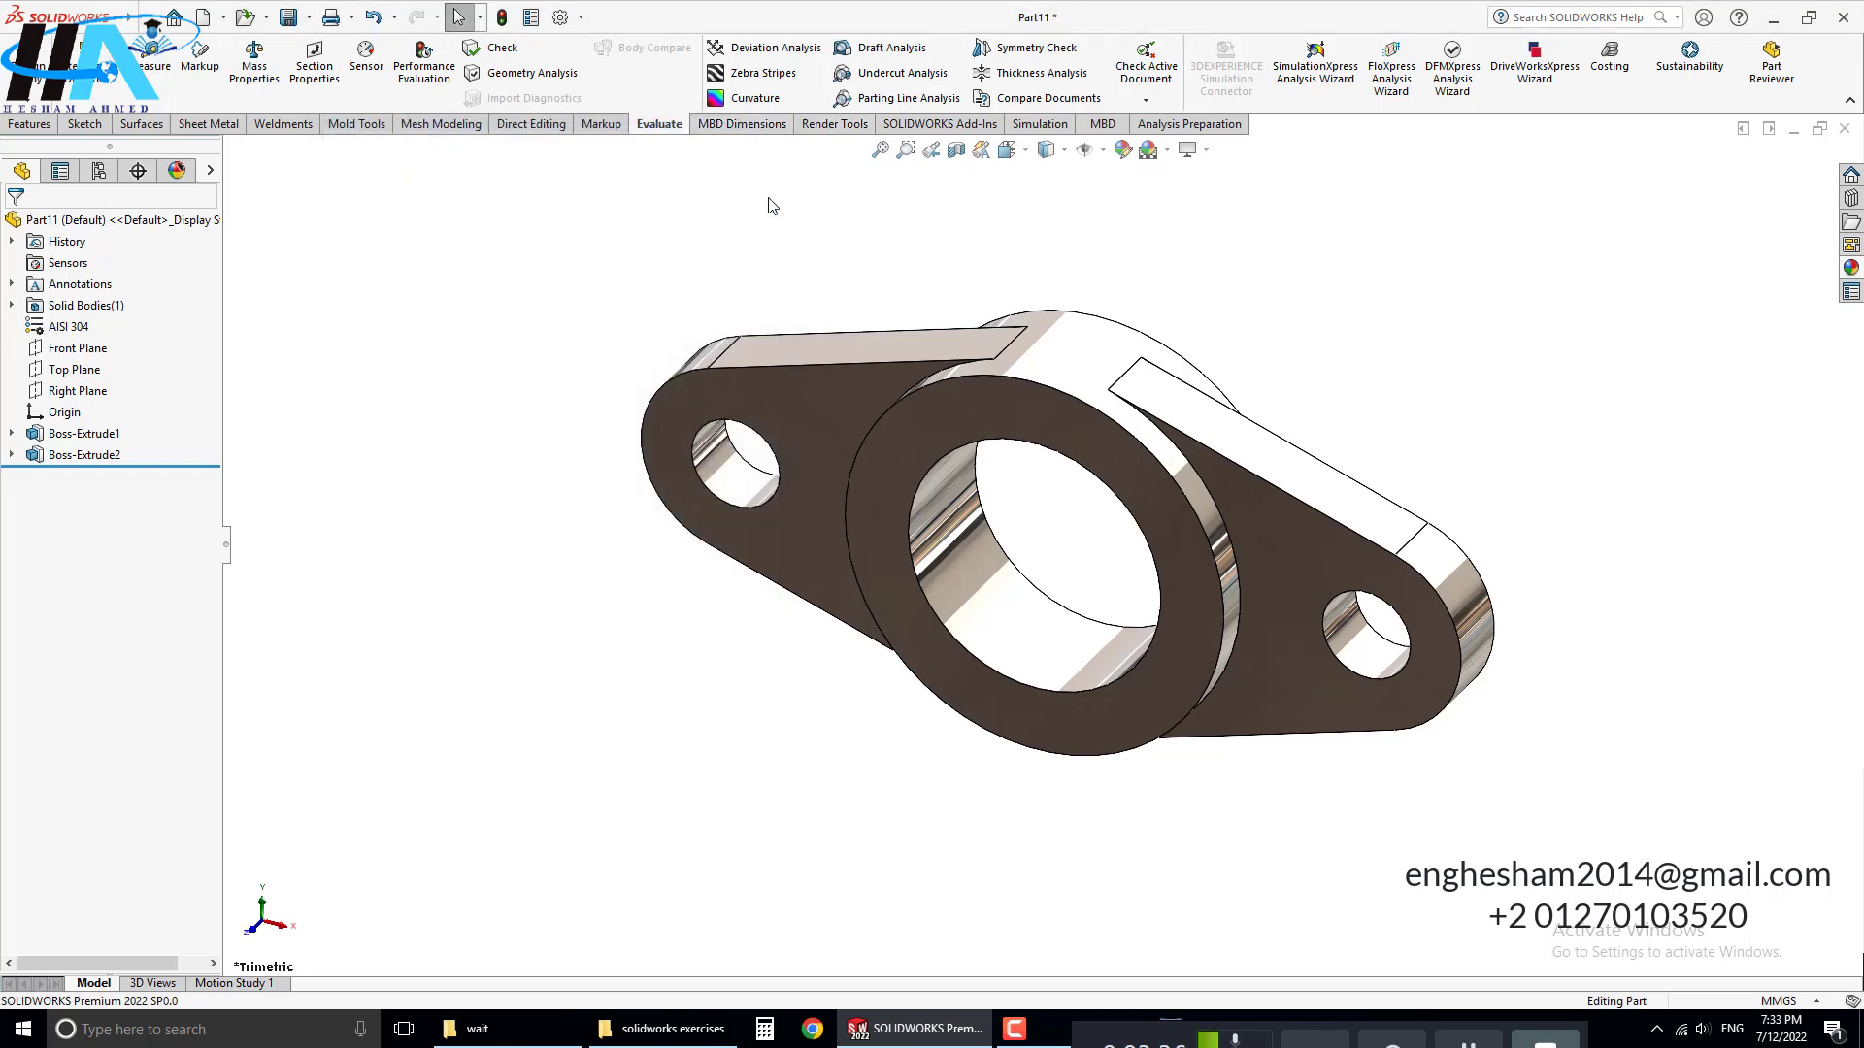